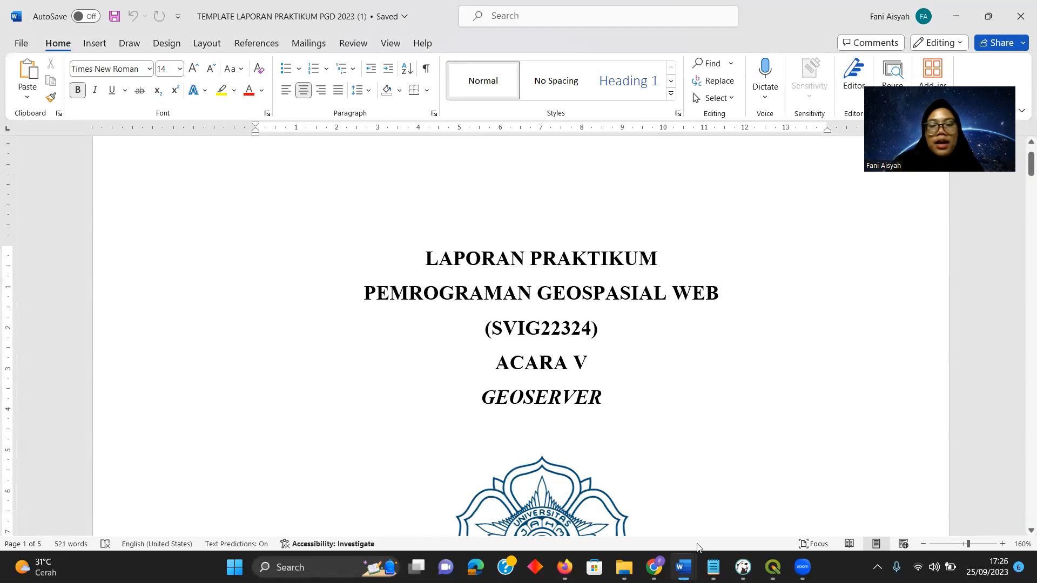
Switch to GeoServer in Chrome and fill in a new workspace named diy, marked as the default workspace
{"action": "left_click", "coordinate": [654, 567]}
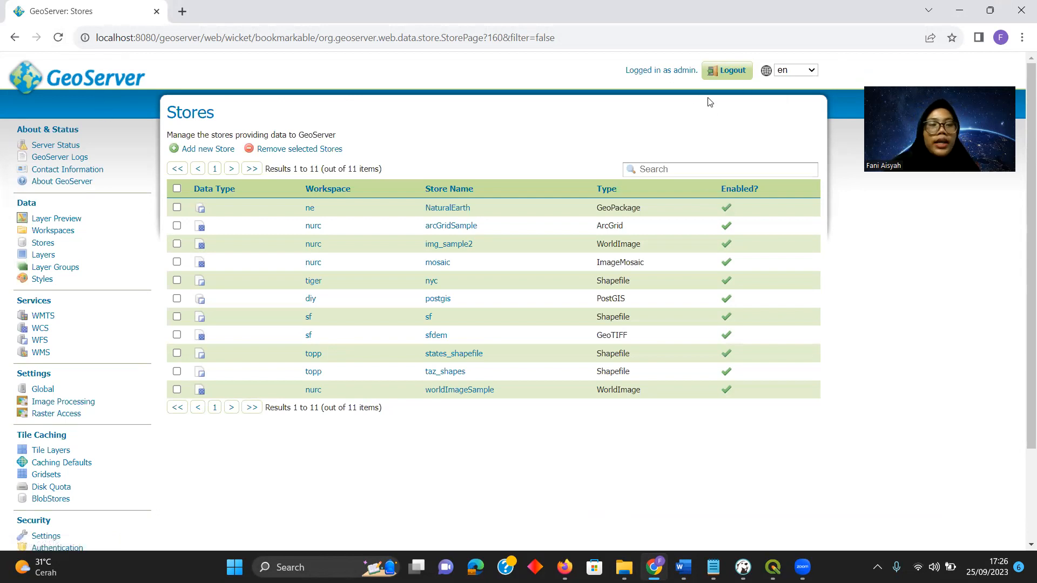
{"action": "left_click", "coordinate": [69, 234]}
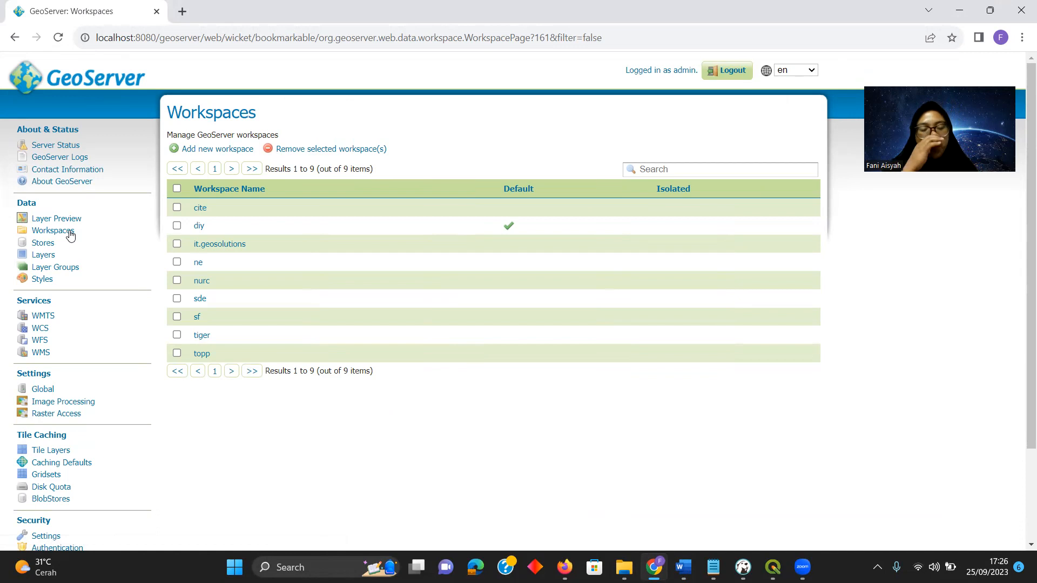
{"action": "left_click", "coordinate": [211, 149]}
{"action": "left_click", "coordinate": [224, 211]}
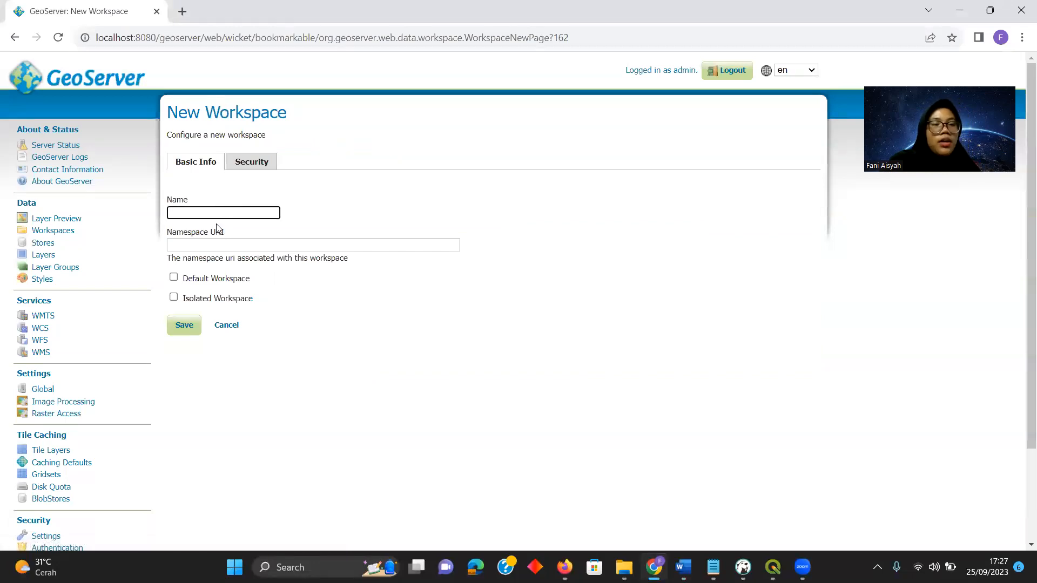
{"action": "left_click", "coordinate": [215, 216]}
{"action": "left_click", "coordinate": [226, 244]}
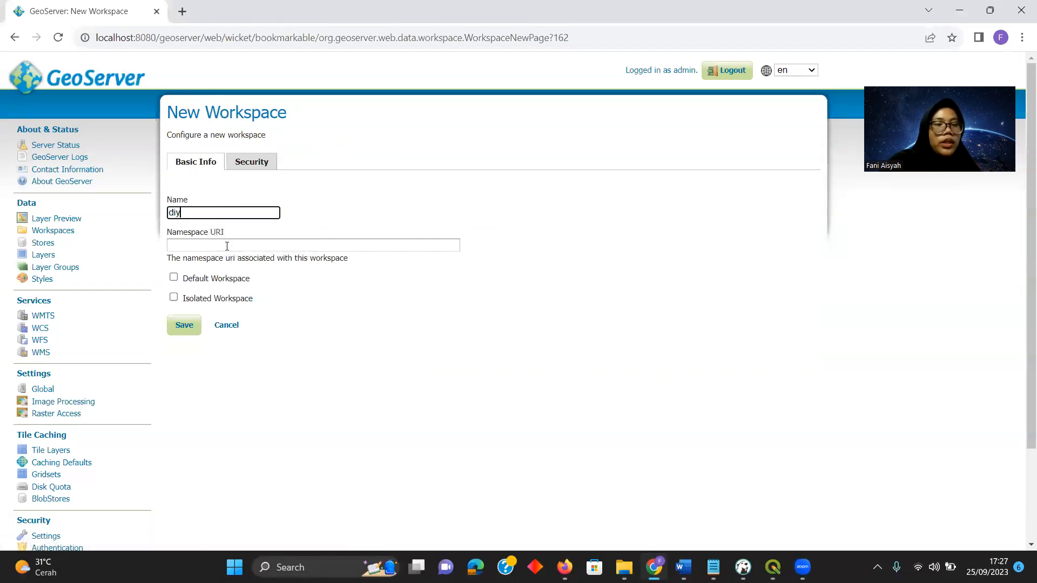
{"action": "left_click", "coordinate": [174, 278]}
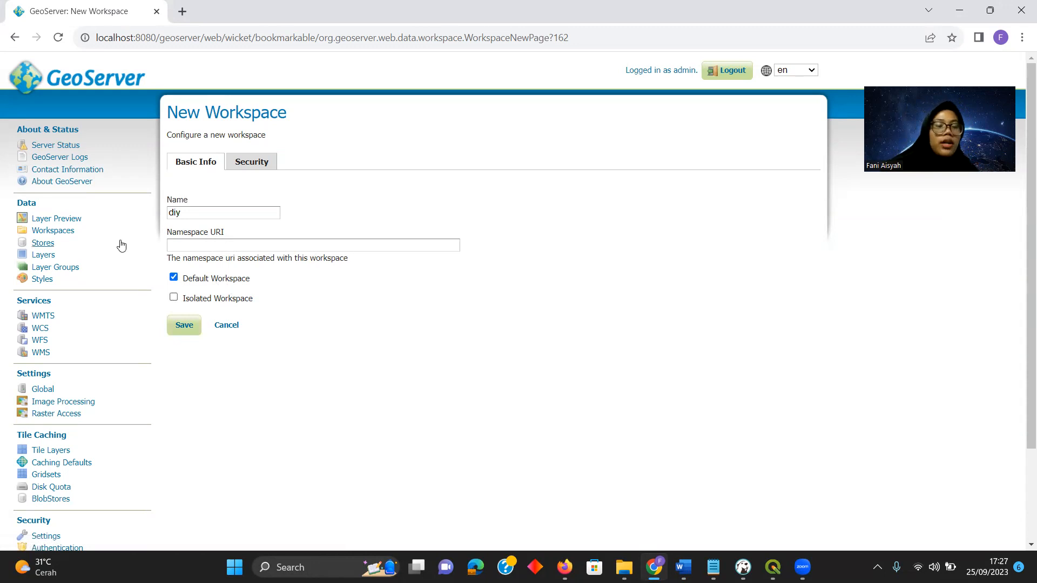
Bring up the data source types for a new store and check the acara333 database in DBeaver
{"action": "left_click", "coordinate": [43, 246]}
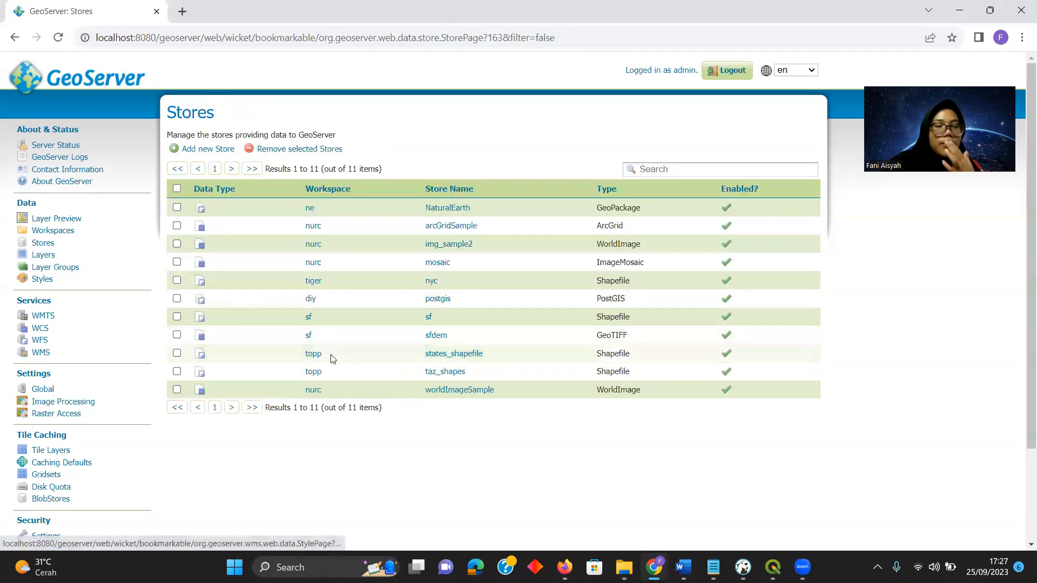
{"action": "left_click", "coordinate": [217, 150]}
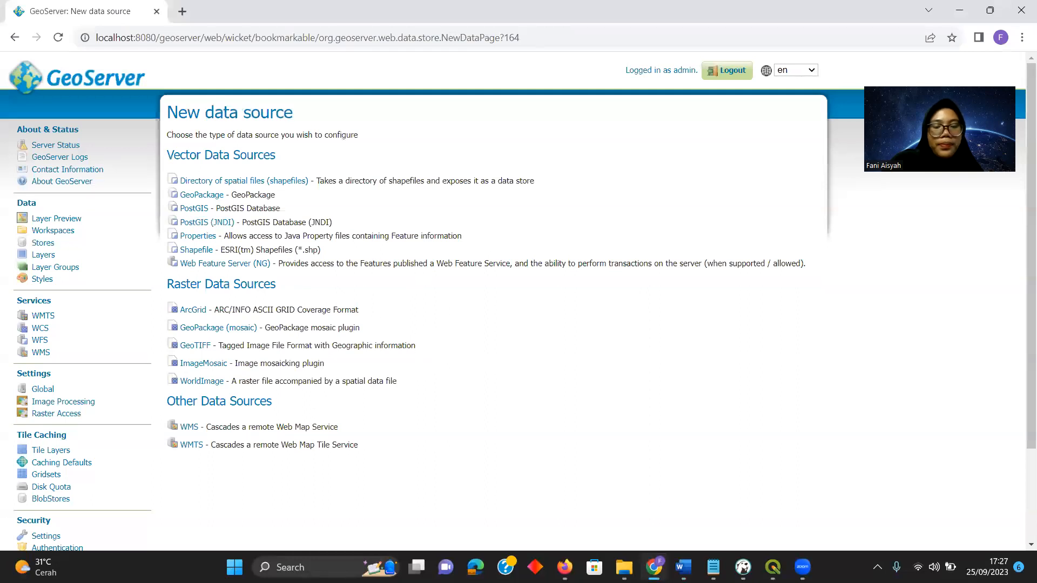
{"action": "mouse_move", "coordinate": [773, 567]}
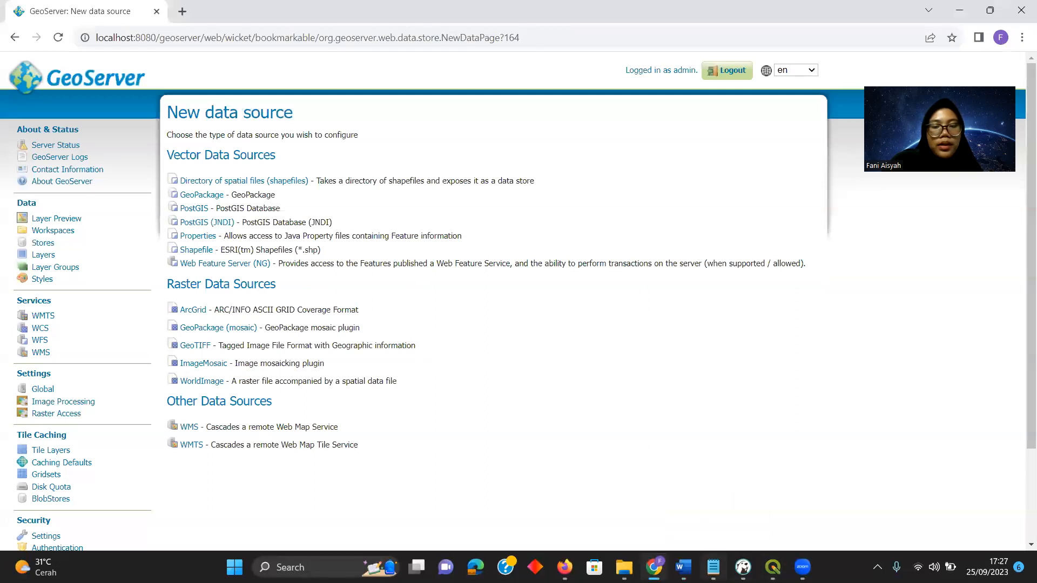
{"action": "left_click", "coordinate": [743, 567]}
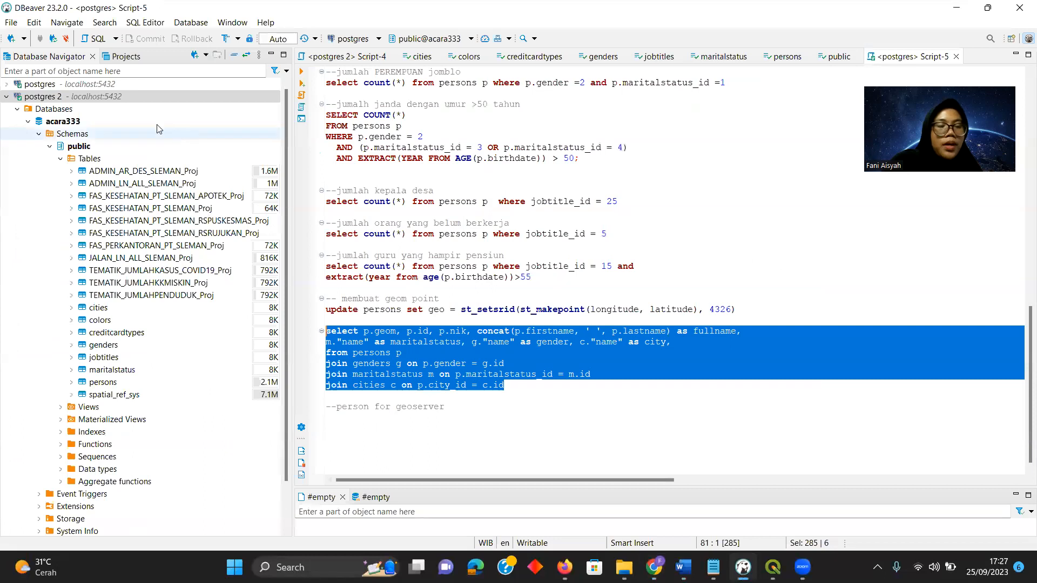
{"action": "left_click", "coordinate": [76, 122]}
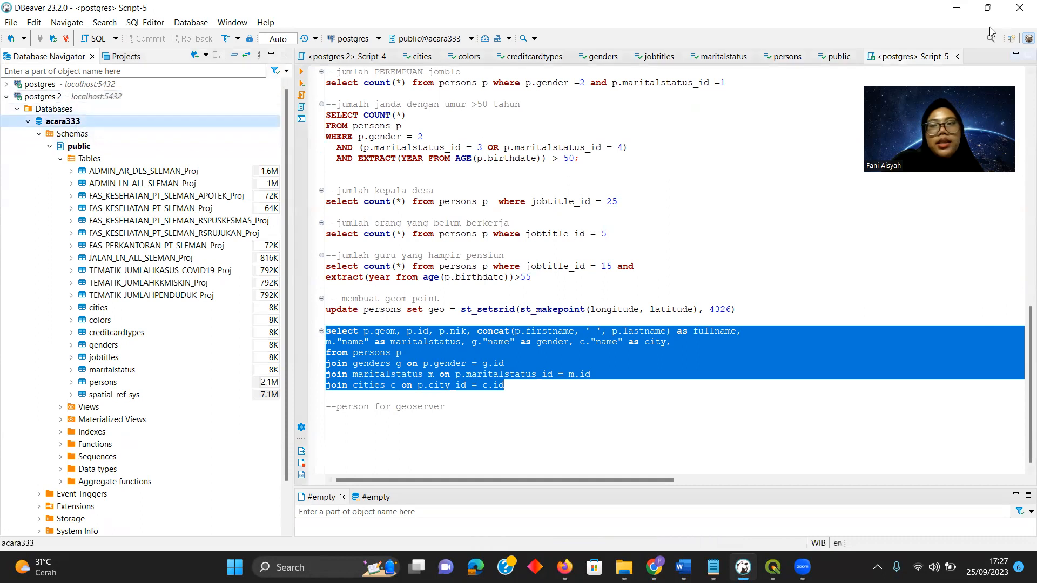
{"action": "key", "text": "alt+Tab"}
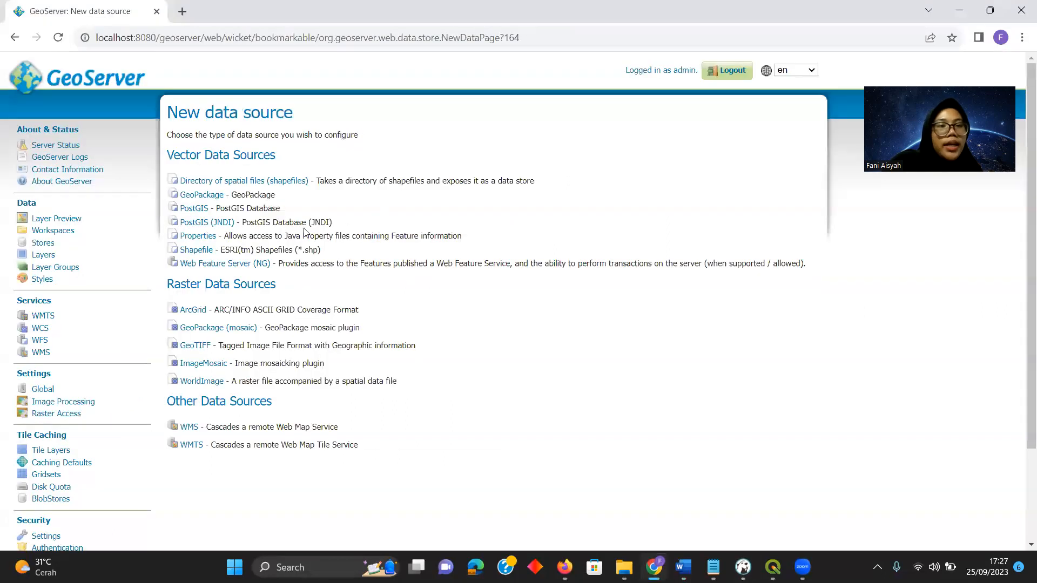
Open a new PostGIS data source form with the diy workspace and review its connection parameters
{"action": "left_click", "coordinate": [201, 212]}
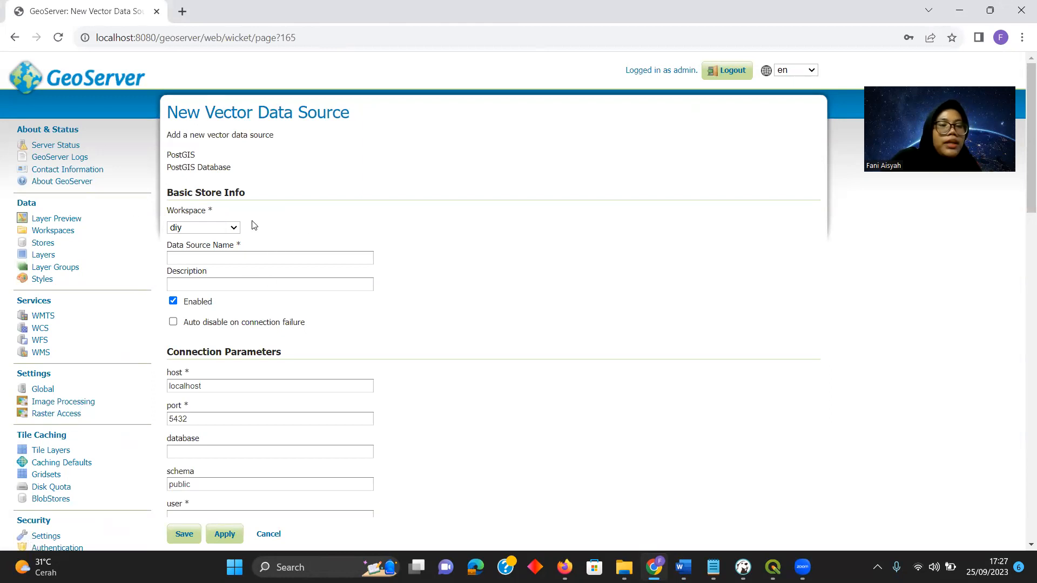
{"action": "left_click", "coordinate": [236, 227]}
{"action": "left_click", "coordinate": [219, 250]}
{"action": "scroll", "coordinate": [219, 248], "scroll_direction": "down", "scroll_amount": 3}
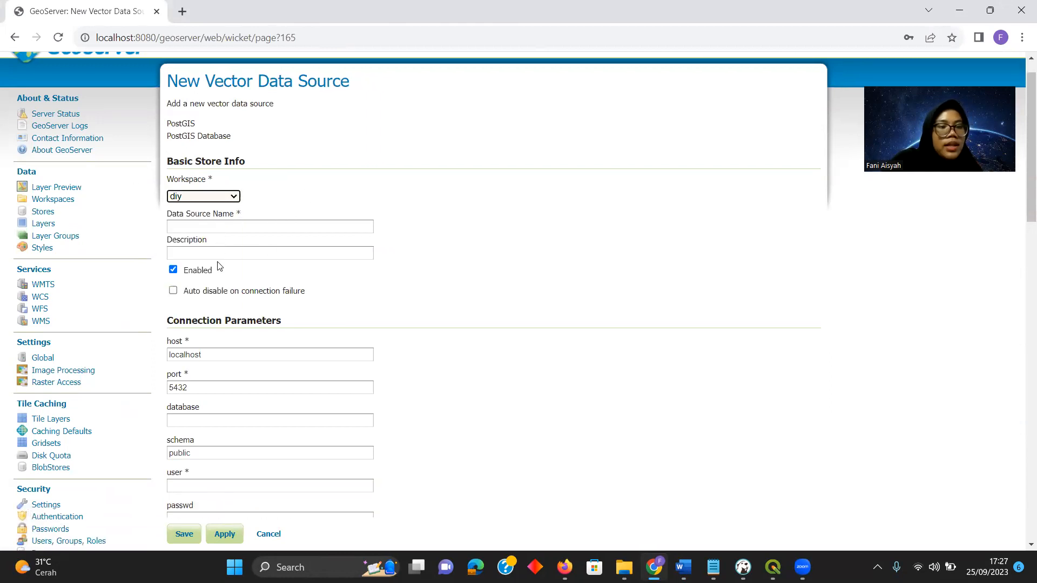
{"action": "scroll", "coordinate": [217, 246], "scroll_direction": "down", "scroll_amount": 3}
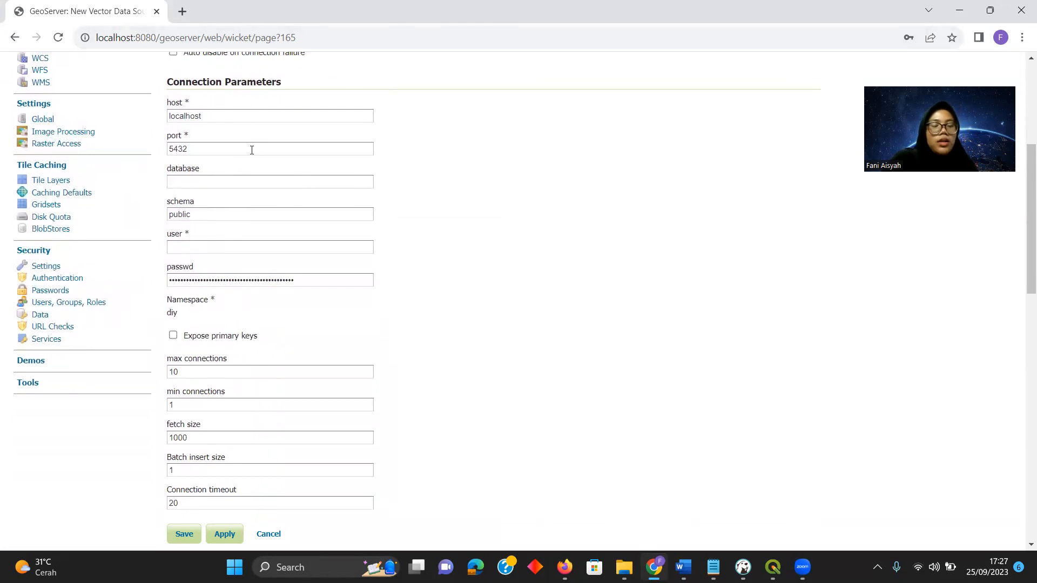
{"action": "scroll", "coordinate": [248, 188], "scroll_direction": "down", "scroll_amount": 2}
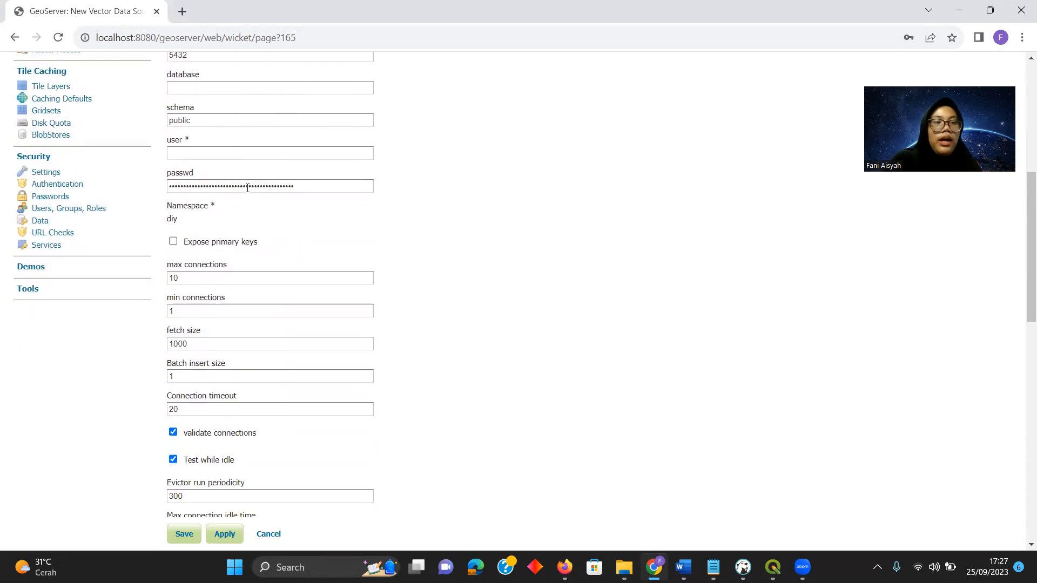
Check the suggested database names and look over the remaining connection settings of the PostGIS data source
{"action": "left_click", "coordinate": [220, 87]}
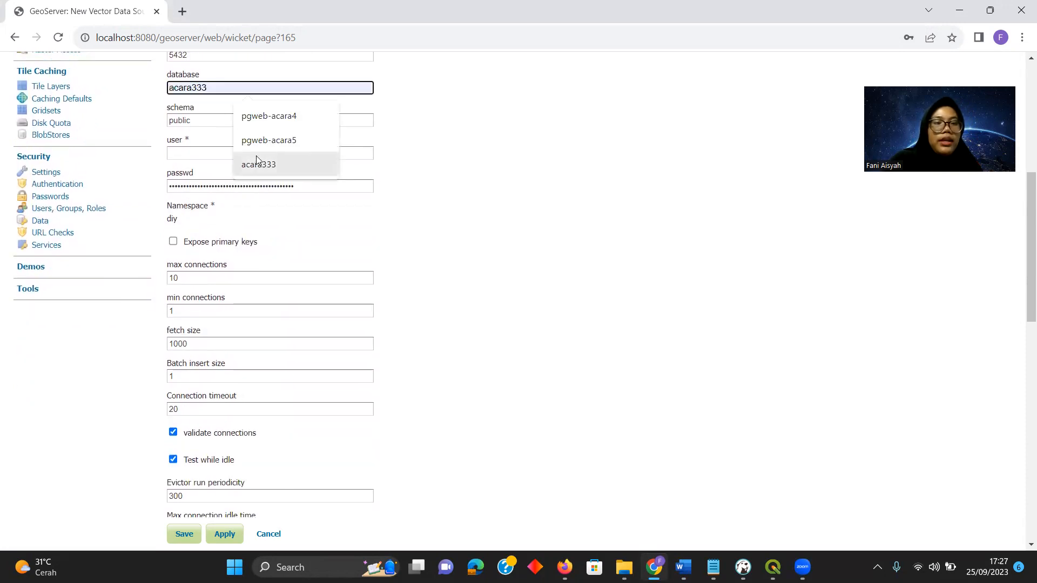
{"action": "scroll", "coordinate": [256, 156], "scroll_direction": "up", "scroll_amount": 1}
{"action": "scroll", "coordinate": [255, 155], "scroll_direction": "down", "scroll_amount": 1}
{"action": "left_click", "coordinate": [253, 115]}
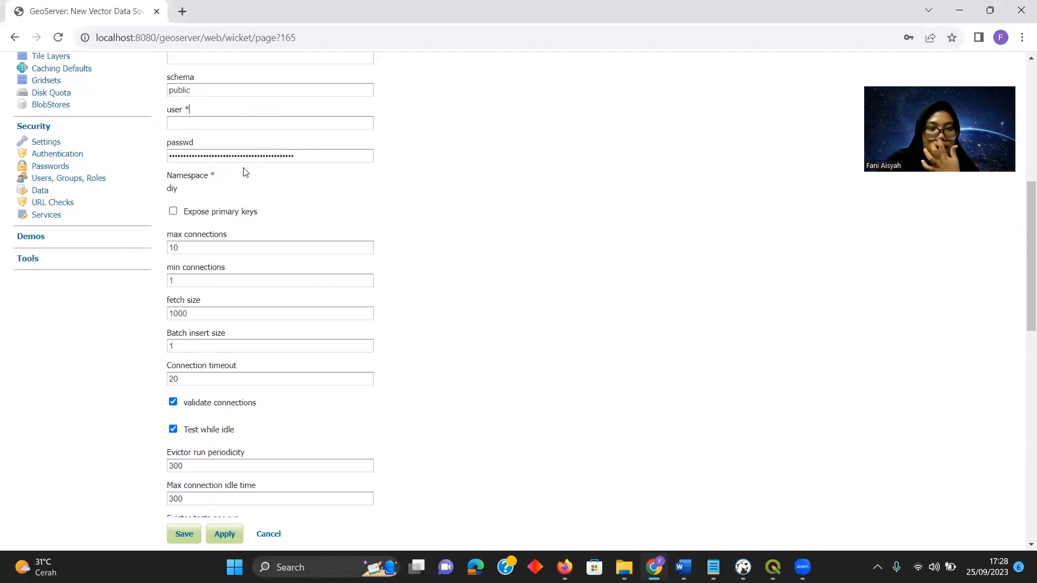
{"action": "scroll", "coordinate": [256, 493], "scroll_direction": "down", "scroll_amount": 2}
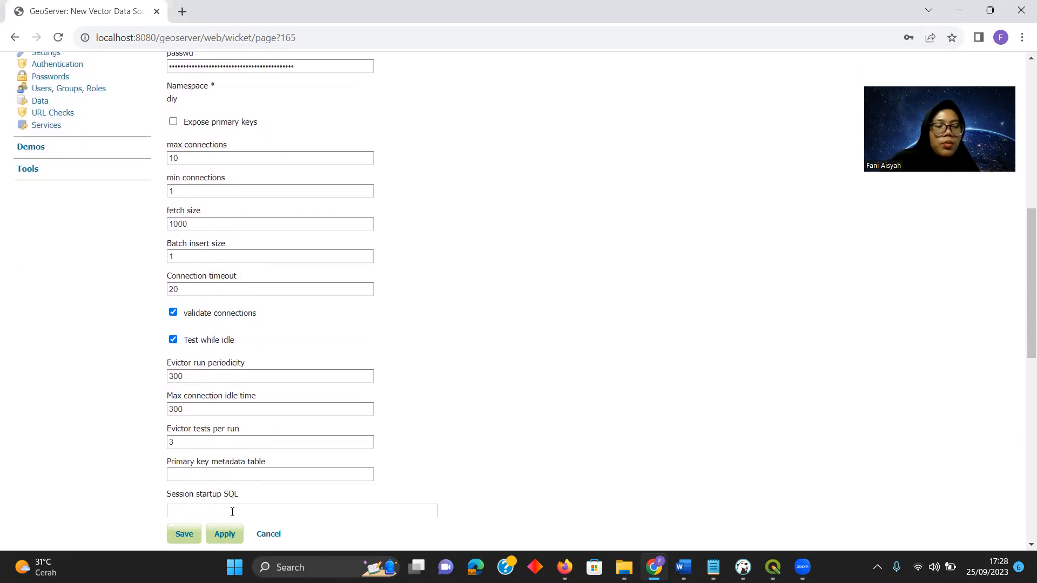
{"action": "scroll", "coordinate": [188, 427], "scroll_direction": "up", "scroll_amount": 6}
{"action": "scroll", "coordinate": [188, 428], "scroll_direction": "up", "scroll_amount": 2}
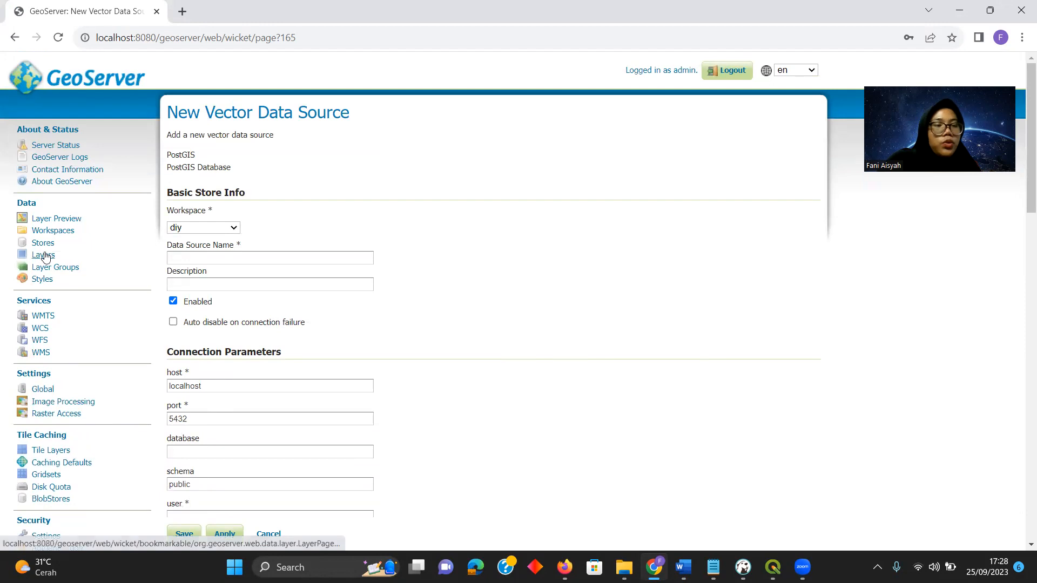
Find the persons layer on the second page of the published layers and open its configuration
{"action": "left_click", "coordinate": [39, 254]}
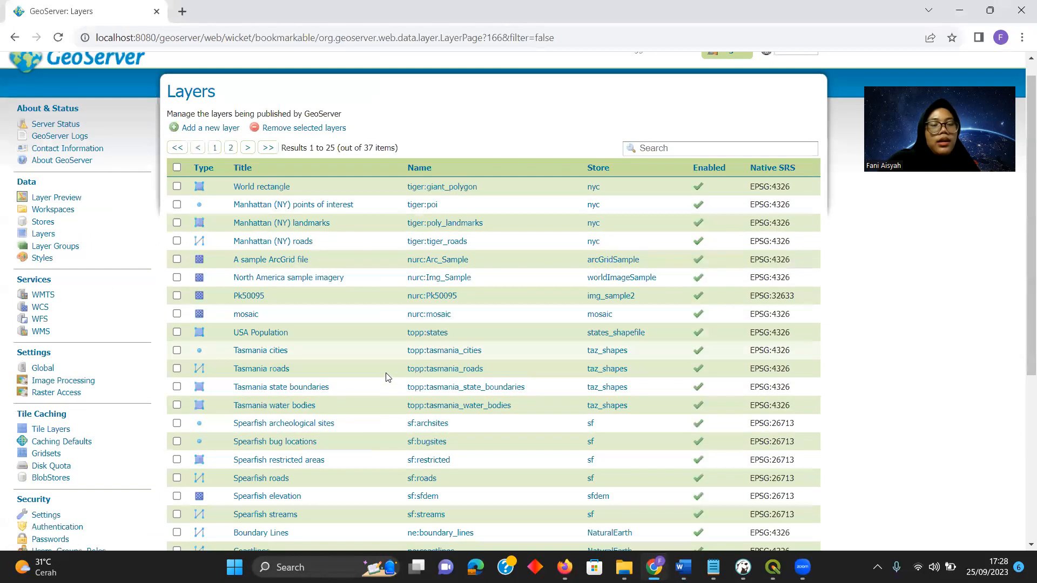
{"action": "scroll", "coordinate": [385, 373], "scroll_direction": "down", "scroll_amount": 5}
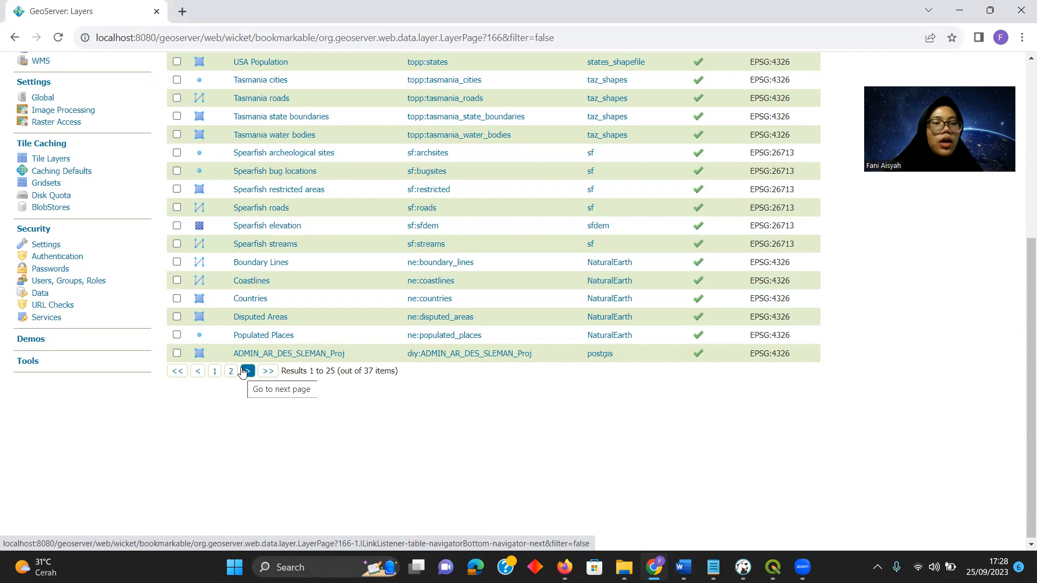
{"action": "left_click", "coordinate": [247, 371]}
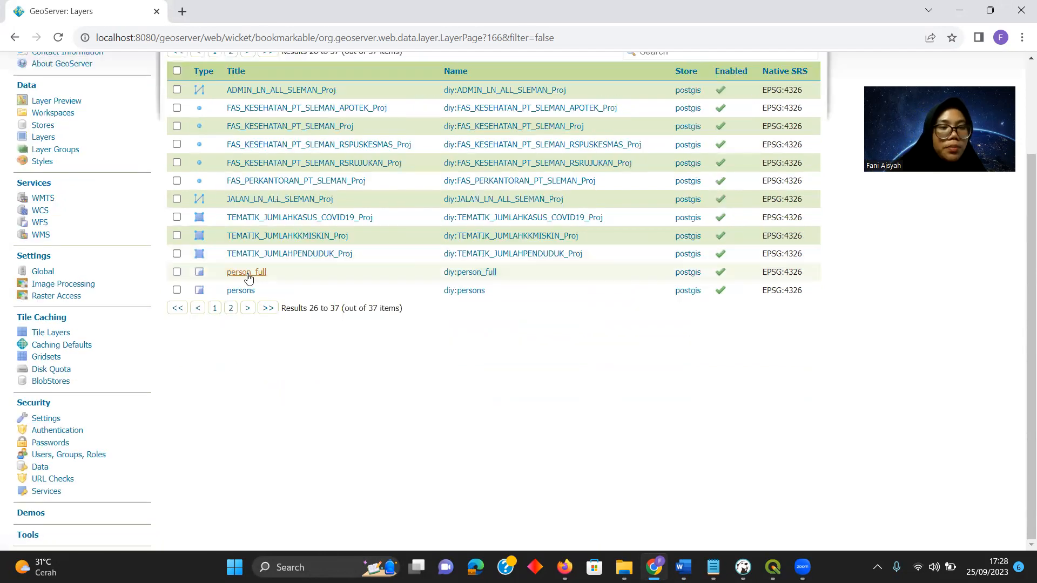
{"action": "left_click", "coordinate": [241, 290]}
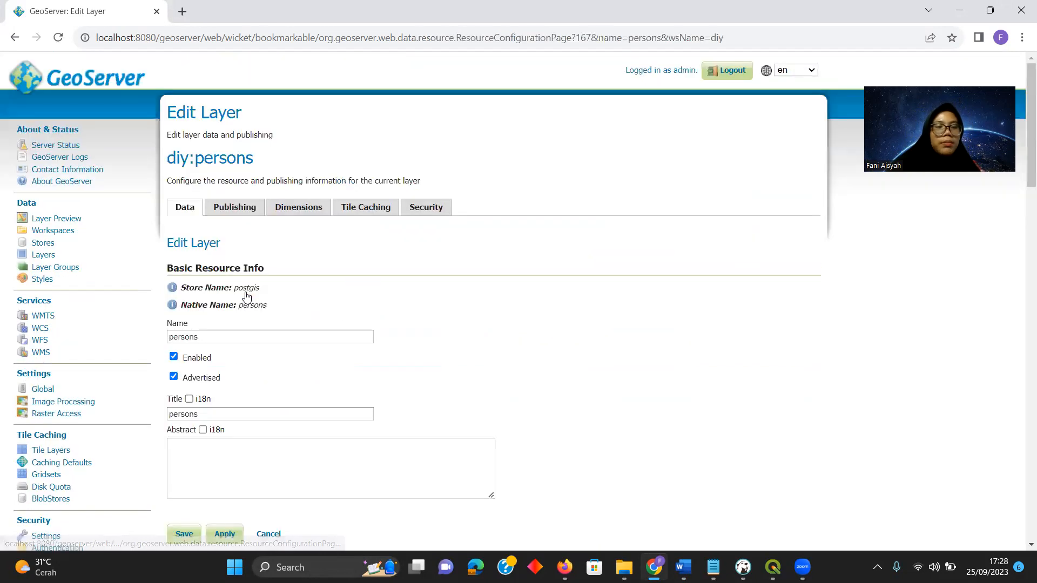
Examine the persons layer's coordinate reference systems, bounding boxes and feature type attributes
{"action": "scroll", "coordinate": [244, 295], "scroll_direction": "down", "scroll_amount": 3}
{"action": "scroll", "coordinate": [246, 296], "scroll_direction": "down", "scroll_amount": 15}
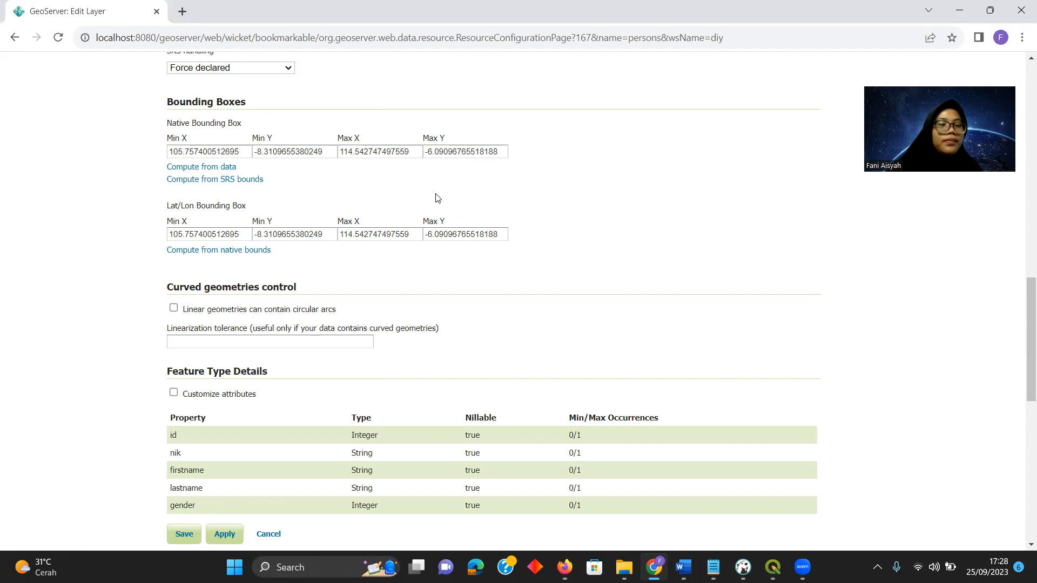
{"action": "scroll", "coordinate": [436, 197], "scroll_direction": "down", "scroll_amount": 4}
{"action": "scroll", "coordinate": [304, 225], "scroll_direction": "down", "scroll_amount": 2}
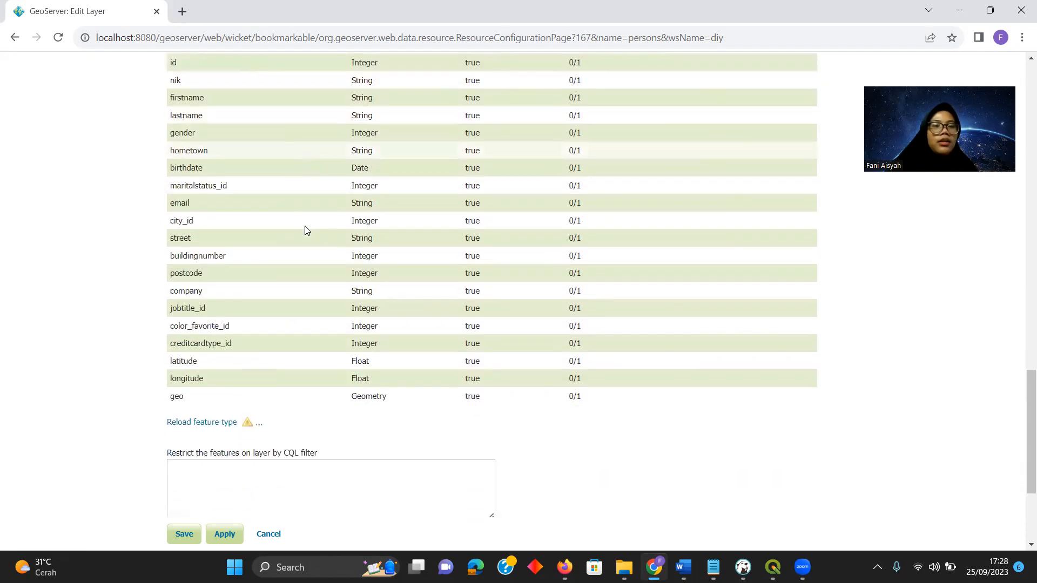
{"action": "scroll", "coordinate": [213, 377], "scroll_direction": "up", "scroll_amount": 9}
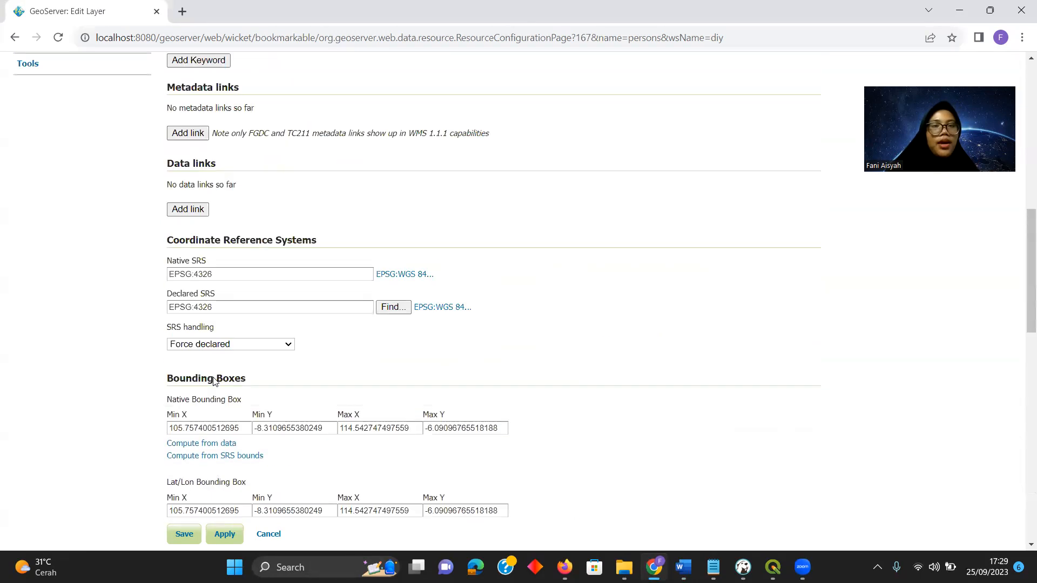
{"action": "scroll", "coordinate": [213, 381], "scroll_direction": "up", "scroll_amount": 15}
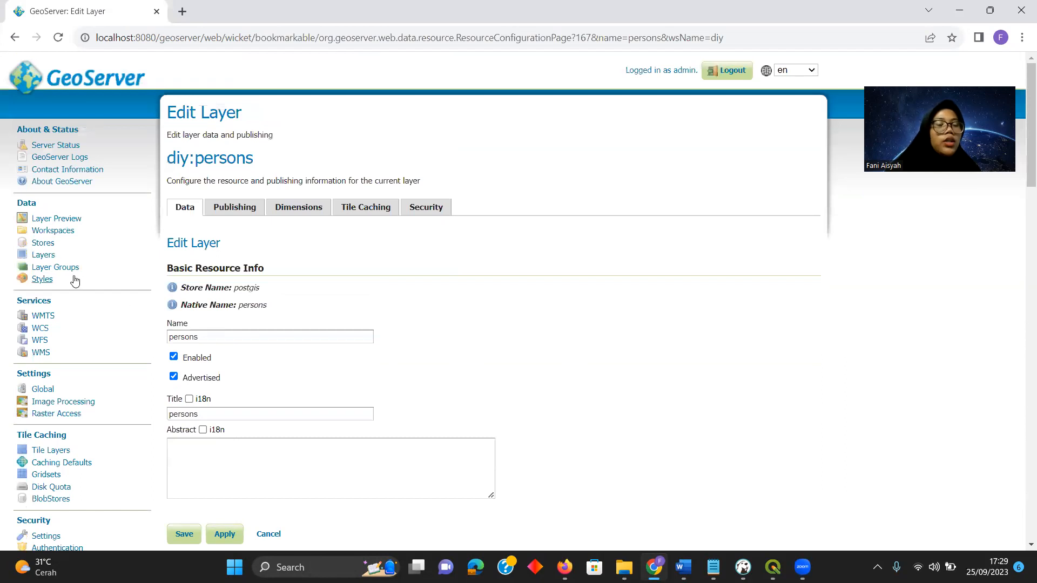
Preview the diy:persons layer as an OpenLayers map from the layer preview list
{"action": "left_click", "coordinate": [58, 218]}
{"action": "scroll", "coordinate": [378, 319], "scroll_direction": "down", "scroll_amount": 10}
{"action": "left_click", "coordinate": [247, 368]}
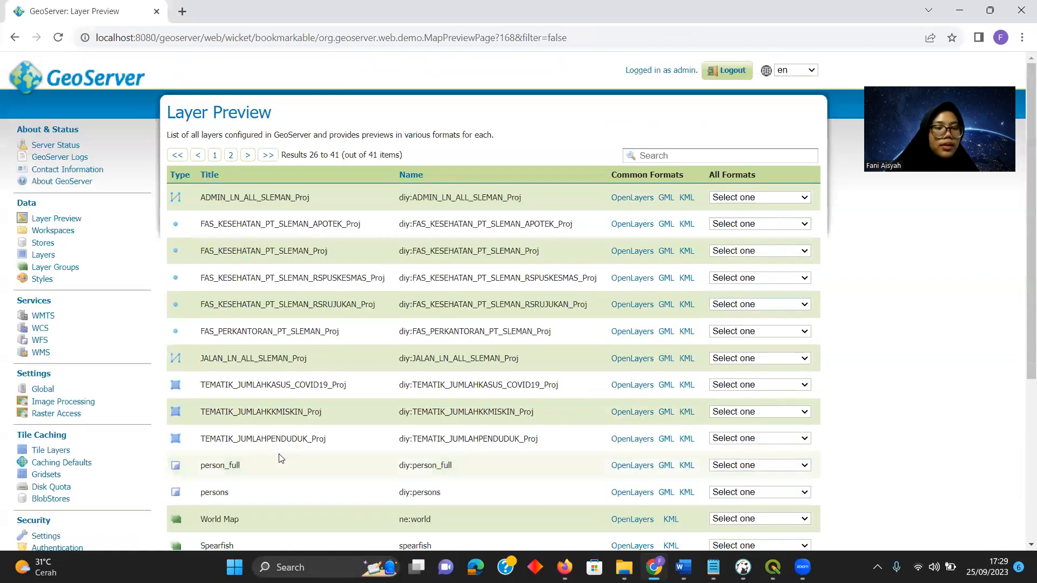
{"action": "scroll", "coordinate": [277, 456], "scroll_direction": "down", "scroll_amount": 1}
{"action": "left_click", "coordinate": [632, 463]}
Inspect the attributes of several points at different zooms in the persons map, and close the preview
{"action": "left_click", "coordinate": [273, 198]}
{"action": "left_click", "coordinate": [273, 193]}
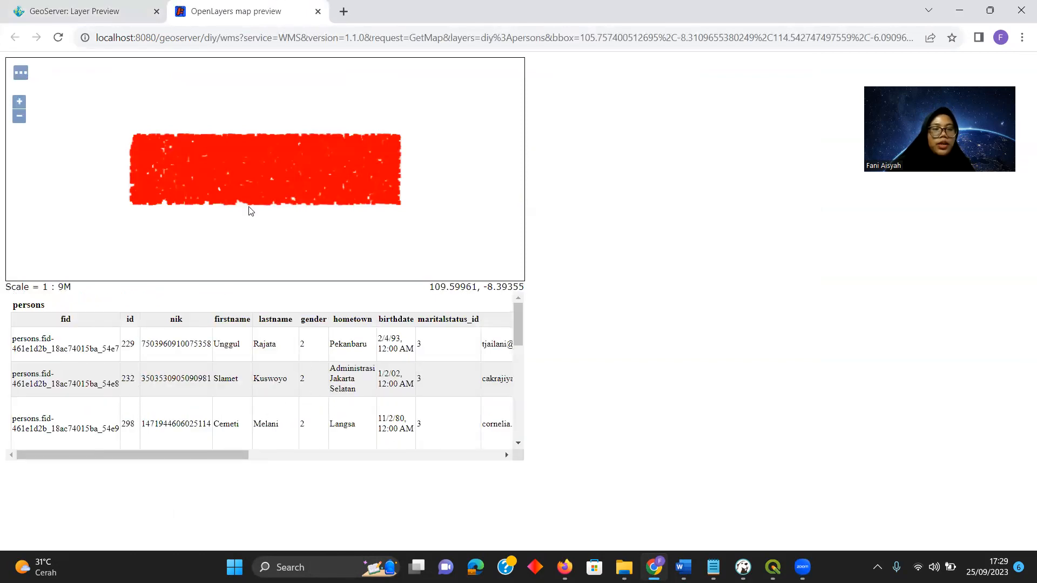
{"action": "scroll", "coordinate": [251, 211], "scroll_direction": "up", "scroll_amount": 1}
{"action": "left_click", "coordinate": [203, 156]}
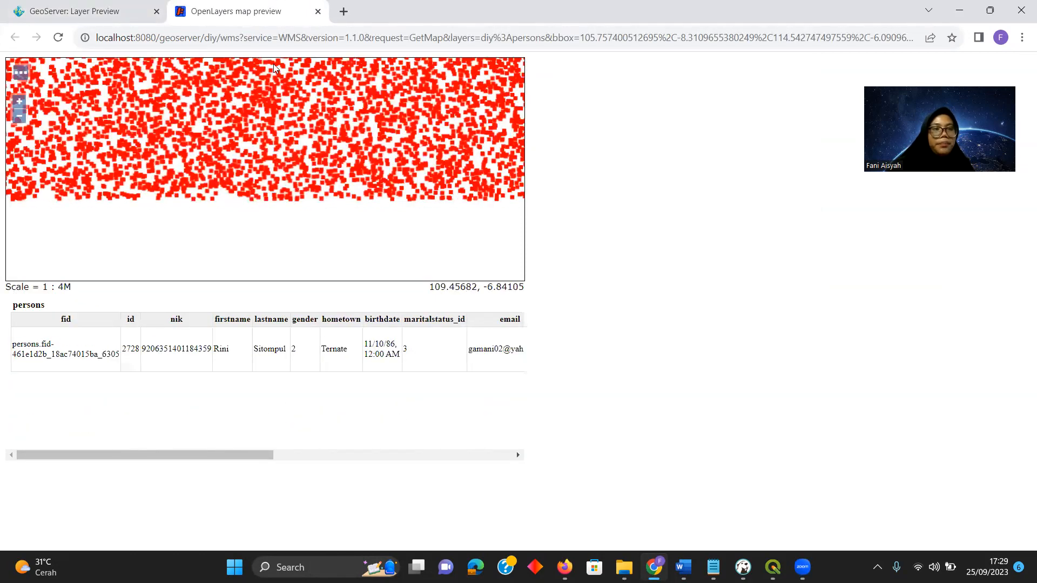
{"action": "left_click", "coordinate": [318, 11]}
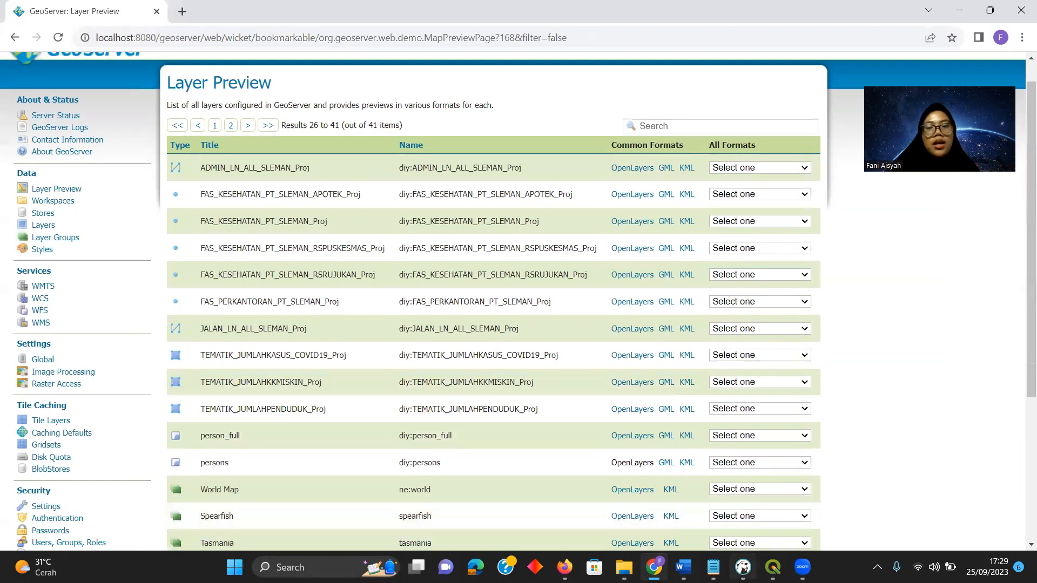
Switch to DBeaver and examine the select query joining persons with genders, maritalstatus and cities
{"action": "left_click", "coordinate": [744, 568]}
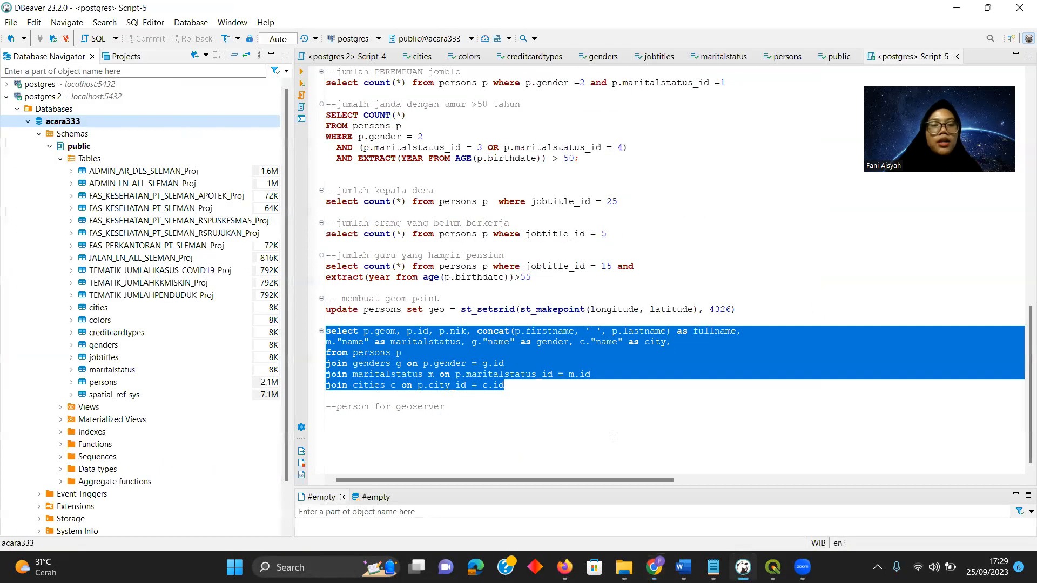
{"action": "left_click", "coordinate": [614, 437]}
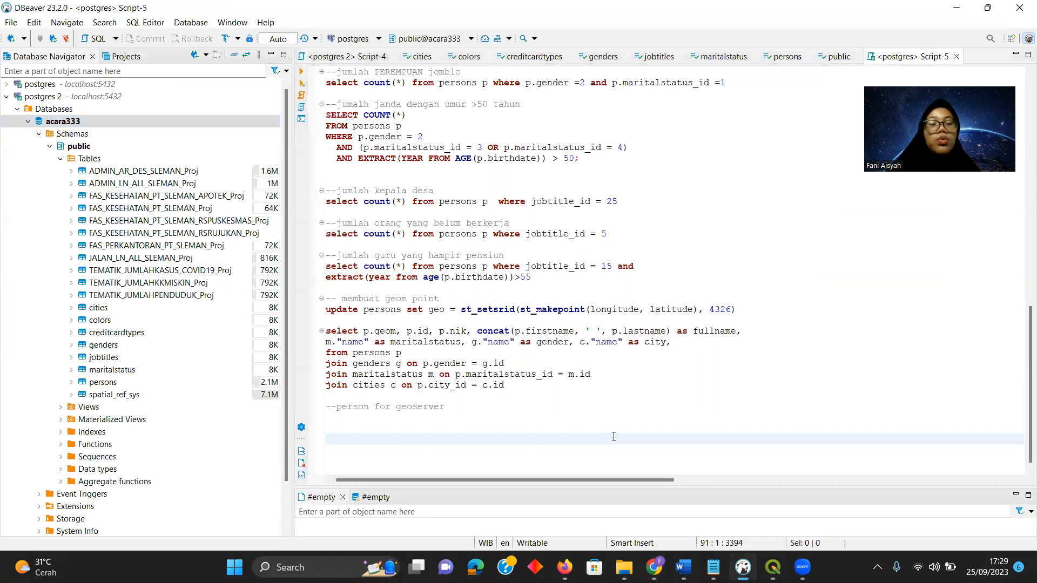
{"action": "left_click", "coordinate": [561, 389]}
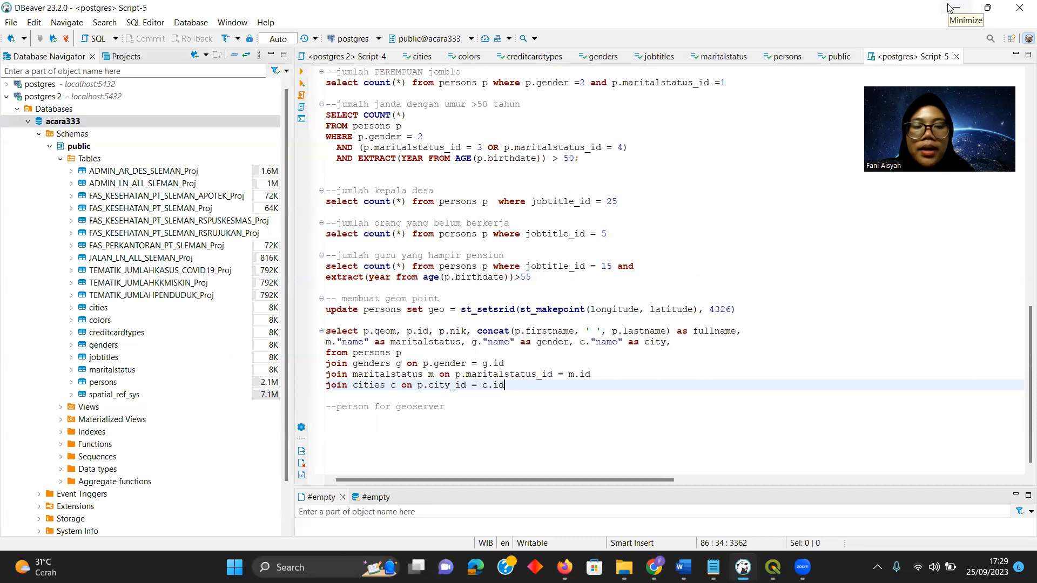
{"action": "left_click", "coordinate": [651, 341]}
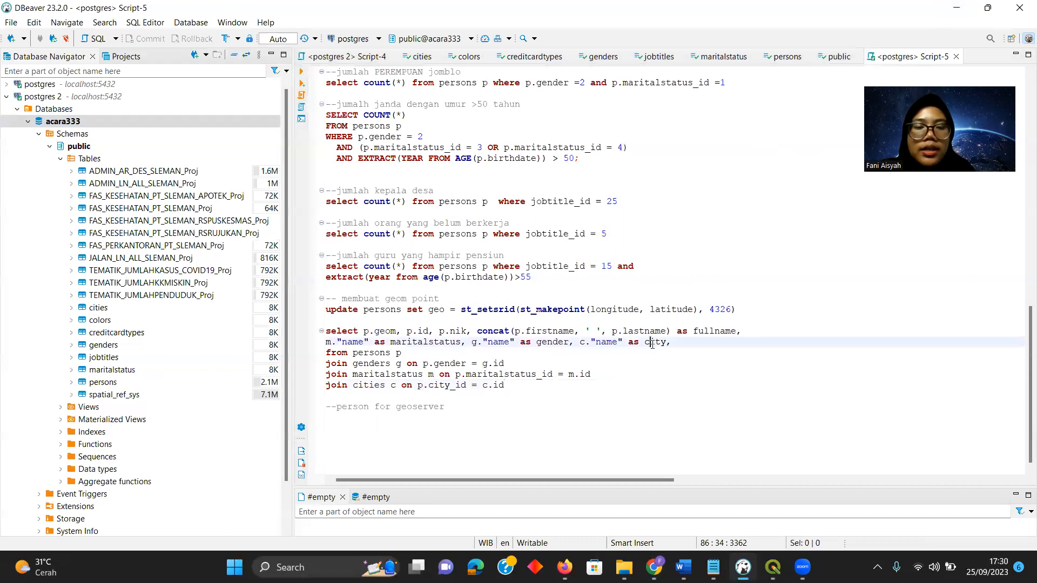
Copy the select query joining persons with genders, maritalstatus and cities, and switch back to GeoServer in the browser
{"action": "left_click_drag", "start_coordinate": [324, 331], "coordinate": [547, 380]}
{"action": "key", "text": "ctrl+c"}
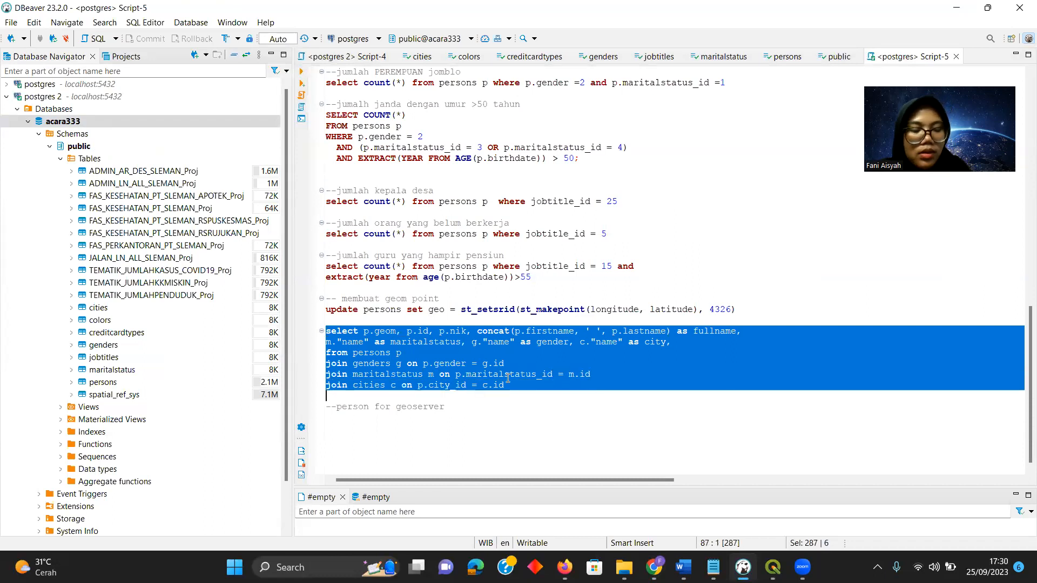
{"action": "left_click", "coordinate": [956, 8]}
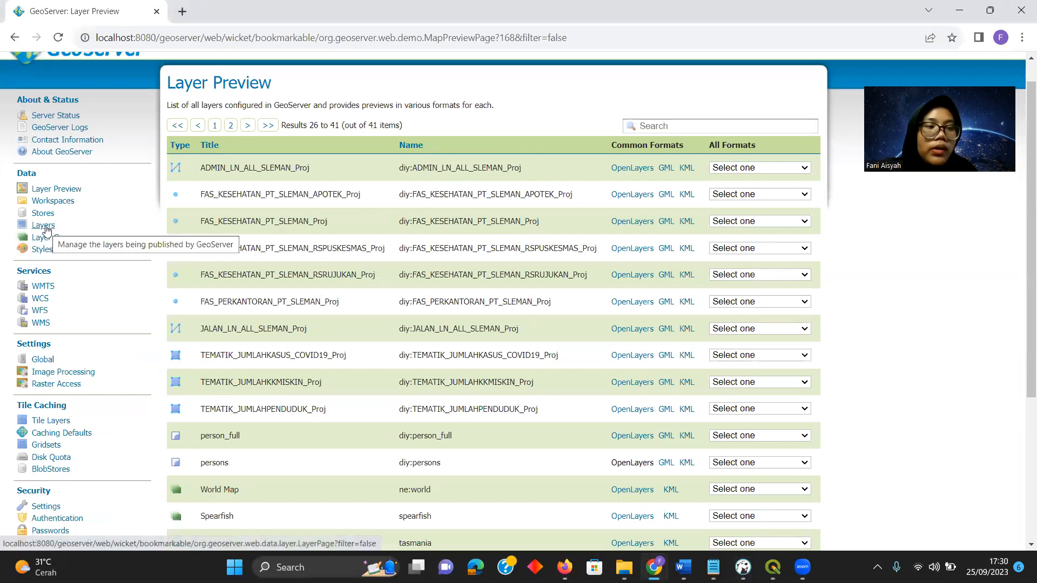
Start a new SQL view layer from the diy:postgis store
{"action": "left_click", "coordinate": [46, 229]}
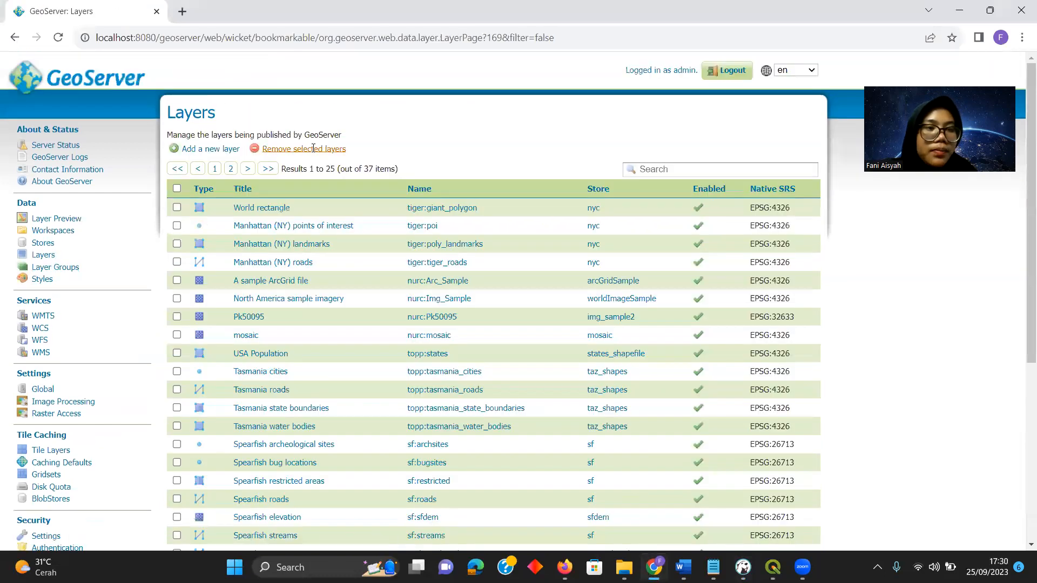
{"action": "left_click", "coordinate": [210, 149]}
{"action": "left_click", "coordinate": [232, 156]}
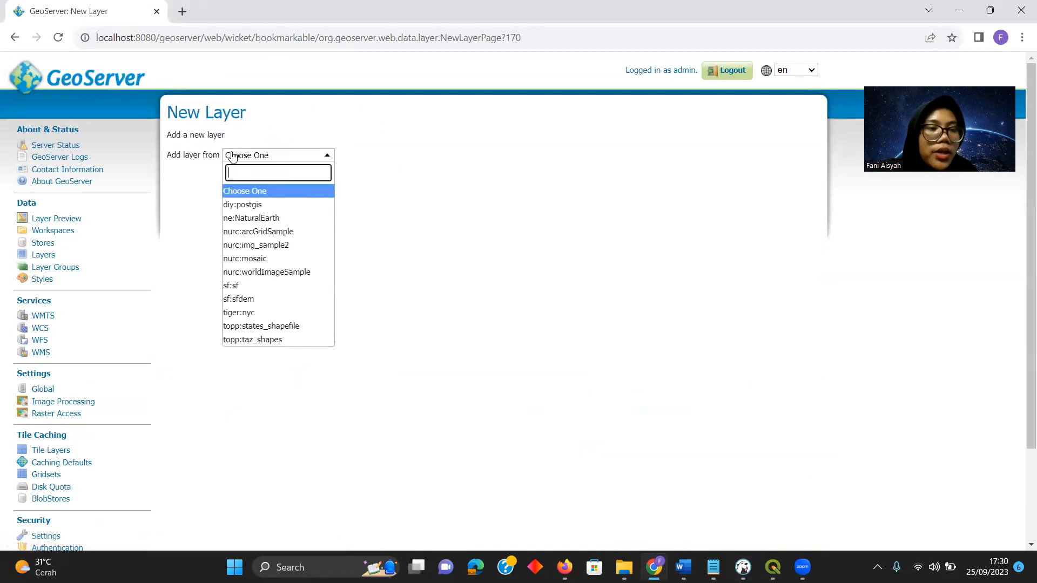
{"action": "left_click", "coordinate": [247, 205]}
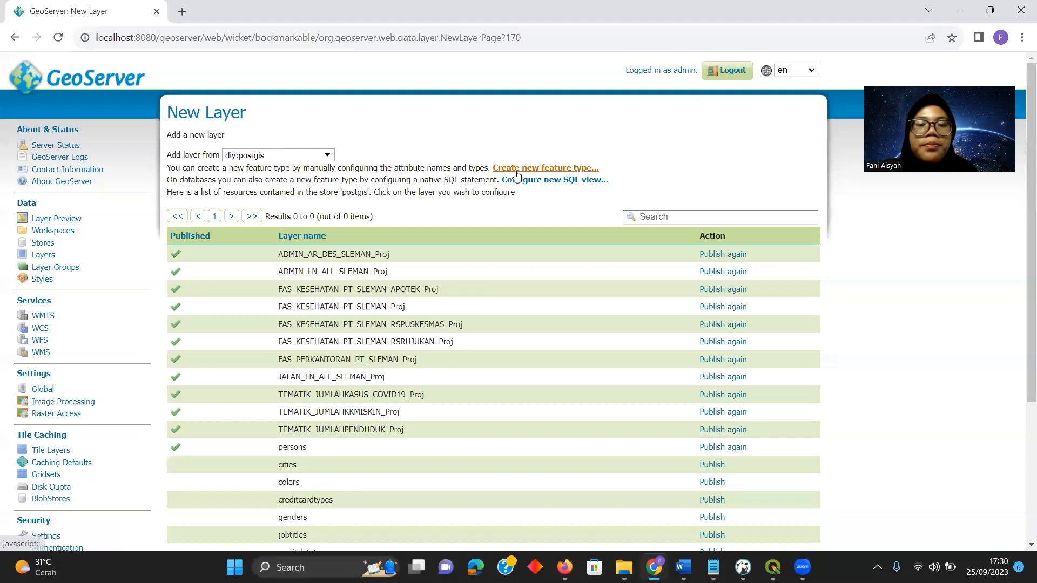
{"action": "left_click", "coordinate": [552, 181]}
Paste the copied persons query as the SQL statement and name the view person_full
{"action": "left_click", "coordinate": [274, 257]}
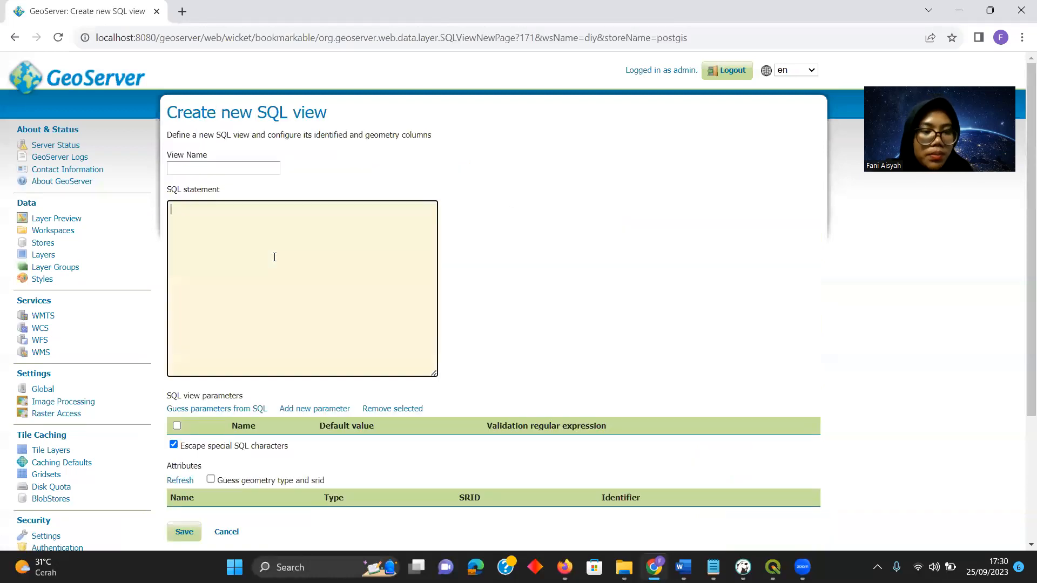
{"action": "key", "text": "ctrl+v"}
{"action": "scroll", "coordinate": [216, 324], "scroll_direction": "down", "scroll_amount": 1}
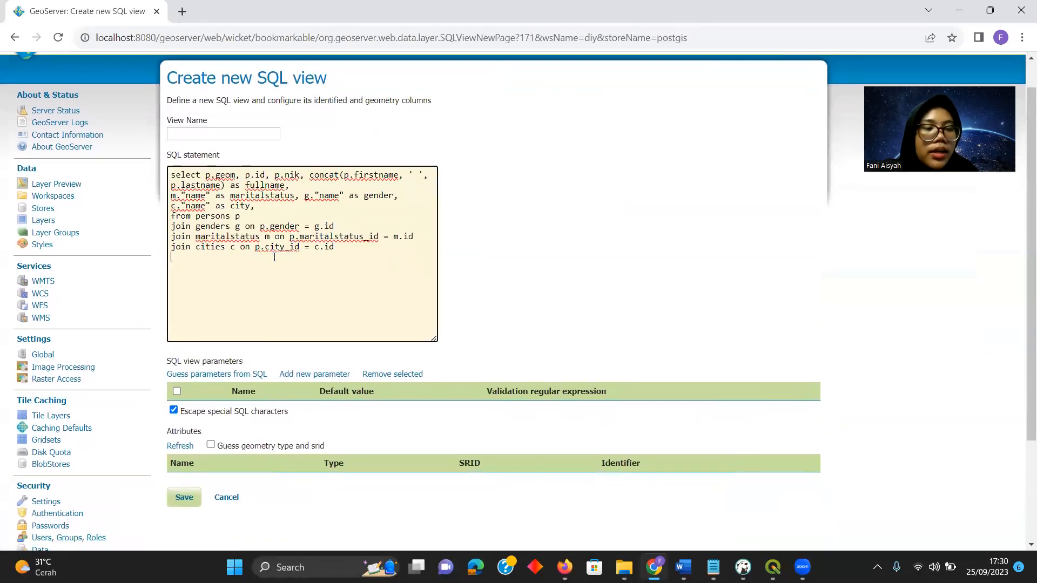
{"action": "left_click", "coordinate": [193, 135]}
{"action": "left_click", "coordinate": [223, 160]}
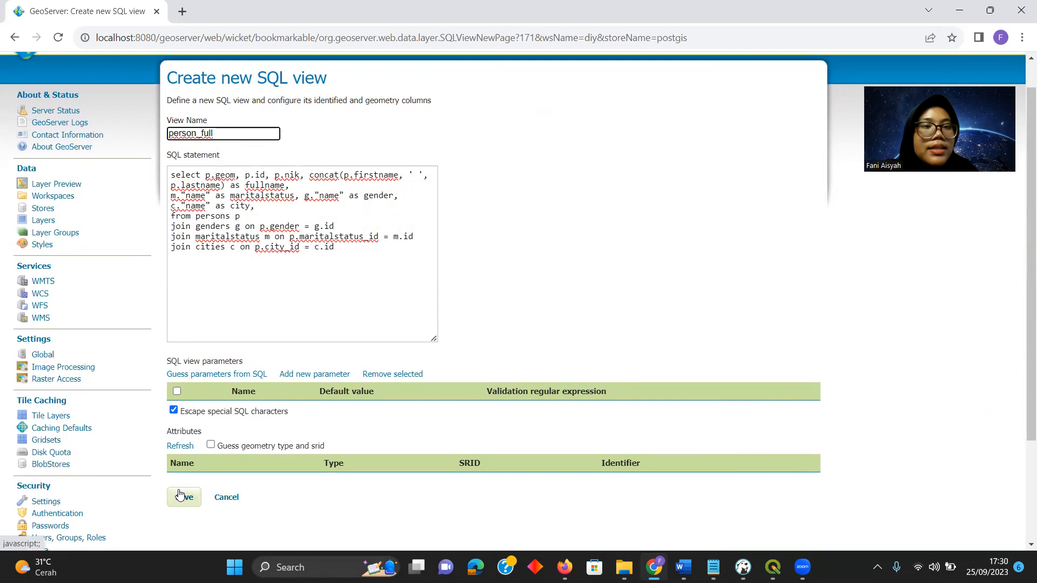
Leave the new SQL view unsaved and open the existing diy:person_full layer from the layers list
{"action": "scroll", "coordinate": [180, 495], "scroll_direction": "up", "scroll_amount": 1}
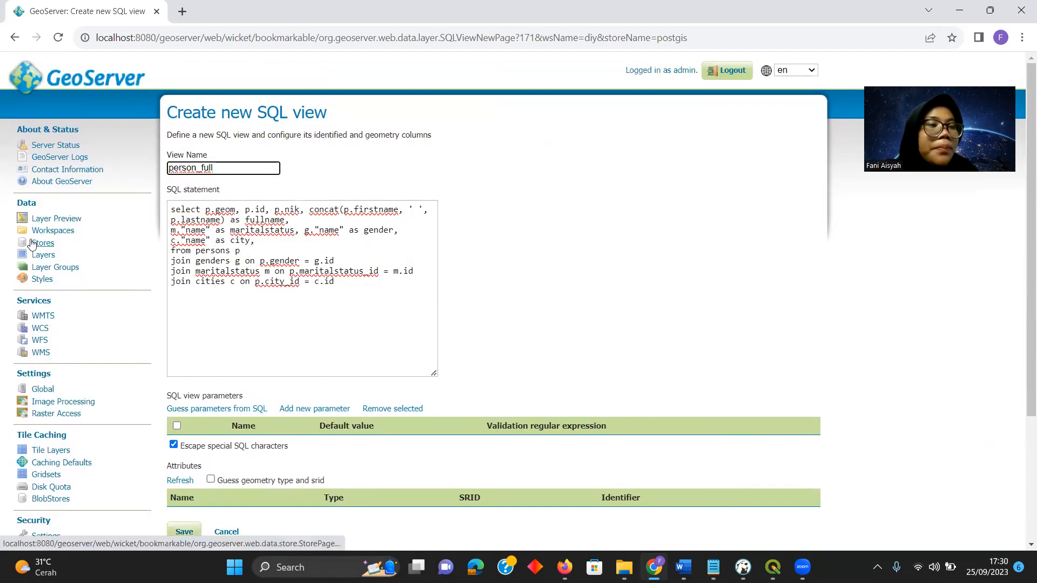
{"action": "left_click", "coordinate": [43, 255]}
{"action": "scroll", "coordinate": [359, 329], "scroll_direction": "down", "scroll_amount": 5}
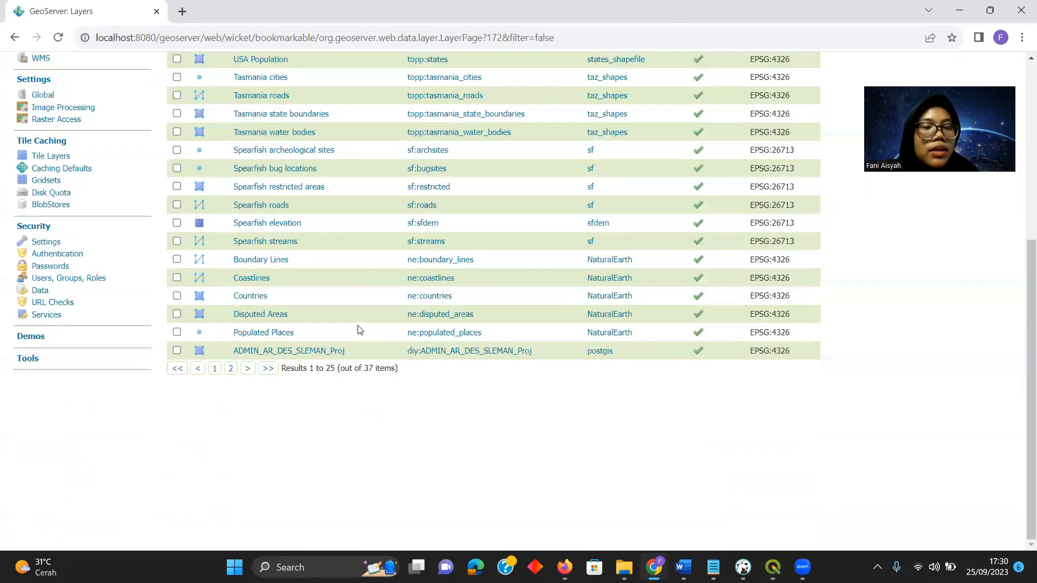
{"action": "left_click", "coordinate": [247, 369]}
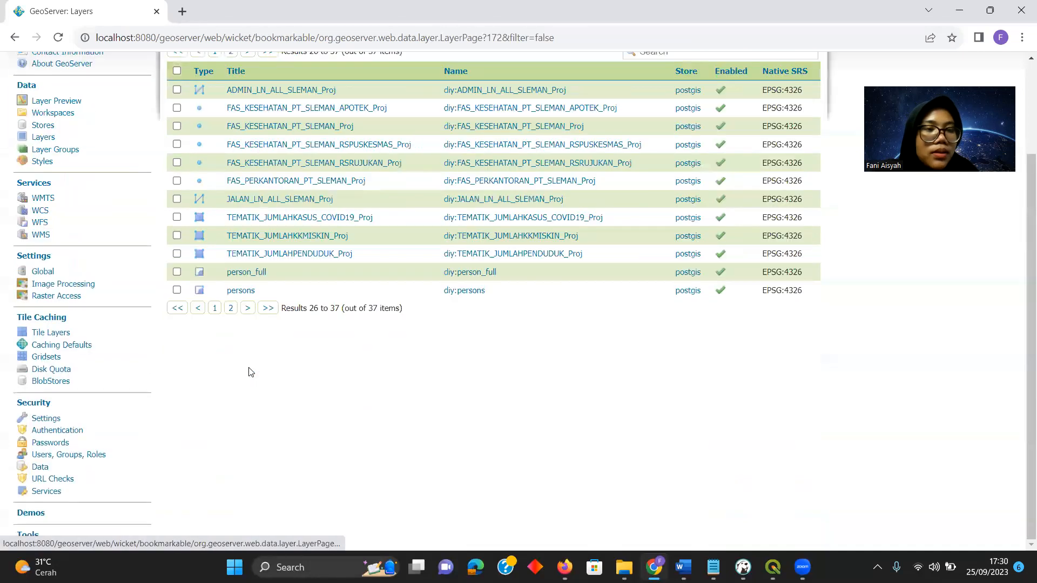
{"action": "scroll", "coordinate": [353, 306], "scroll_direction": "up", "scroll_amount": 1}
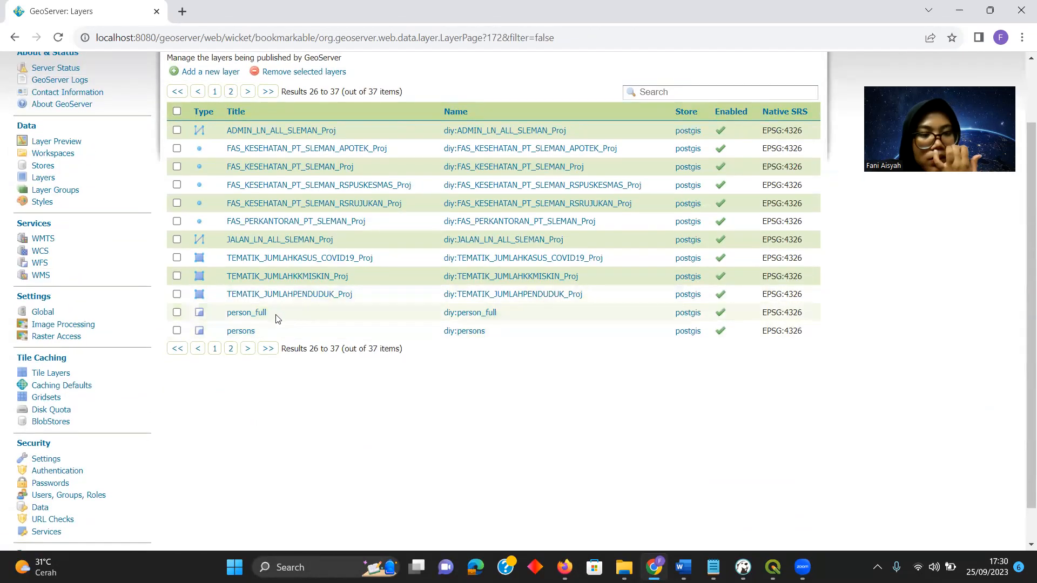
{"action": "left_click", "coordinate": [251, 312]}
Examine the person_full layer's declared SRS, bounding boxes and feature type attributes
{"action": "scroll", "coordinate": [262, 314], "scroll_direction": "down", "scroll_amount": 4}
{"action": "scroll", "coordinate": [263, 316], "scroll_direction": "down", "scroll_amount": 10}
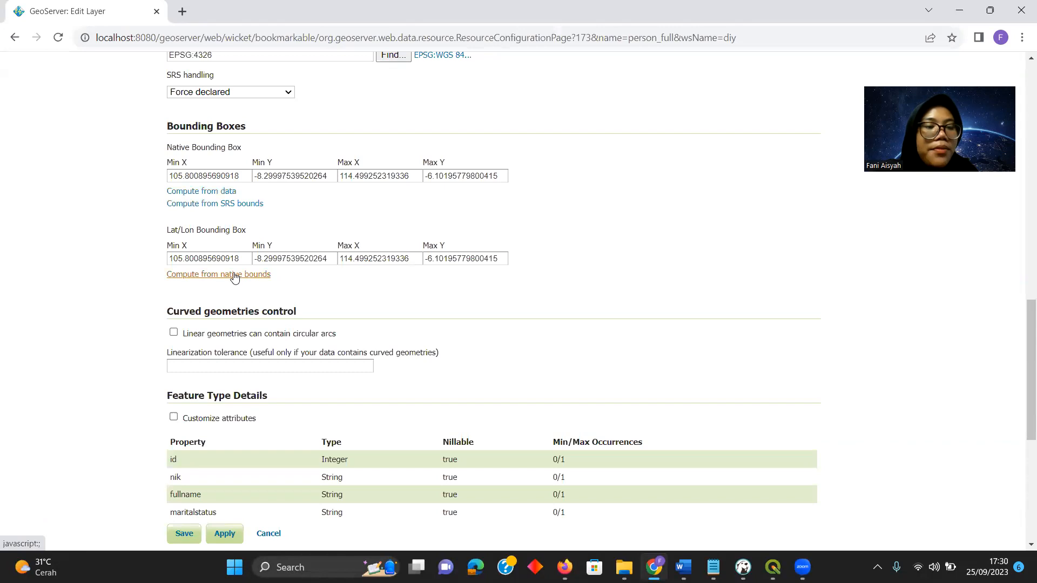
{"action": "scroll", "coordinate": [235, 278], "scroll_direction": "down", "scroll_amount": 1}
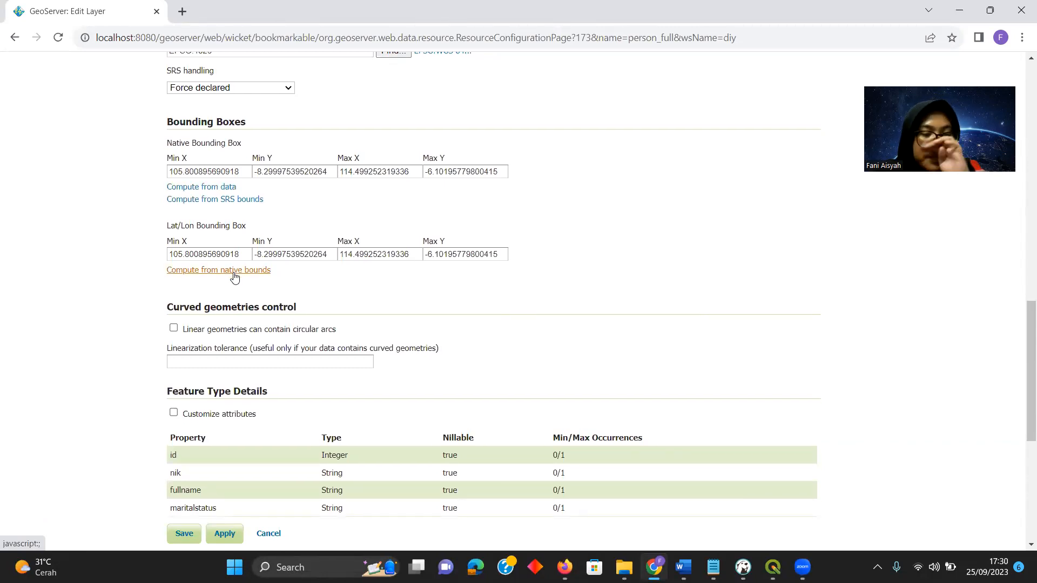
{"action": "scroll", "coordinate": [235, 278], "scroll_direction": "down", "scroll_amount": 1}
{"action": "scroll", "coordinate": [235, 277], "scroll_direction": "up", "scroll_amount": 1}
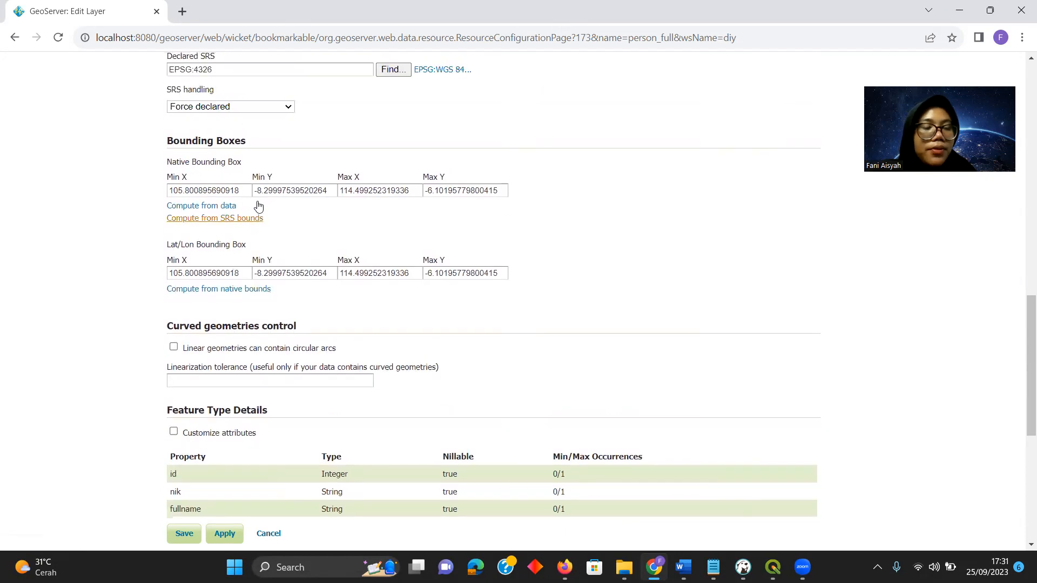
{"action": "scroll", "coordinate": [258, 205], "scroll_direction": "down", "scroll_amount": 1}
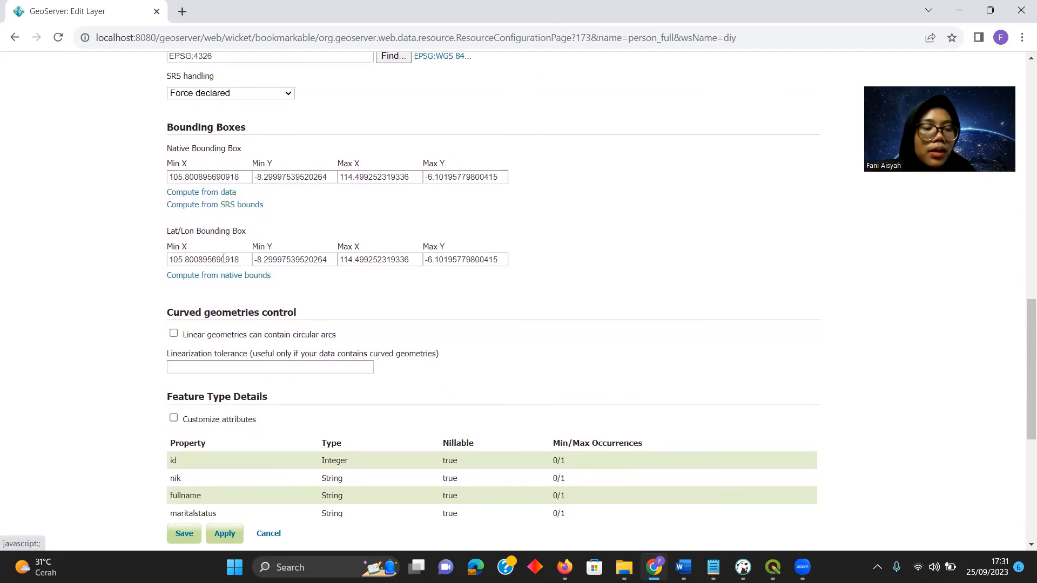
{"action": "scroll", "coordinate": [271, 231], "scroll_direction": "down", "scroll_amount": 3}
{"action": "scroll", "coordinate": [271, 230], "scroll_direction": "up", "scroll_amount": 4}
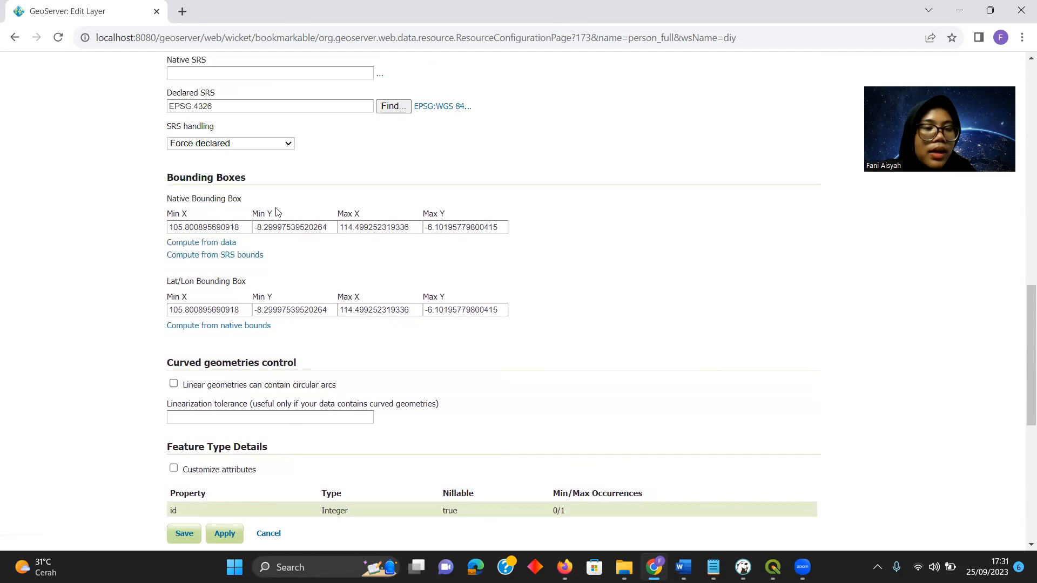
{"action": "scroll", "coordinate": [335, 273], "scroll_direction": "down", "scroll_amount": 5}
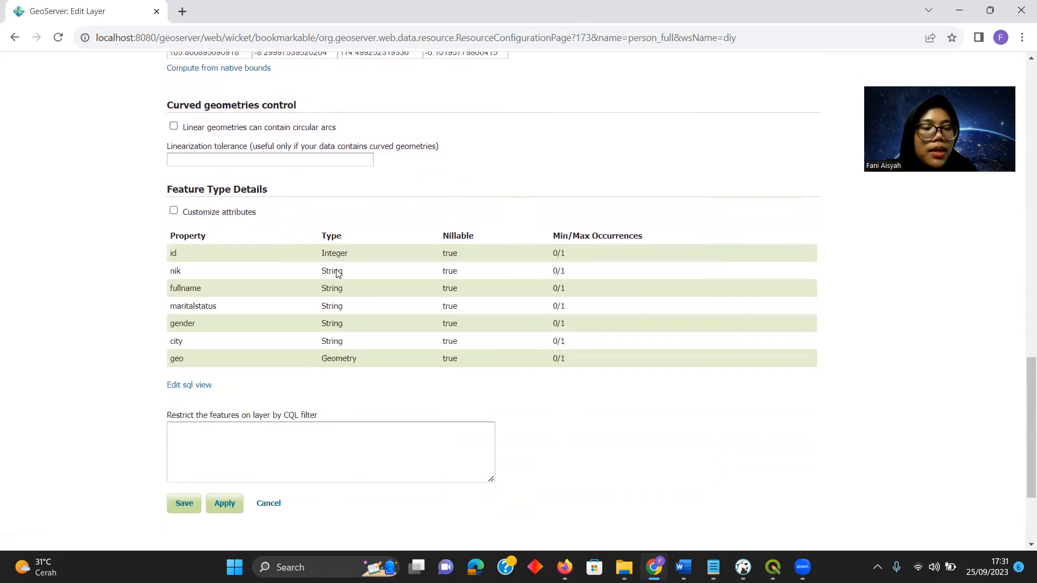
{"action": "scroll", "coordinate": [183, 448], "scroll_direction": "down", "scroll_amount": 2}
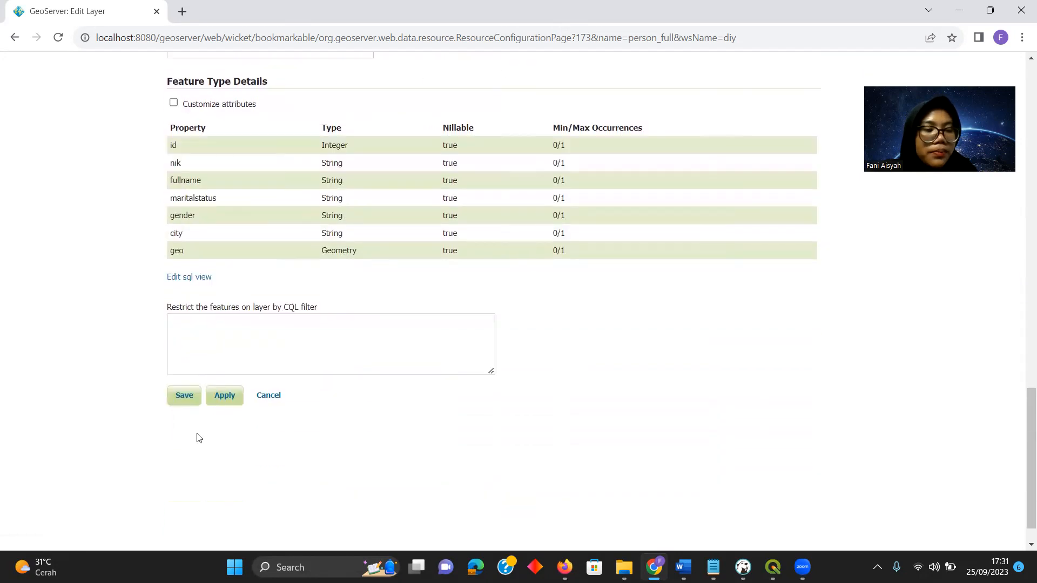
{"action": "left_click", "coordinate": [184, 403]}
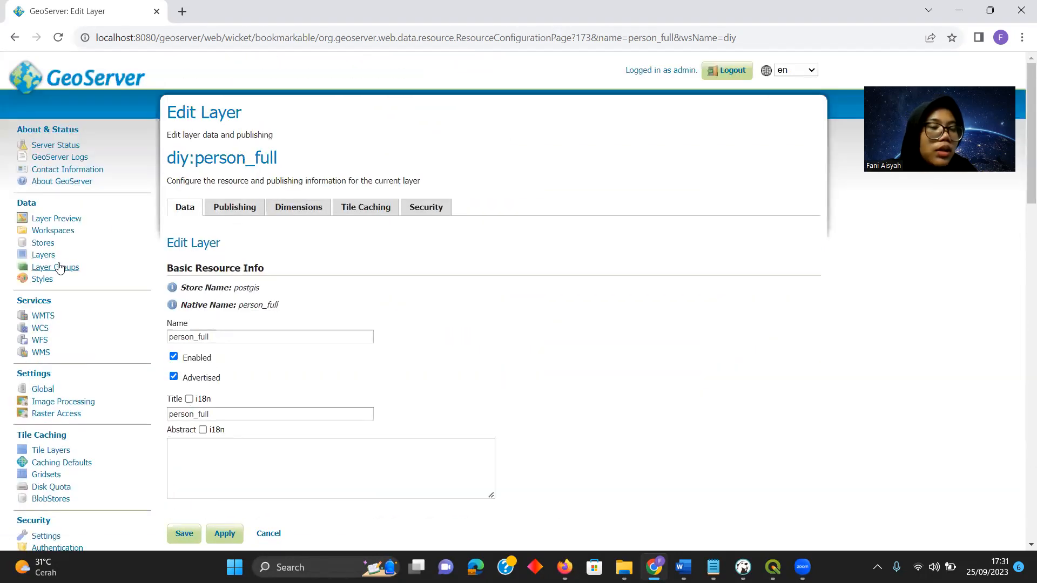
Preview the diy:person_full layer as an OpenLayers map from the layer preview list
{"action": "left_click", "coordinate": [60, 219]}
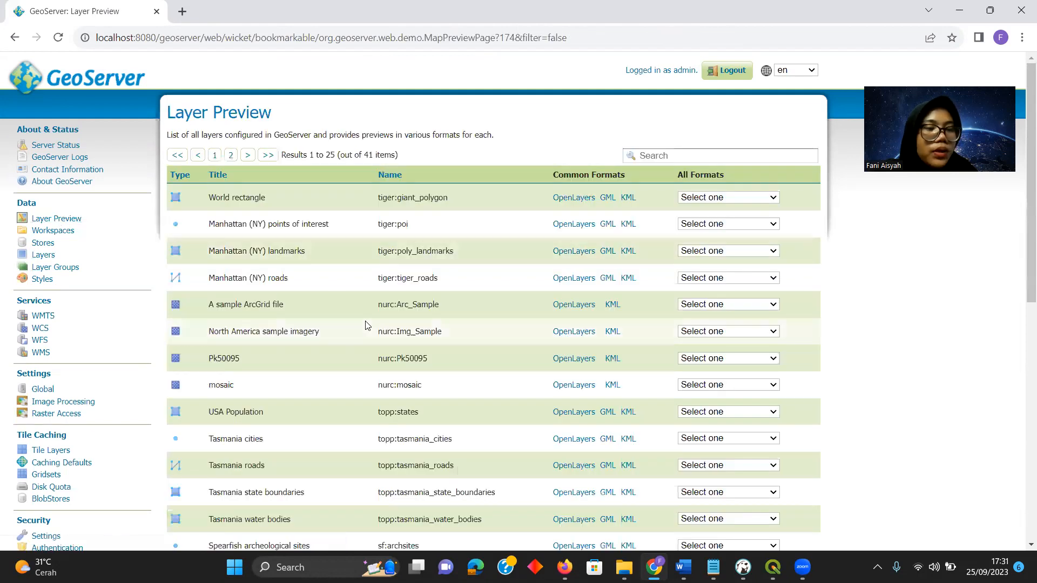
{"action": "scroll", "coordinate": [364, 324], "scroll_direction": "down", "scroll_amount": 9}
{"action": "left_click", "coordinate": [248, 368]}
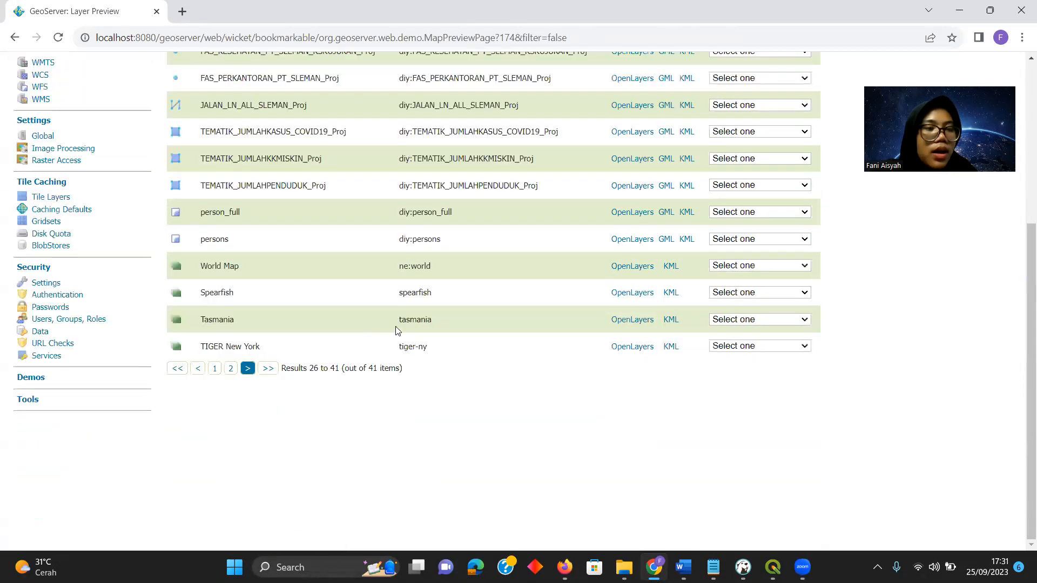
{"action": "scroll", "coordinate": [394, 328], "scroll_direction": "up", "scroll_amount": 10}
{"action": "scroll", "coordinate": [502, 324], "scroll_direction": "down", "scroll_amount": 2}
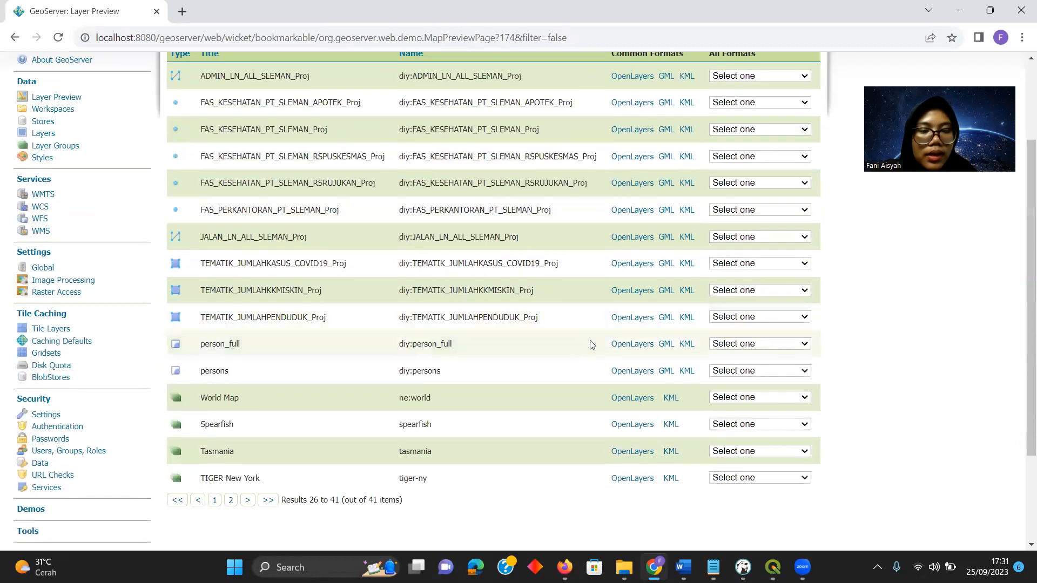
{"action": "left_click", "coordinate": [621, 345]}
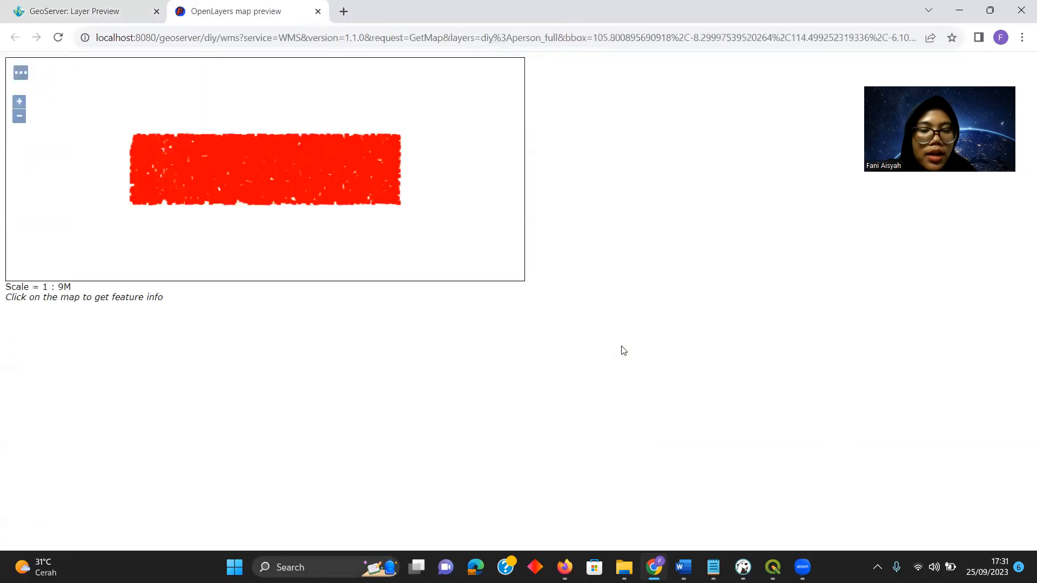
Inspect the joined attributes of individual points in the person_full map, and close the preview
{"action": "left_click", "coordinate": [294, 197]}
{"action": "scroll", "coordinate": [294, 196], "scroll_direction": "up", "scroll_amount": 5}
{"action": "left_click", "coordinate": [262, 165]}
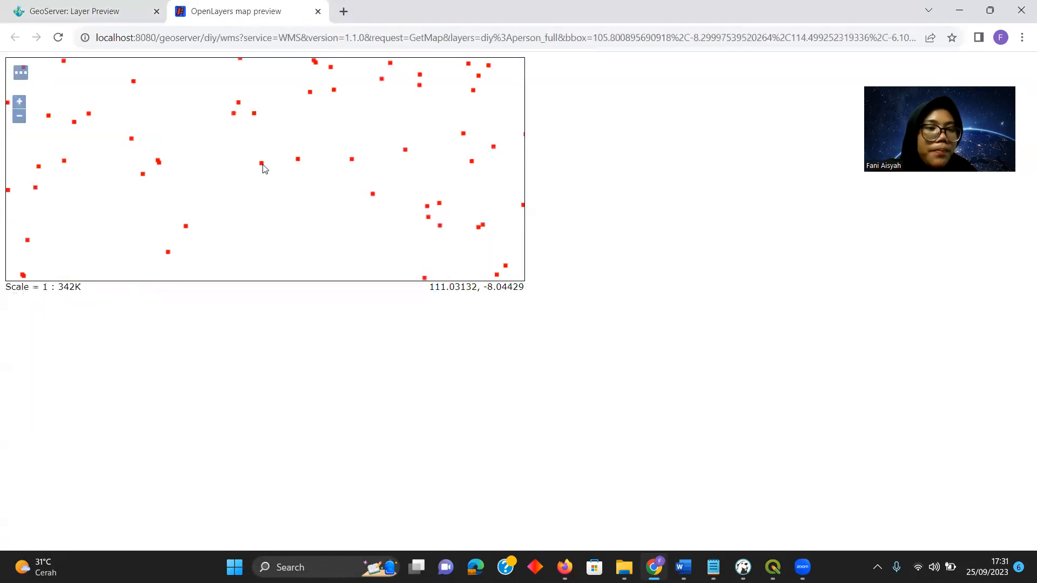
{"action": "left_click", "coordinate": [299, 158]}
{"action": "scroll", "coordinate": [153, 116], "scroll_direction": "down", "scroll_amount": 2}
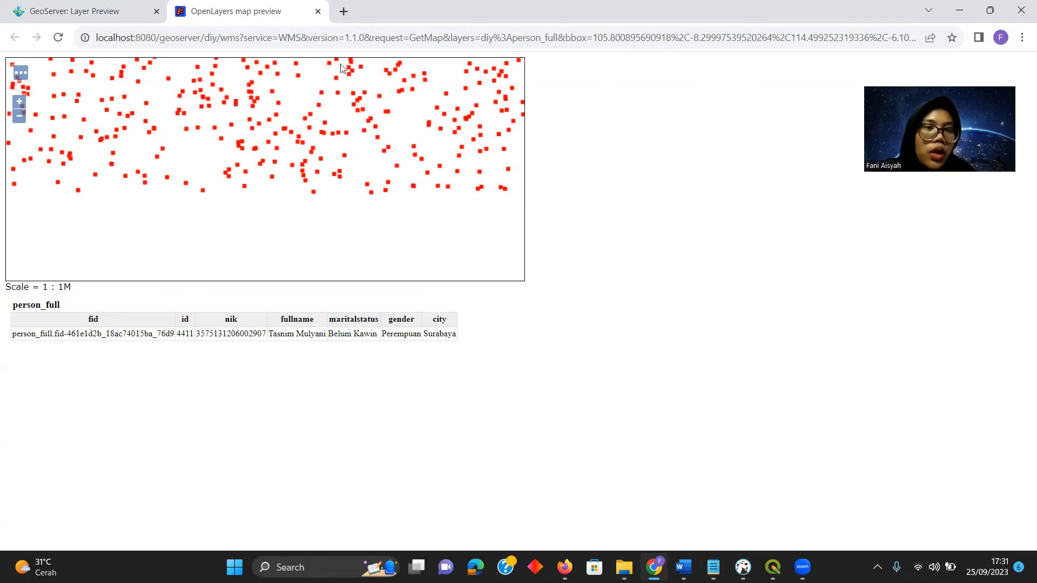
{"action": "left_click", "coordinate": [317, 11]}
{"action": "scroll", "coordinate": [38, 307], "scroll_direction": "up", "scroll_amount": 3}
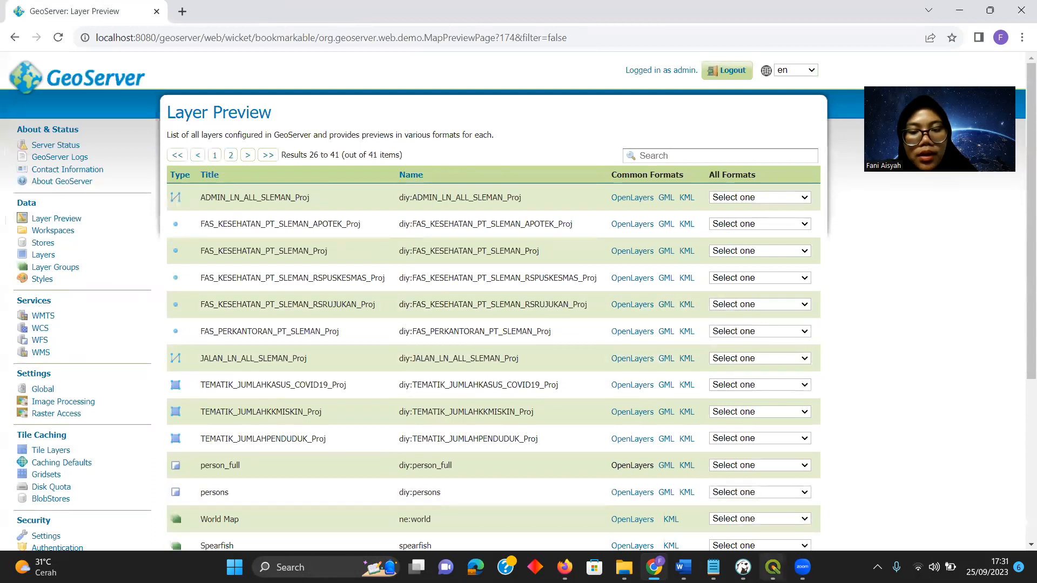
Switch to QGIS, cancel saving the layer style, and close the TEMATIK_JUMLAHPENDUDUK_Proj layer properties
{"action": "mouse_move", "coordinate": [773, 567]}
{"action": "left_click", "coordinate": [759, 501]}
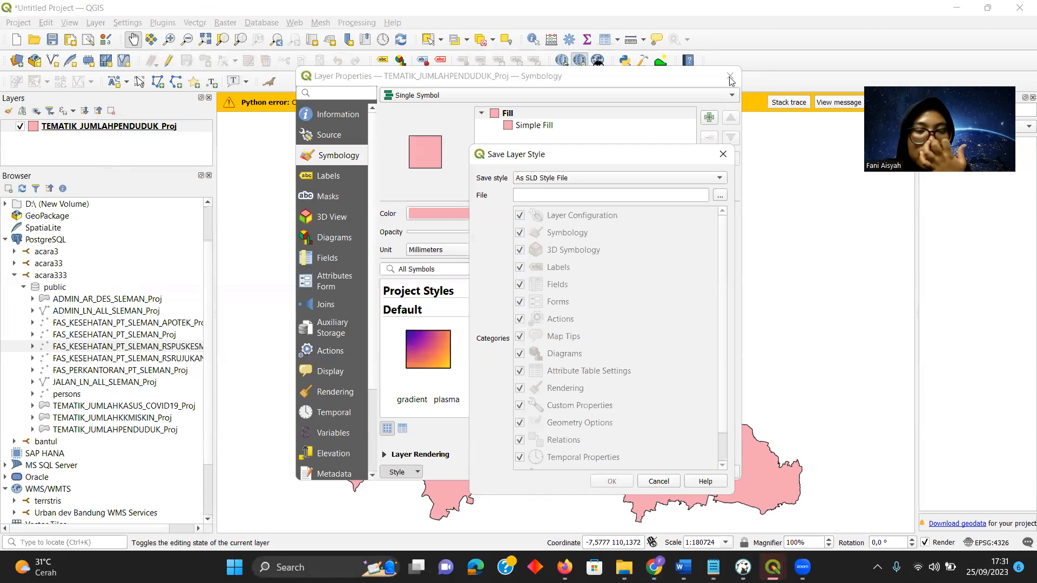
{"action": "left_click", "coordinate": [671, 482]}
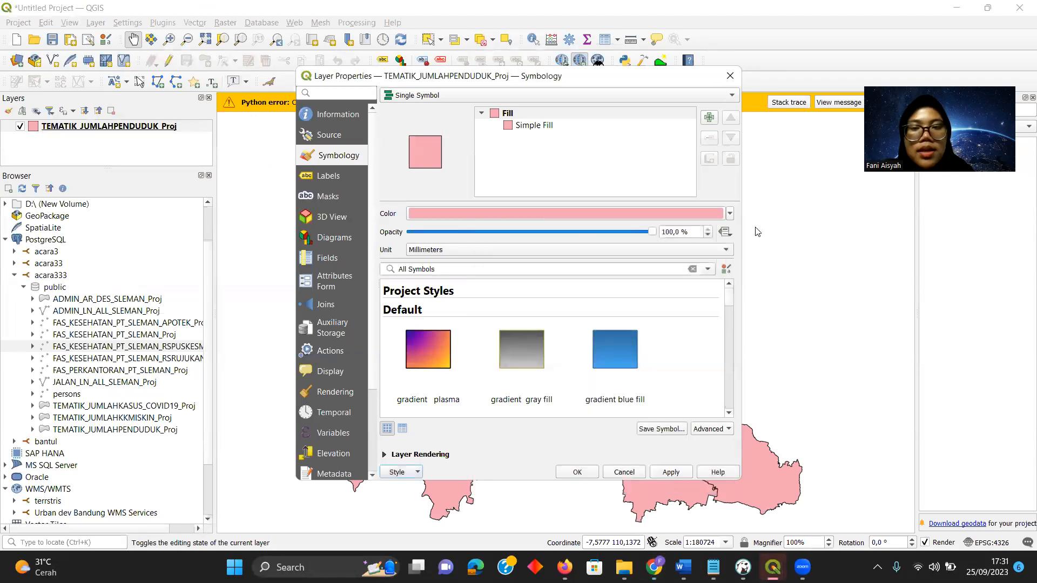
{"action": "left_click", "coordinate": [730, 75]}
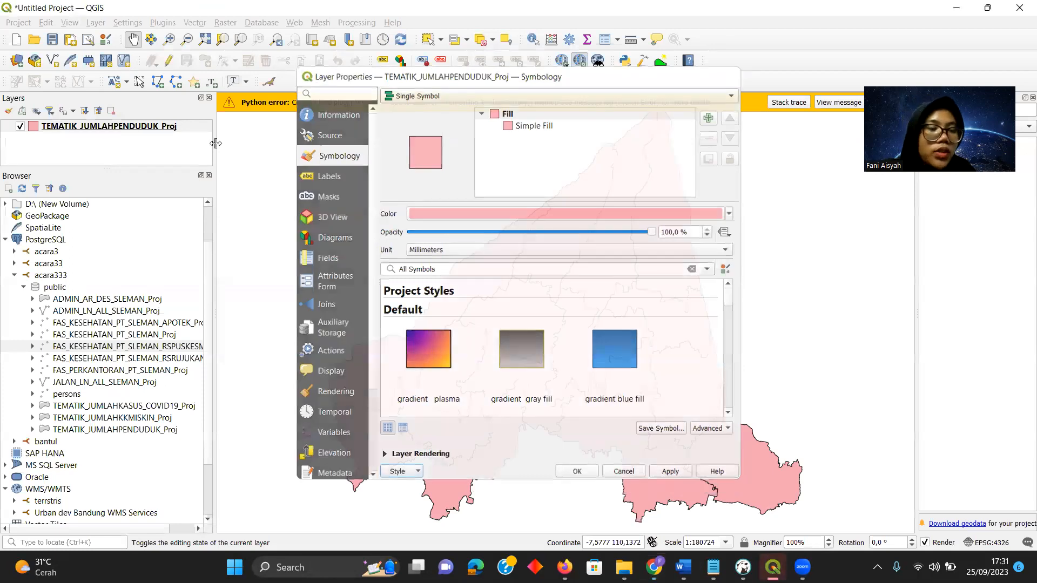
{"action": "scroll", "coordinate": [108, 247], "scroll_direction": "up", "scroll_amount": 1}
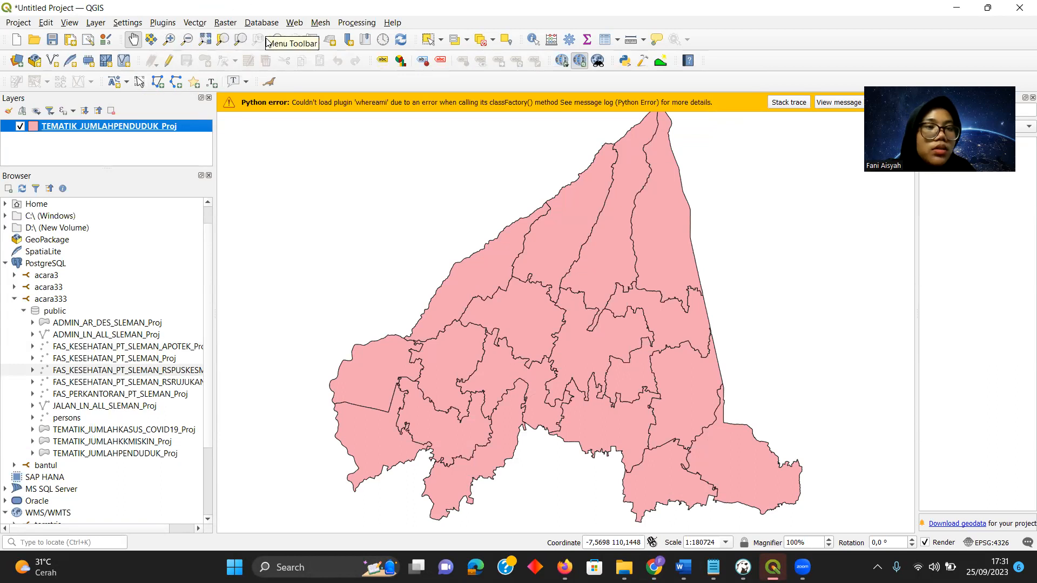
Try to connect to the acara3 PostGIS database in DB Manager, cancelling the credentials request
{"action": "left_click", "coordinate": [262, 22]}
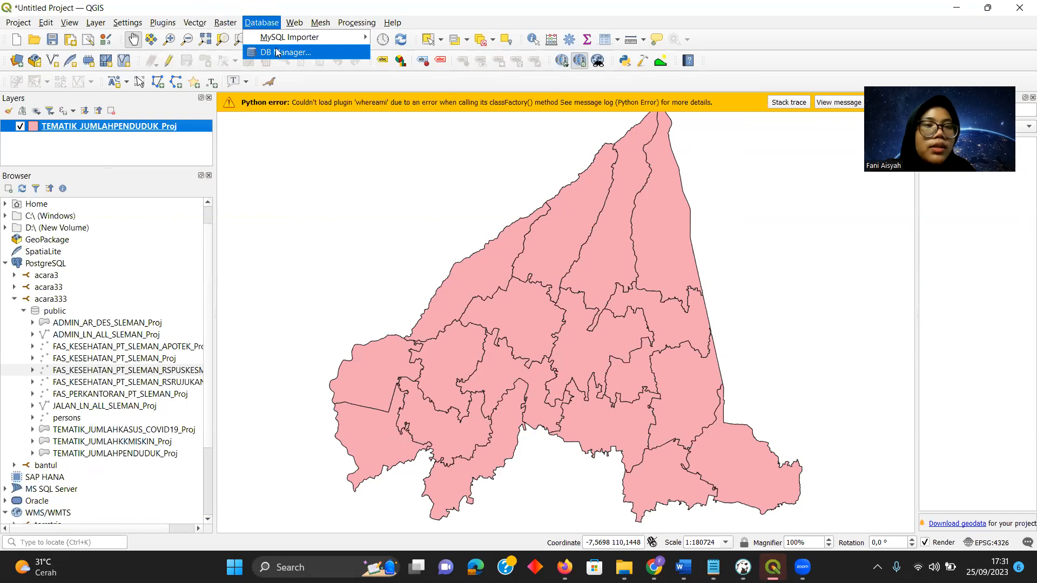
{"action": "left_click", "coordinate": [284, 52]}
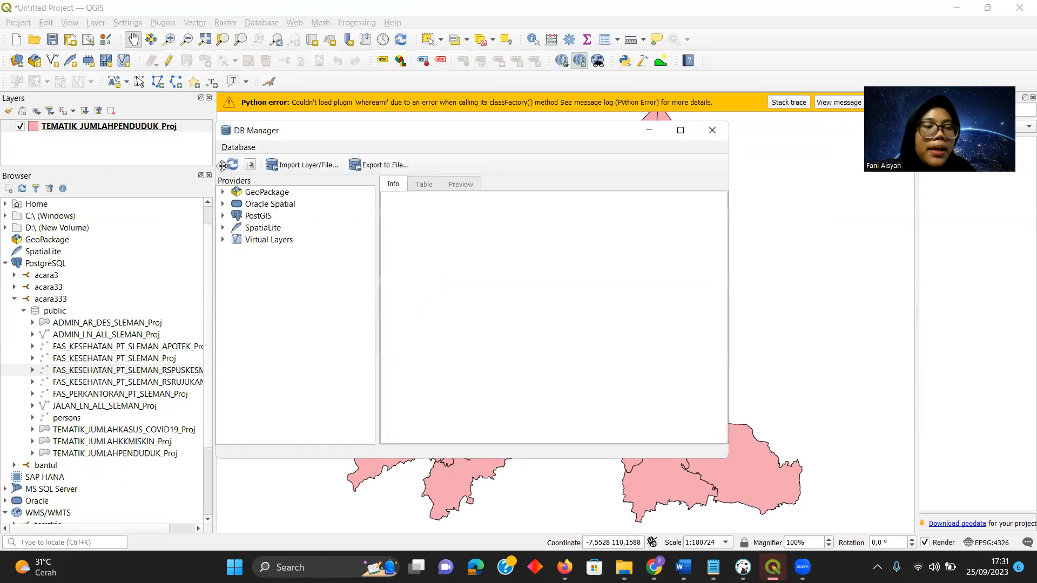
{"action": "left_click", "coordinate": [221, 216]}
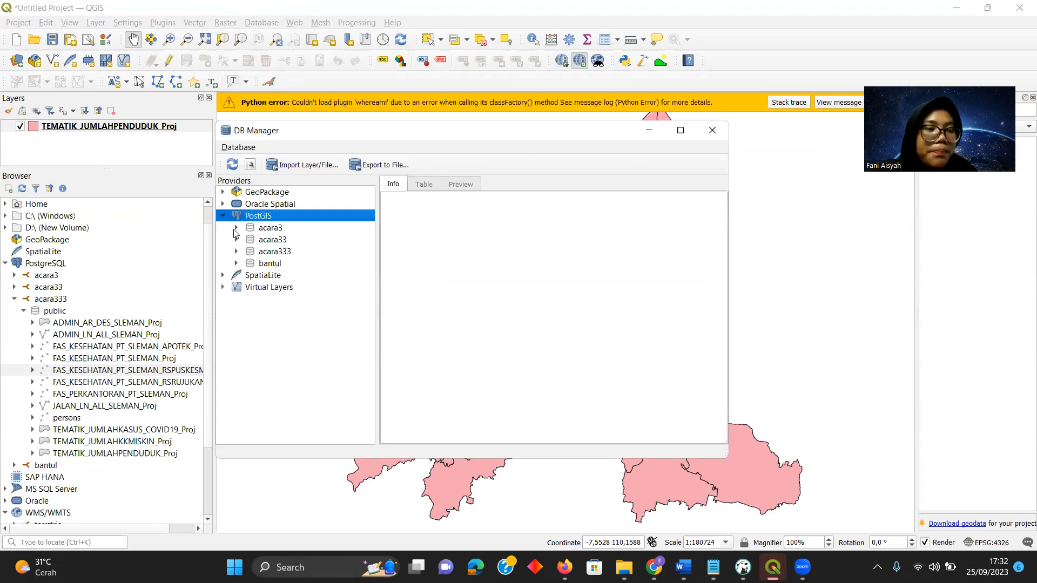
{"action": "left_click", "coordinate": [236, 227]}
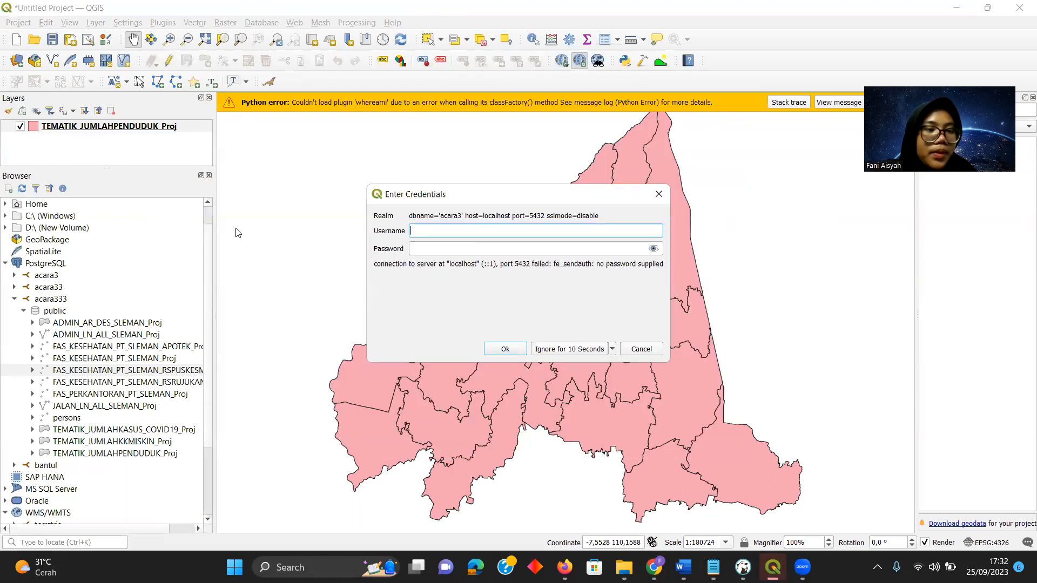
{"action": "left_click", "coordinate": [658, 194]}
{"action": "left_click", "coordinate": [615, 180]}
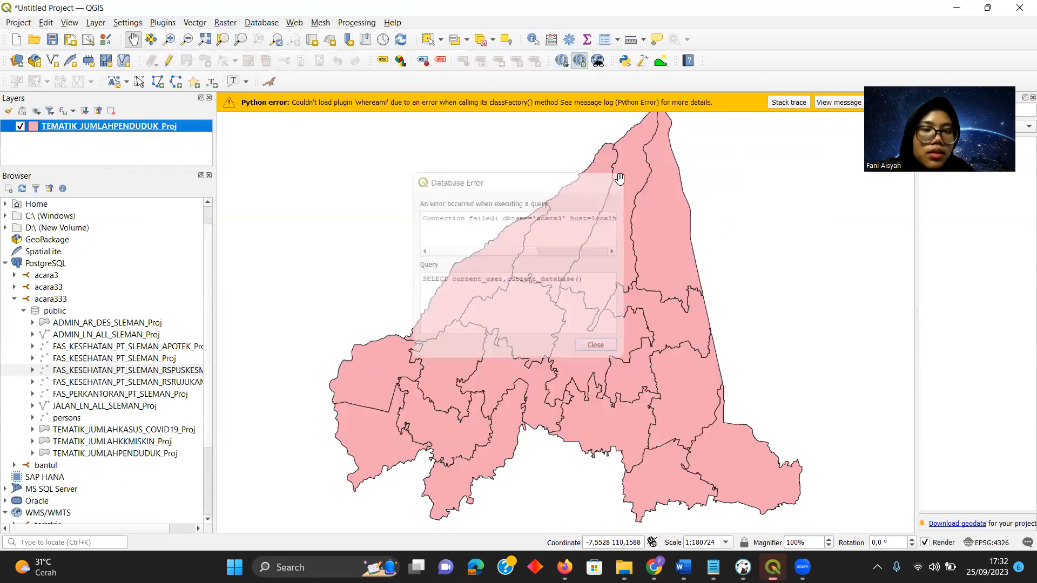
Reopen DB Manager and show the tables of the acara333 PostGIS connection's public schema
{"action": "left_click", "coordinate": [261, 22]}
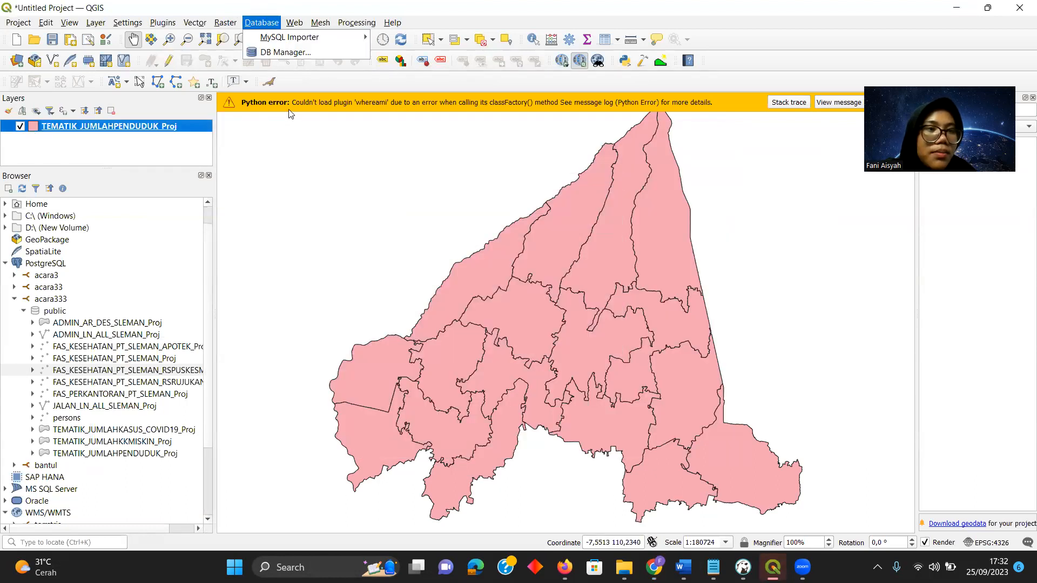
{"action": "left_click", "coordinate": [279, 63]}
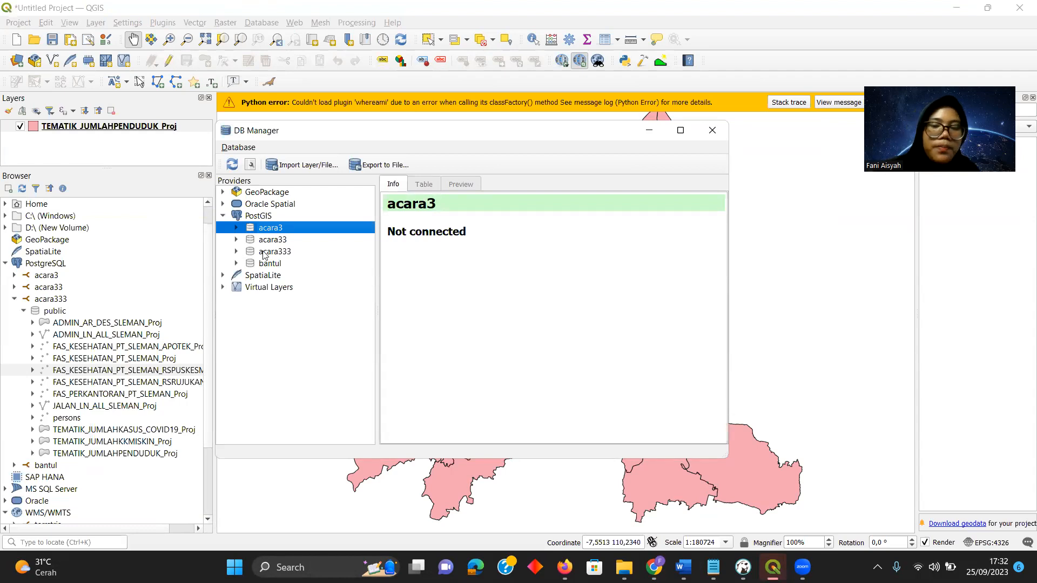
{"action": "left_click", "coordinate": [289, 263]}
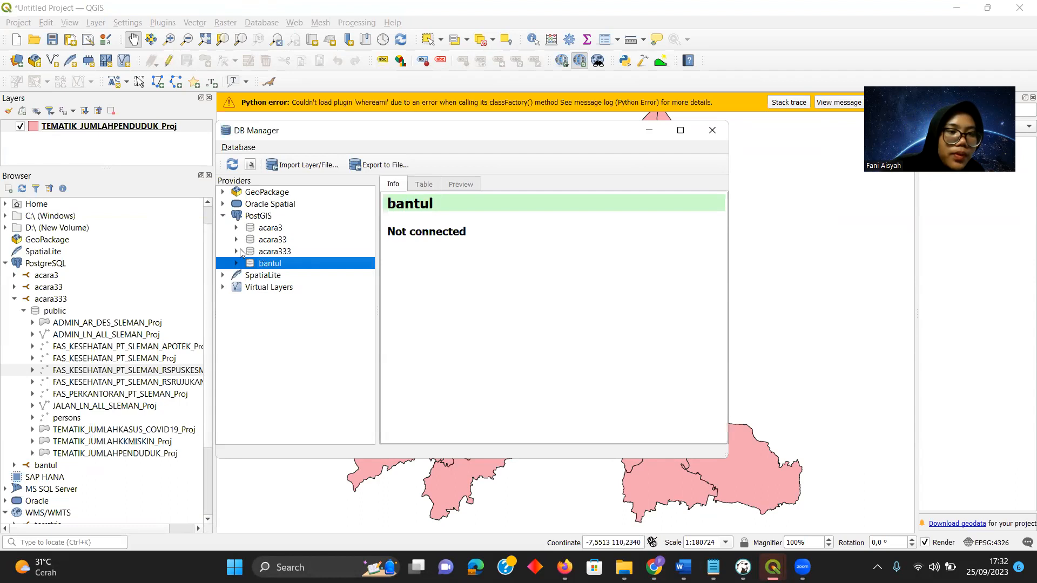
{"action": "left_click", "coordinate": [236, 253]}
{"action": "left_click", "coordinate": [256, 263]}
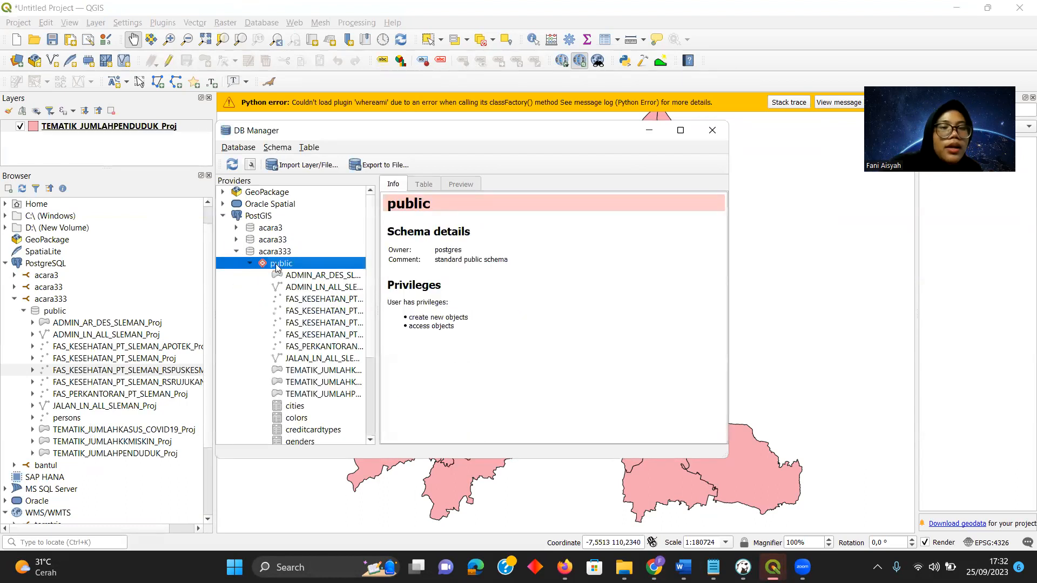
Start a vector layer import into the public schema with TEMATIK_JUMLAHPENDUDUK_Proj.shp as input
{"action": "left_click", "coordinate": [300, 167]}
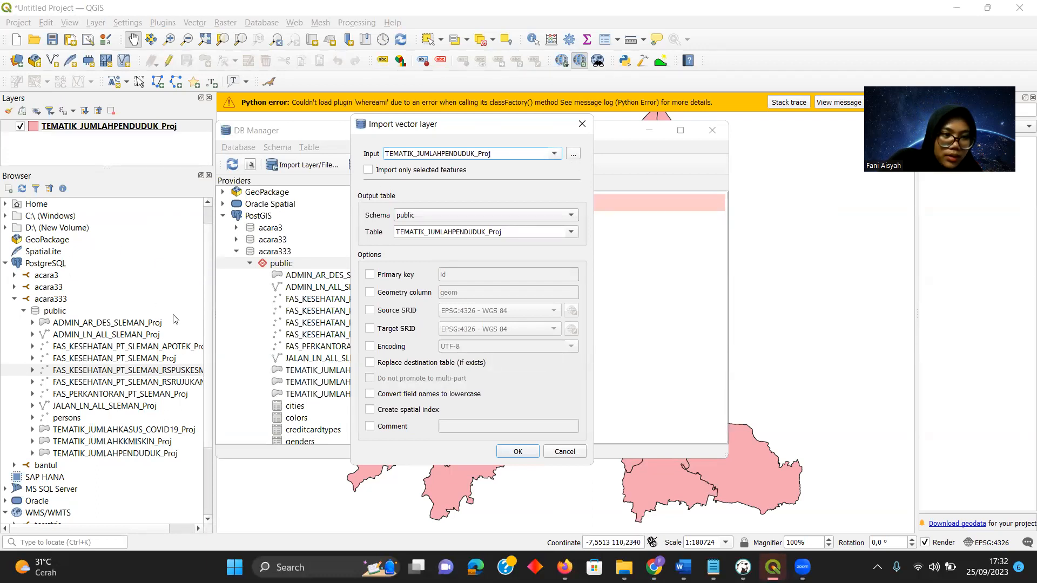
{"action": "left_click", "coordinate": [573, 154]}
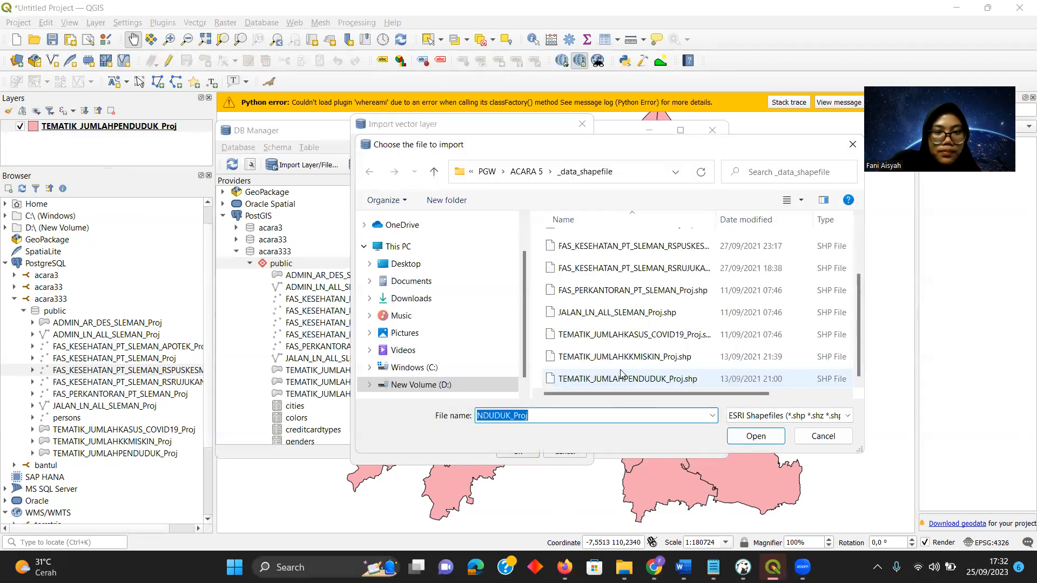
{"action": "left_click", "coordinate": [620, 376]}
{"action": "left_click", "coordinate": [755, 436]}
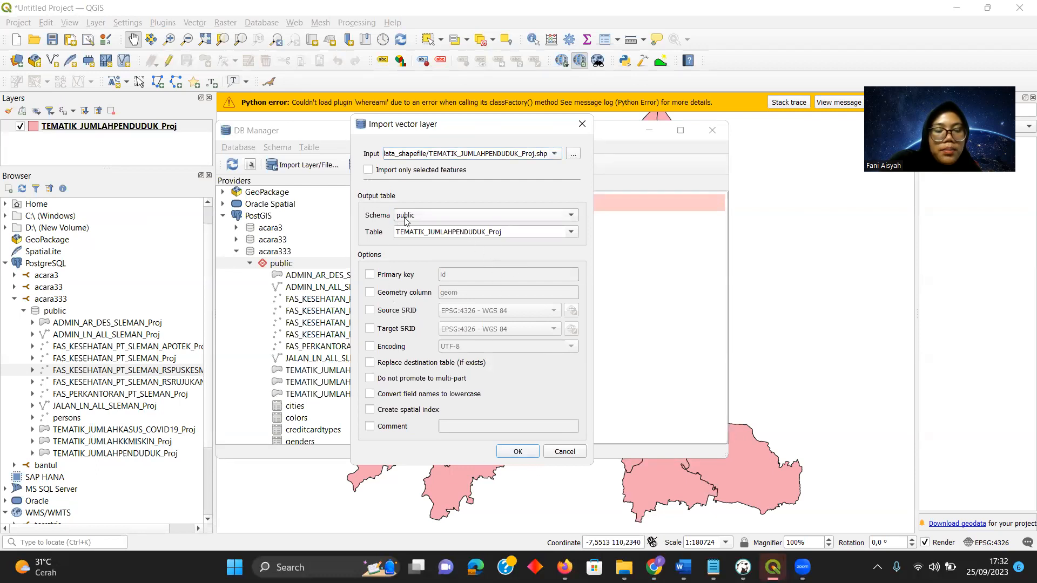
Enable the id primary key and spatial index options, and close the import dialog and DB Manager without importing
{"action": "left_click", "coordinate": [370, 274]}
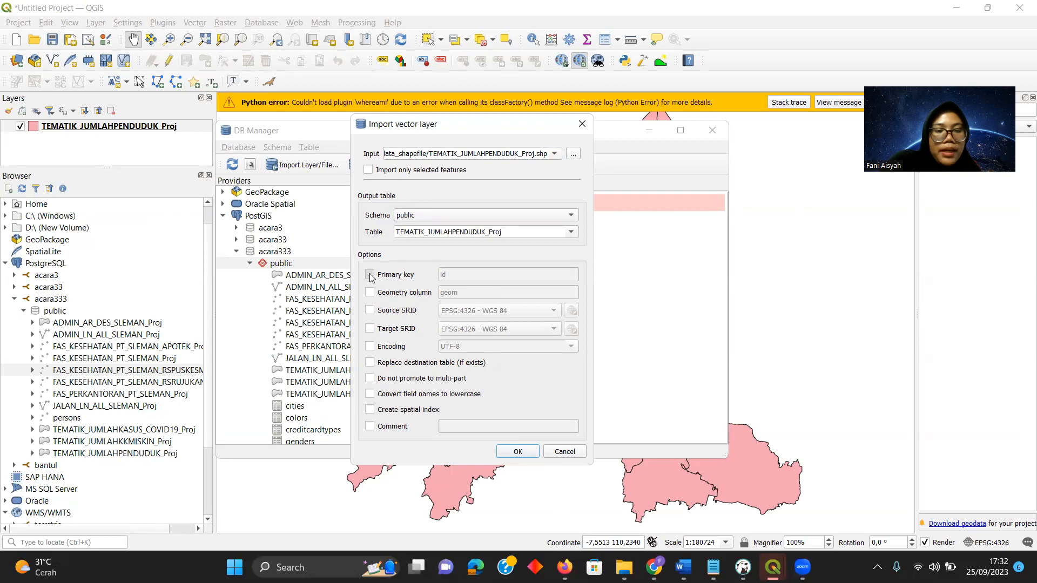
{"action": "left_click", "coordinate": [370, 409]}
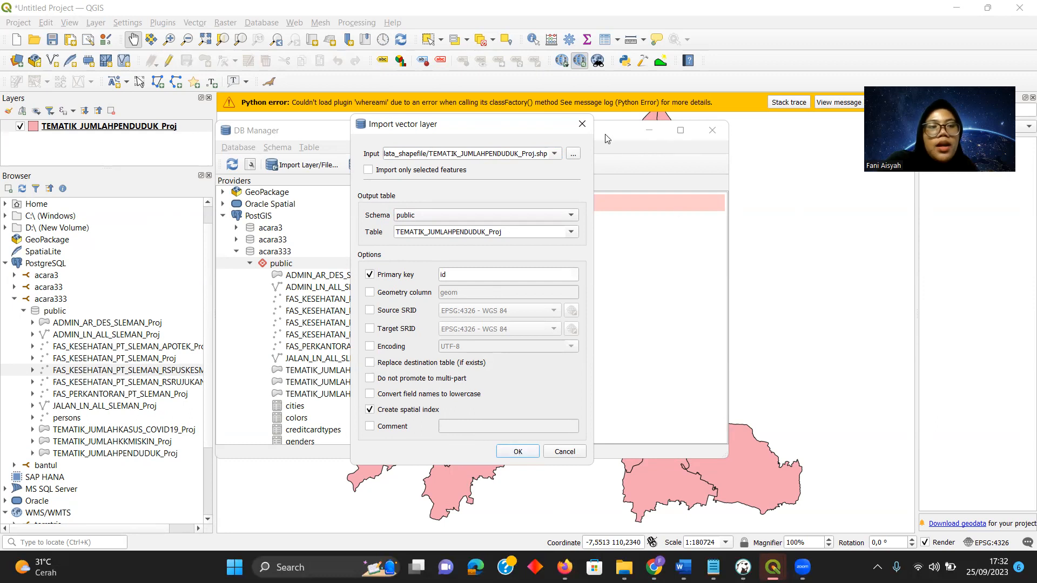
{"action": "left_click", "coordinate": [584, 132]}
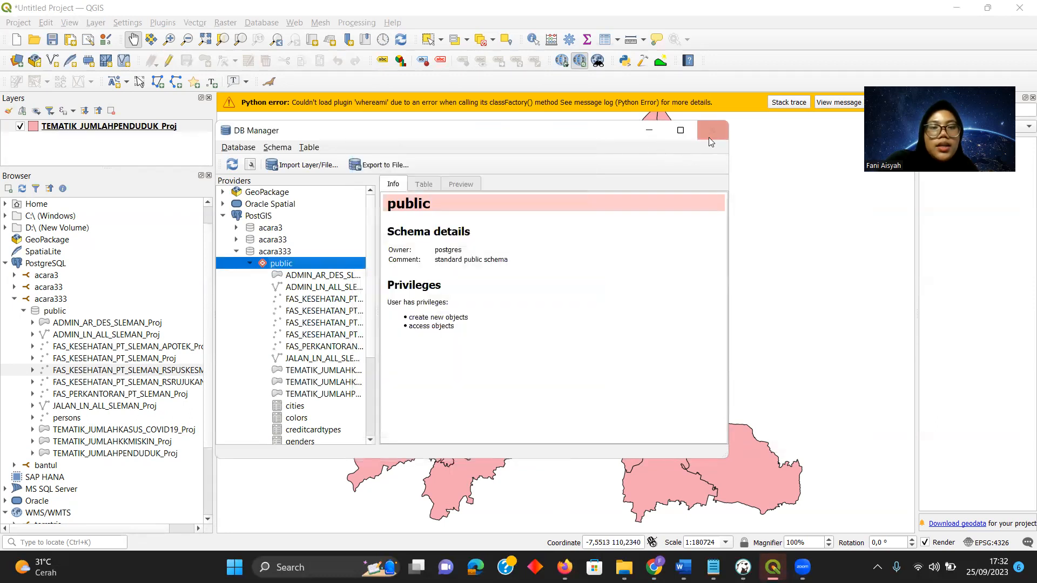
{"action": "left_click", "coordinate": [712, 130]}
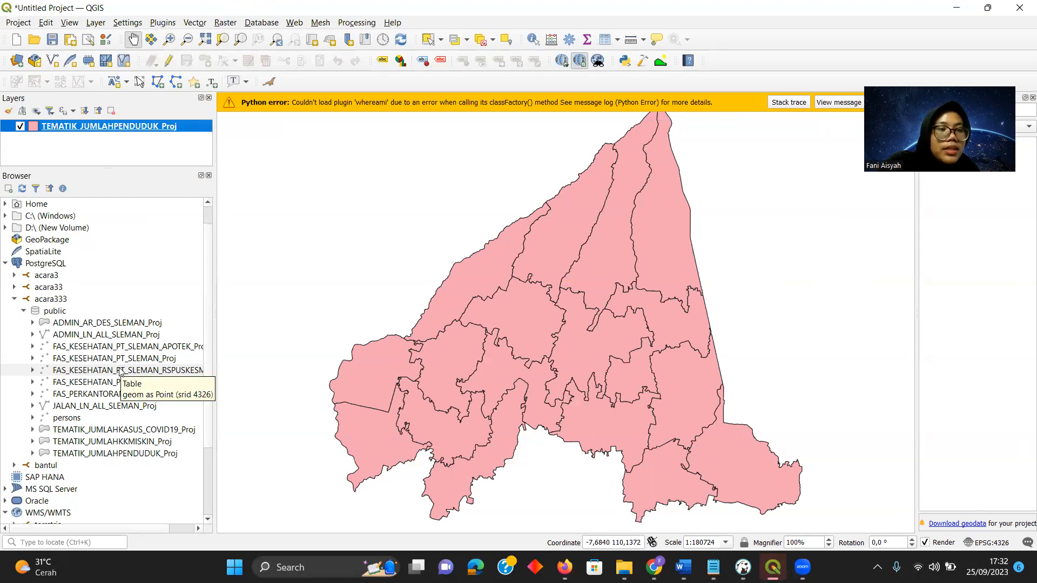
Switch to GeoServer in Chrome, start adding a new layer from diy:postgis, and review the tables available for publishing
{"action": "mouse_move", "coordinate": [680, 565]}
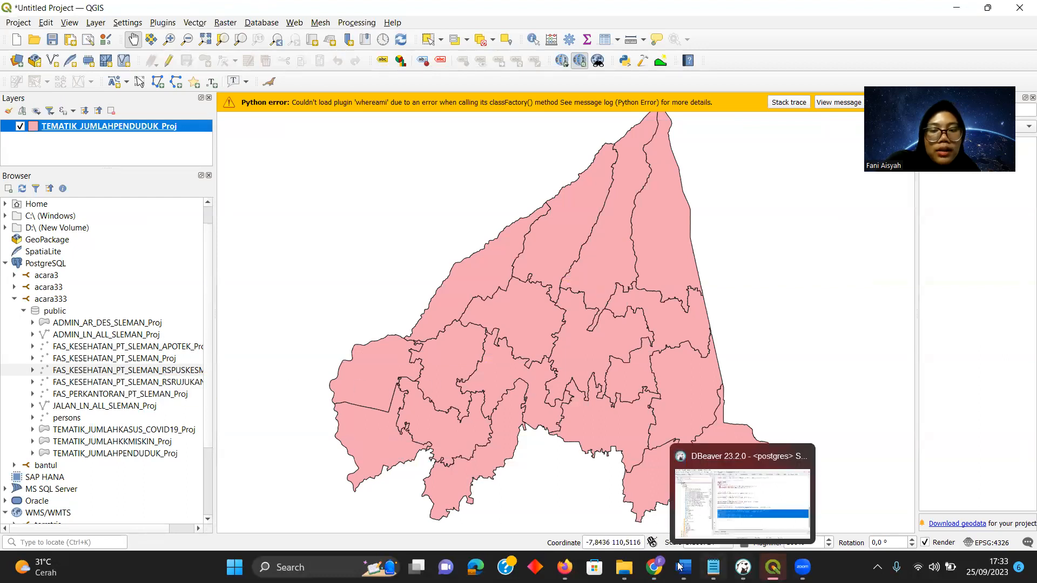
{"action": "left_click", "coordinate": [658, 537]}
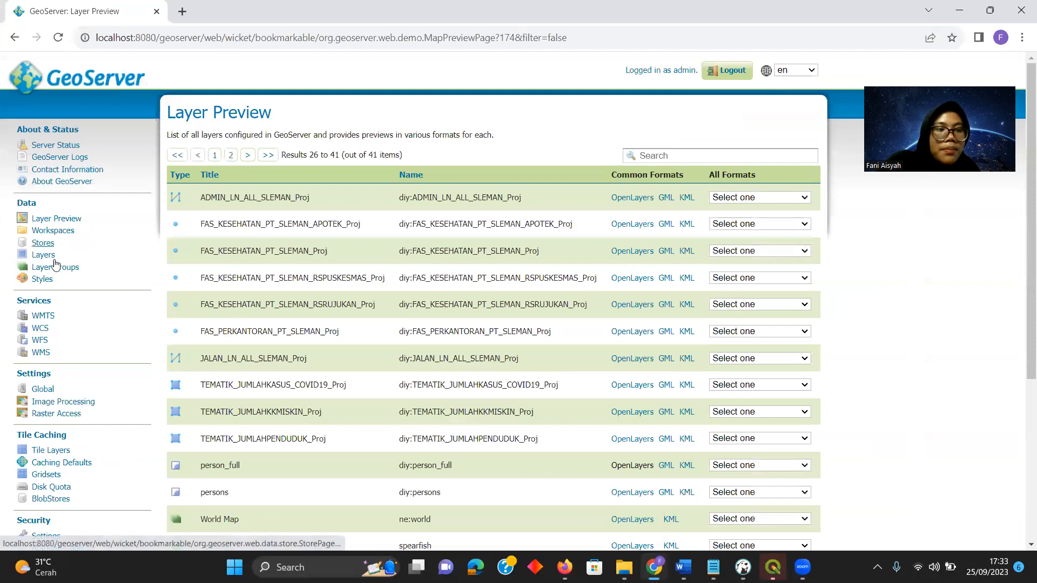
{"action": "left_click", "coordinate": [45, 256]}
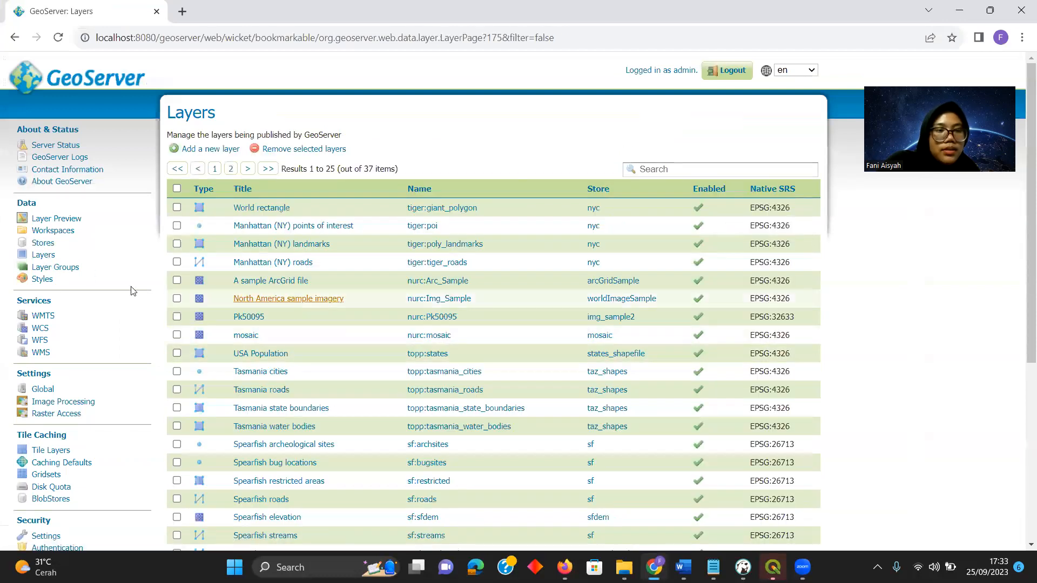
{"action": "left_click", "coordinate": [226, 150]}
{"action": "left_click", "coordinate": [243, 156]}
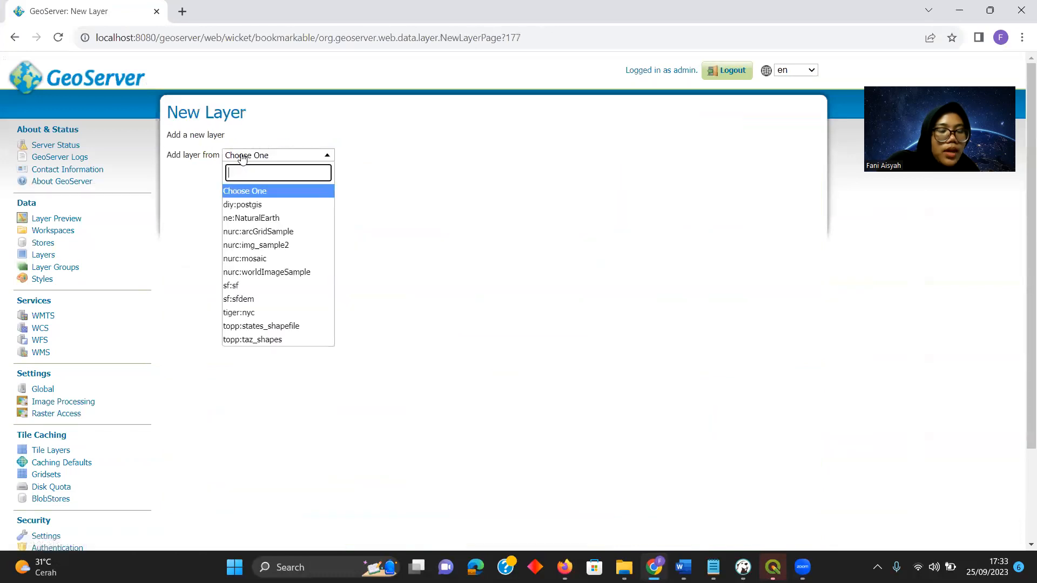
{"action": "left_click", "coordinate": [260, 205]}
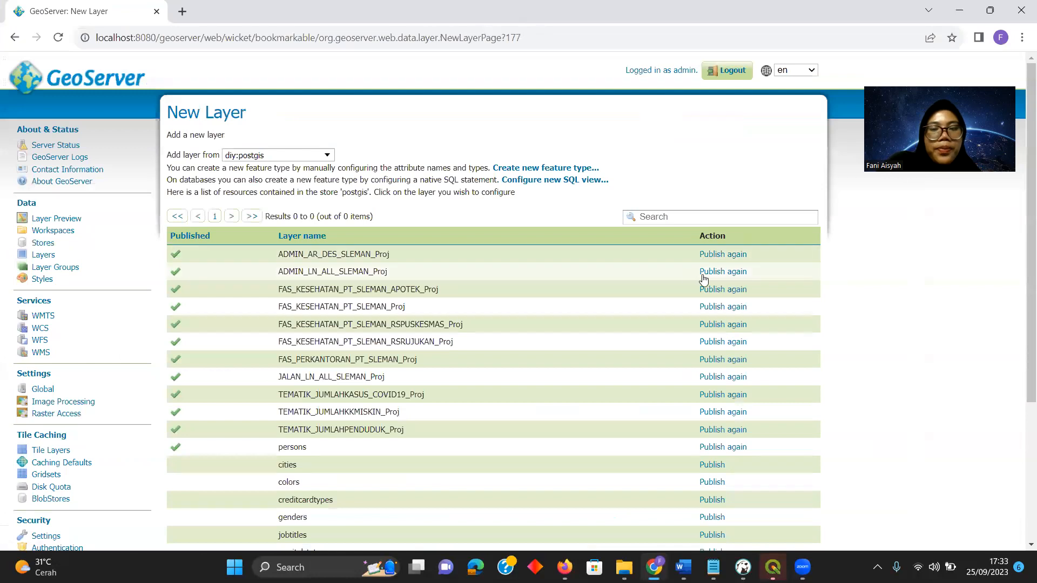
{"action": "scroll", "coordinate": [721, 259], "scroll_direction": "down", "scroll_amount": 1}
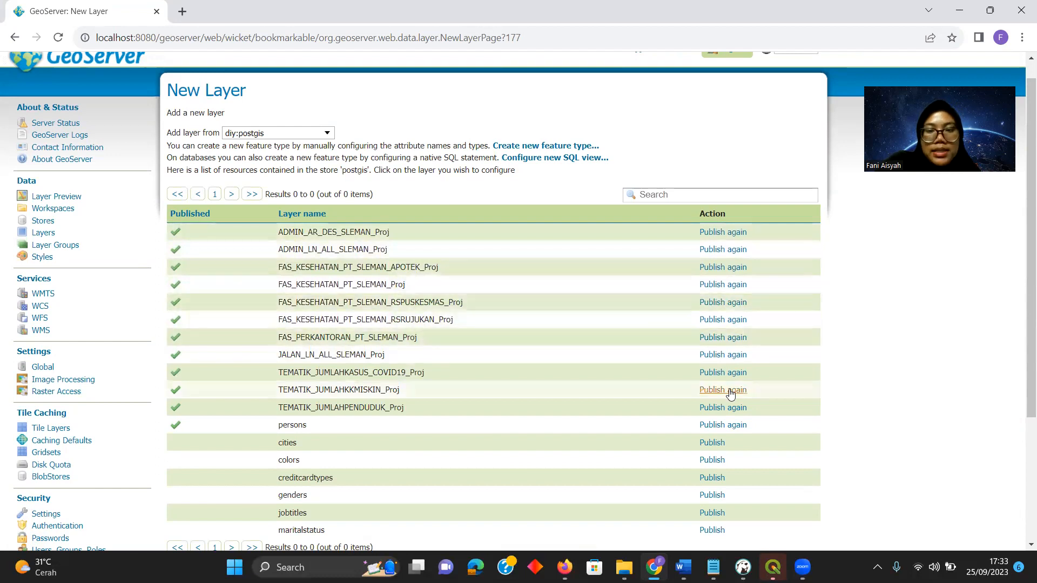
{"action": "scroll", "coordinate": [736, 393], "scroll_direction": "down", "scroll_amount": 2}
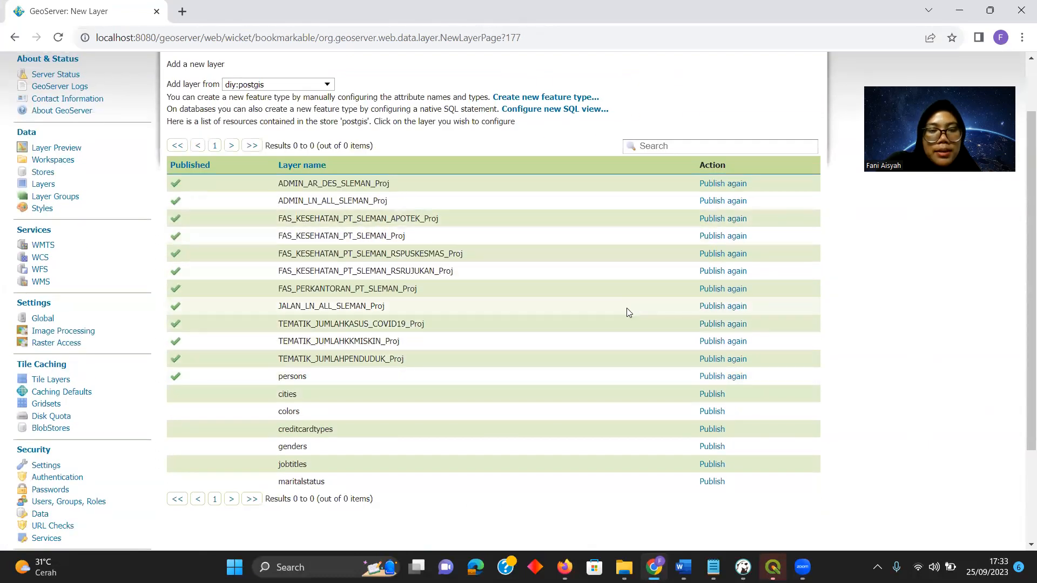
Open the published ADMIN_AR_DES_SLEMAN_Proj layer's settings and examine its declared SRS, bounding boxes and feature type attributes
{"action": "left_click", "coordinate": [43, 185]}
{"action": "scroll", "coordinate": [292, 382], "scroll_direction": "down", "scroll_amount": 5}
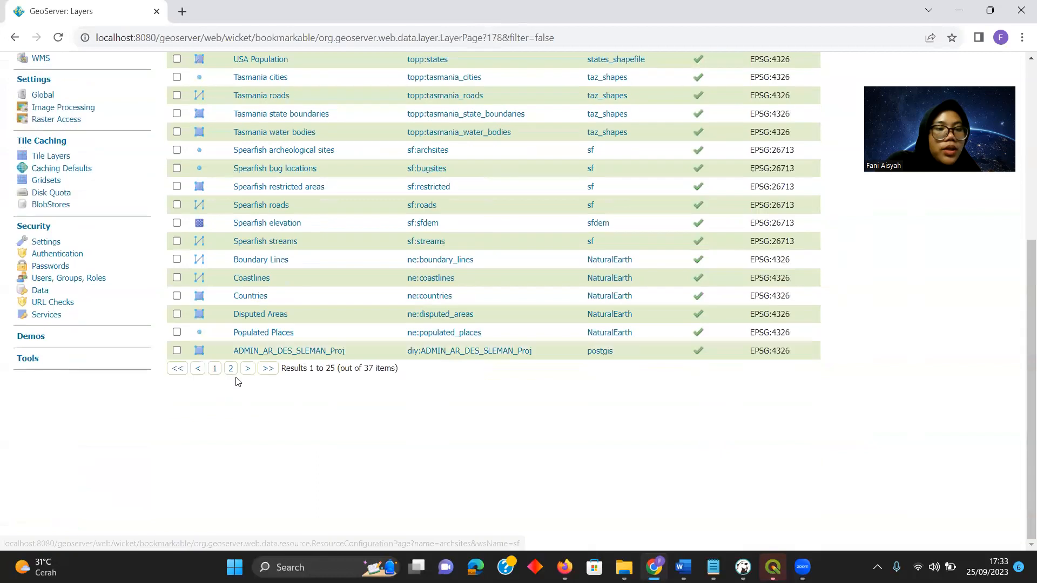
{"action": "left_click", "coordinate": [262, 351]}
{"action": "scroll", "coordinate": [237, 382], "scroll_direction": "down", "scroll_amount": 20}
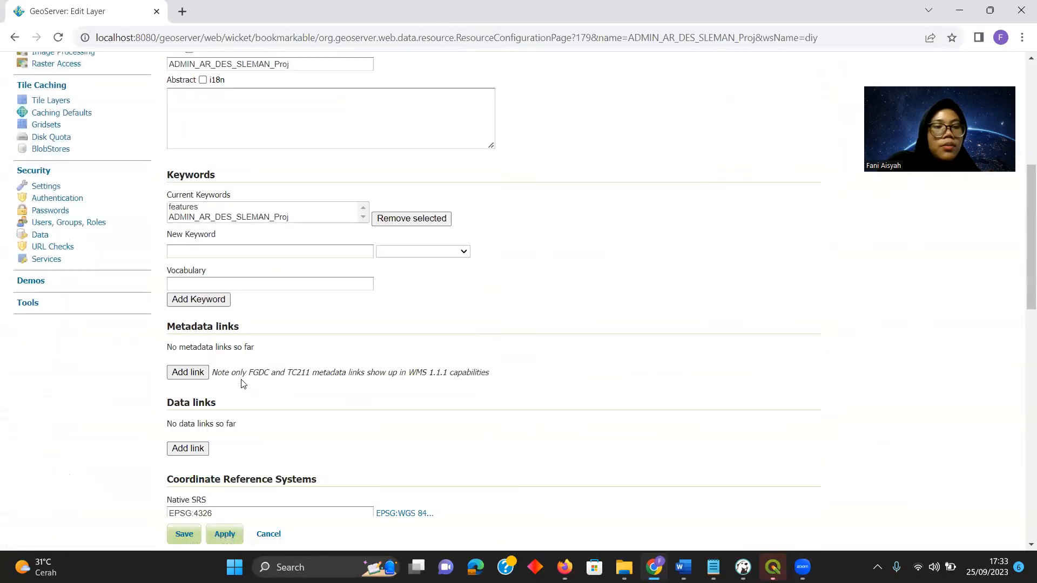
{"action": "scroll", "coordinate": [319, 338], "scroll_direction": "up", "scroll_amount": 2}
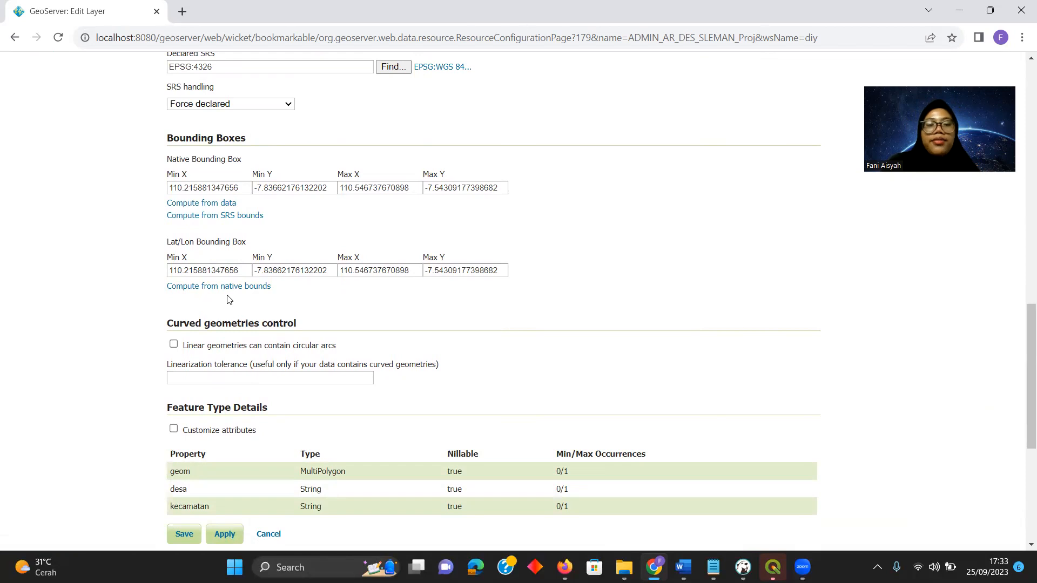
{"action": "scroll", "coordinate": [227, 302], "scroll_direction": "down", "scroll_amount": 4}
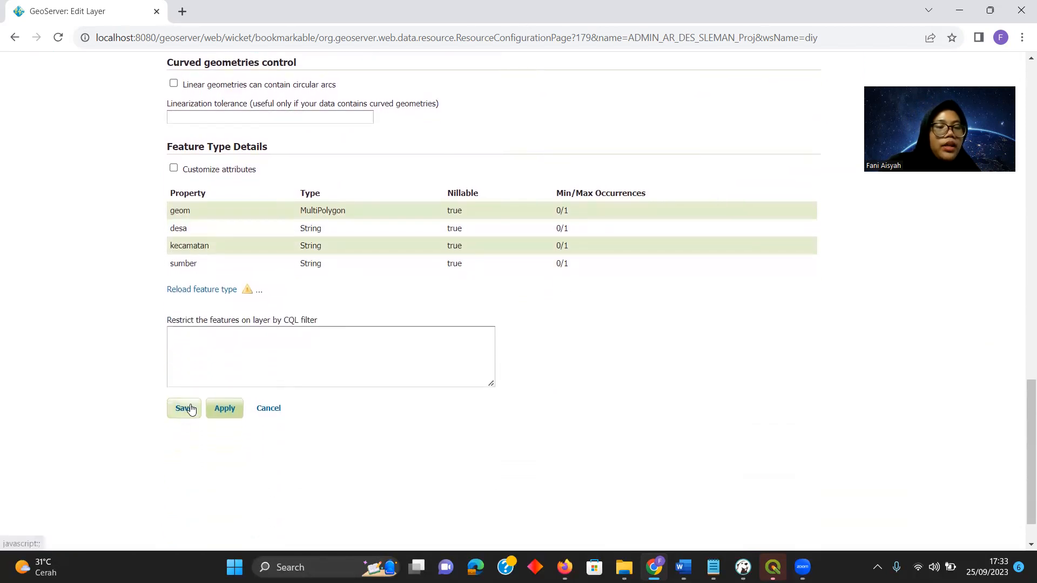
{"action": "scroll", "coordinate": [190, 409], "scroll_direction": "up", "scroll_amount": 18}
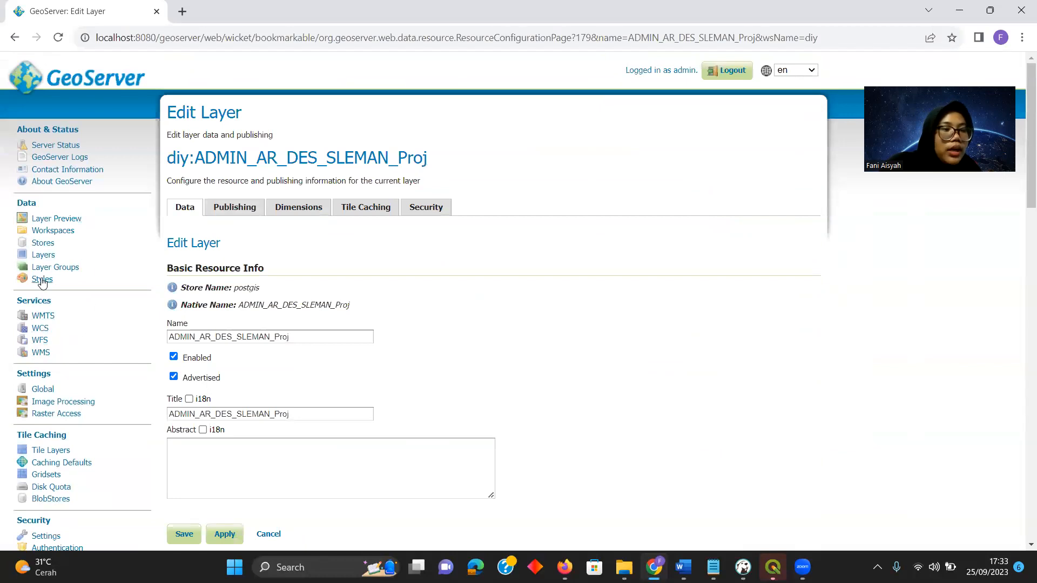
Preview the diy:ADMIN_AR_DES_SLEMAN_Proj layer as an OpenLayers map, and close the preview
{"action": "left_click", "coordinate": [43, 255]}
{"action": "left_click", "coordinate": [54, 218]}
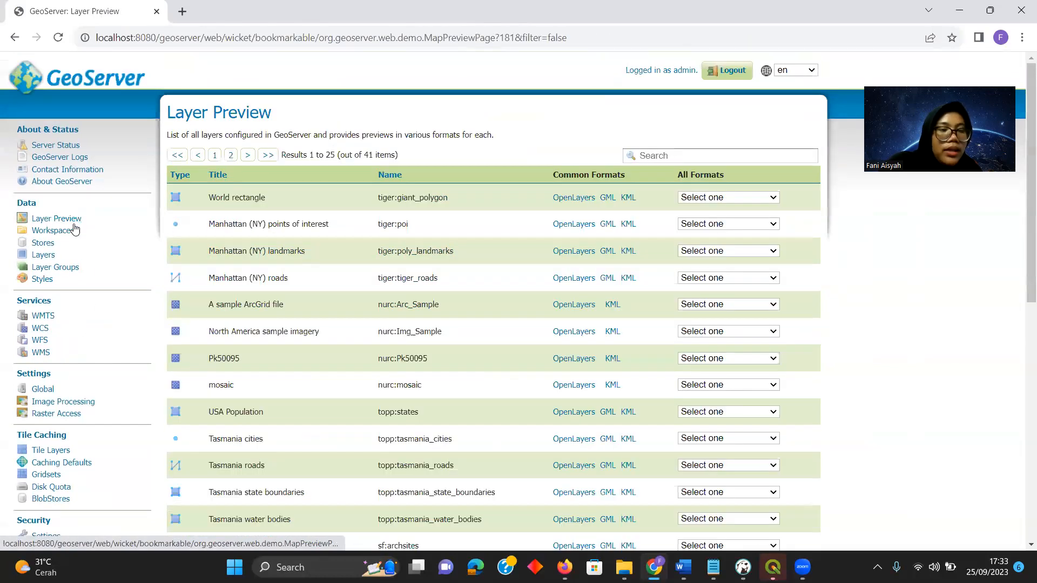
{"action": "scroll", "coordinate": [212, 326], "scroll_direction": "down", "scroll_amount": 1}
{"action": "scroll", "coordinate": [458, 371], "scroll_direction": "down", "scroll_amount": 10}
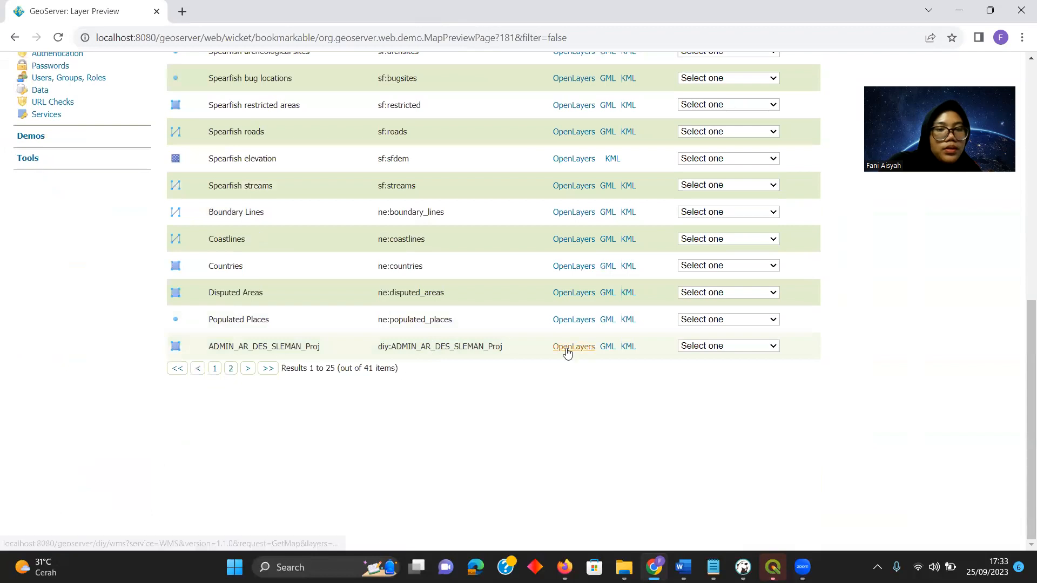
{"action": "left_click", "coordinate": [565, 350]}
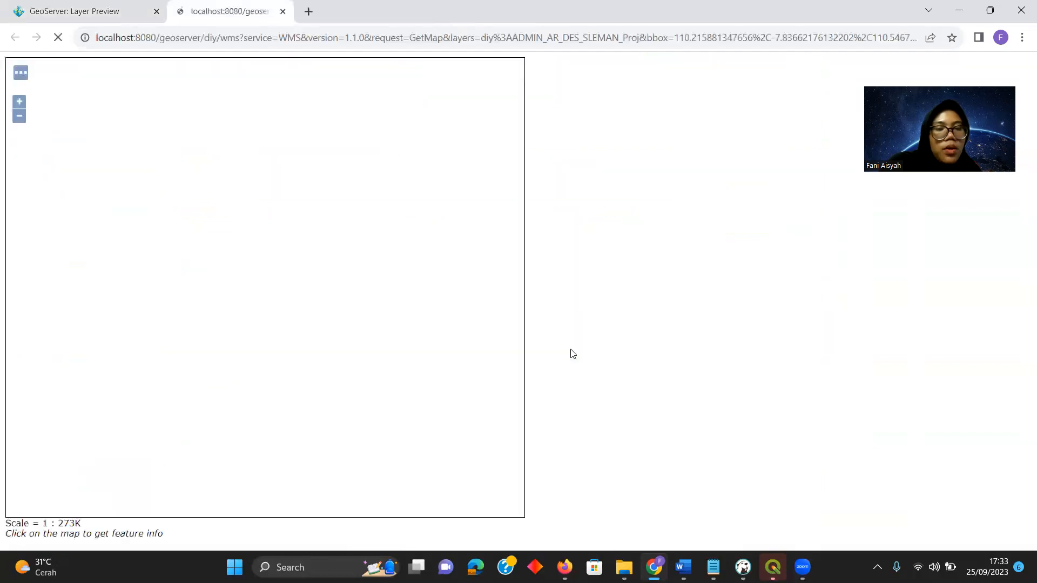
{"action": "middle_click", "coordinate": [224, 22]}
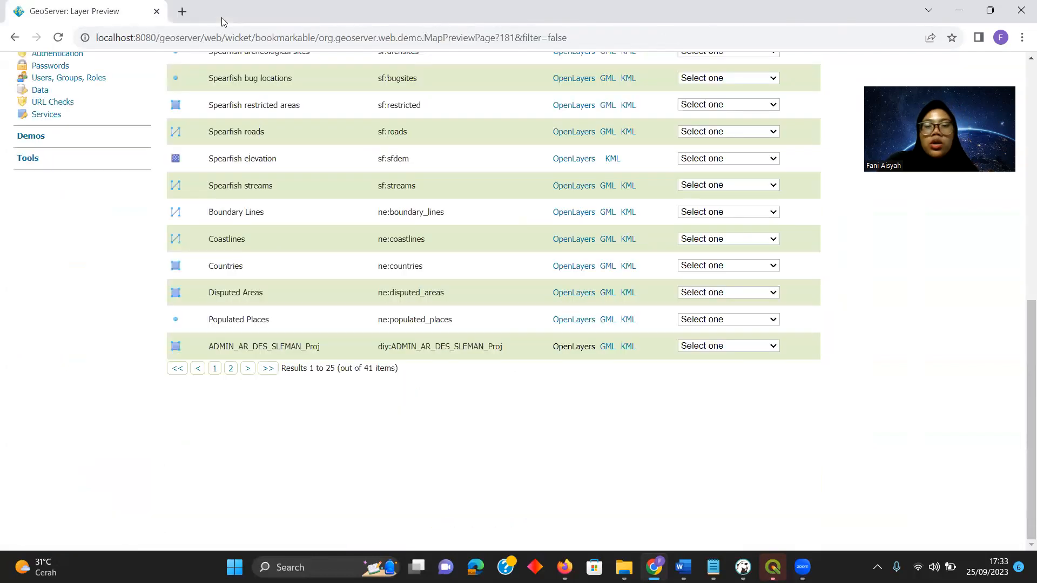
Switch to QGIS and select the FAS_KESEHATAN_PT_SLEMAN_Proj table in the acara333 connection's public schema
{"action": "mouse_move", "coordinate": [773, 566]}
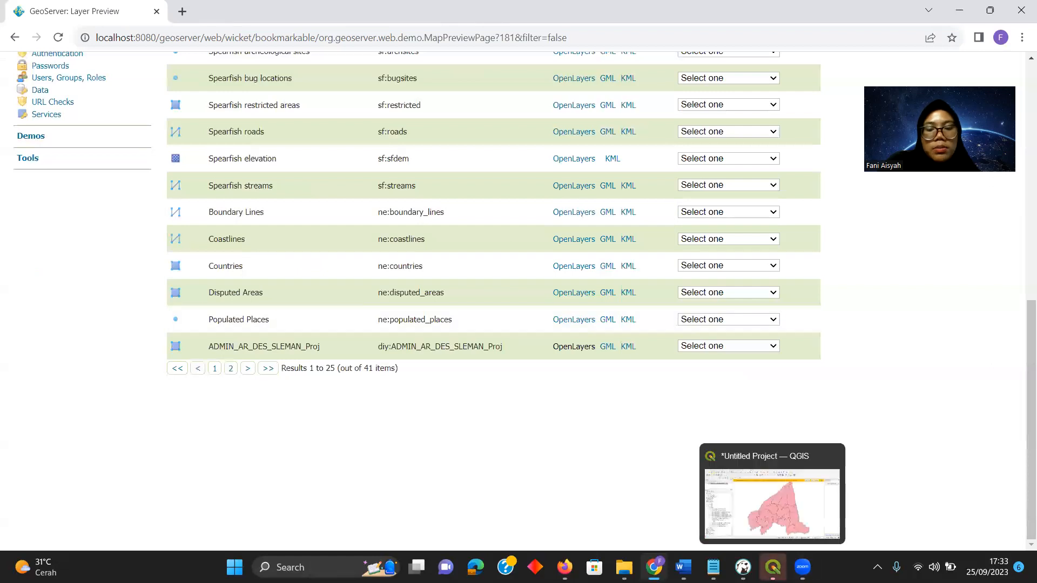
{"action": "left_click", "coordinate": [784, 524]}
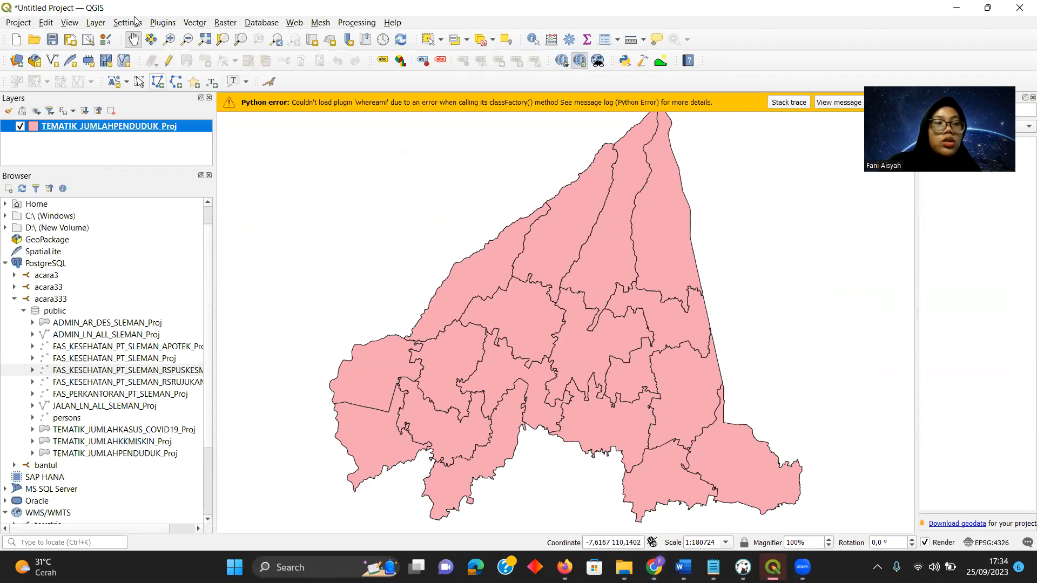
{"action": "left_click", "coordinate": [109, 358]}
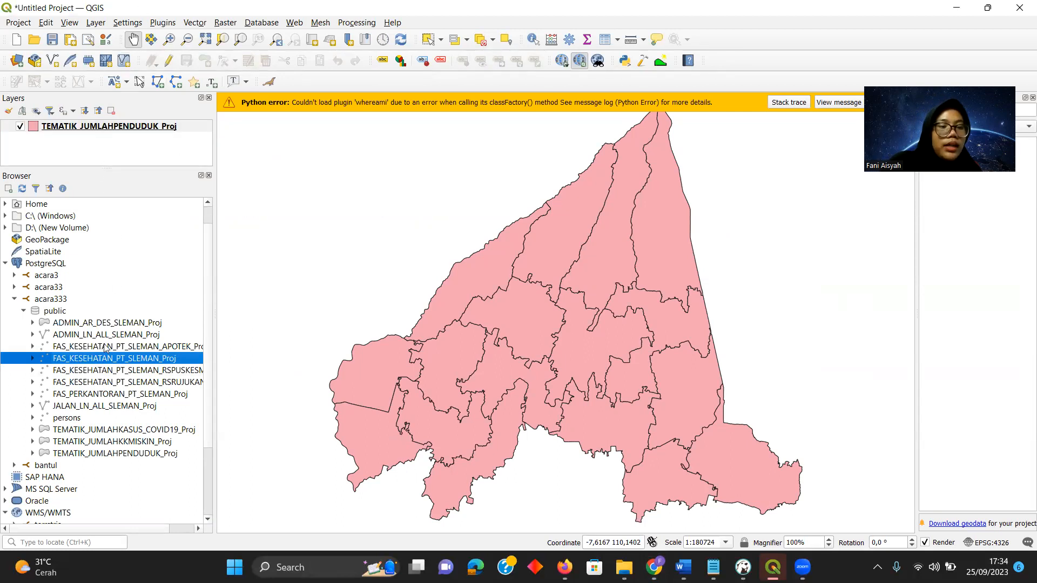
Open the TEMATIK_JUMLAHPENDUDUK_Proj layer's symbology properties and start saving its style to a file
{"action": "left_click", "coordinate": [502, 364]}
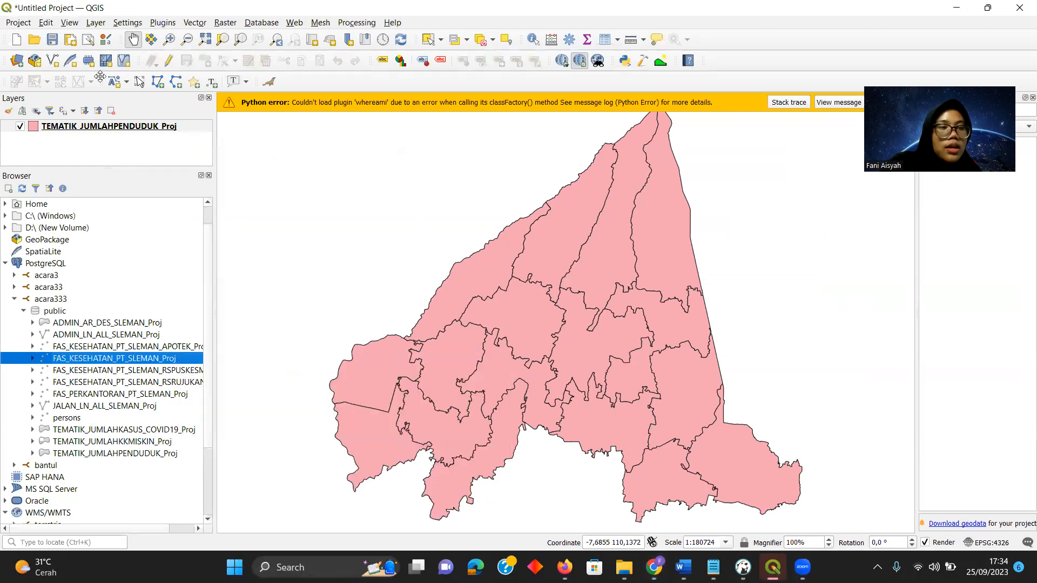
{"action": "right_click", "coordinate": [103, 125]}
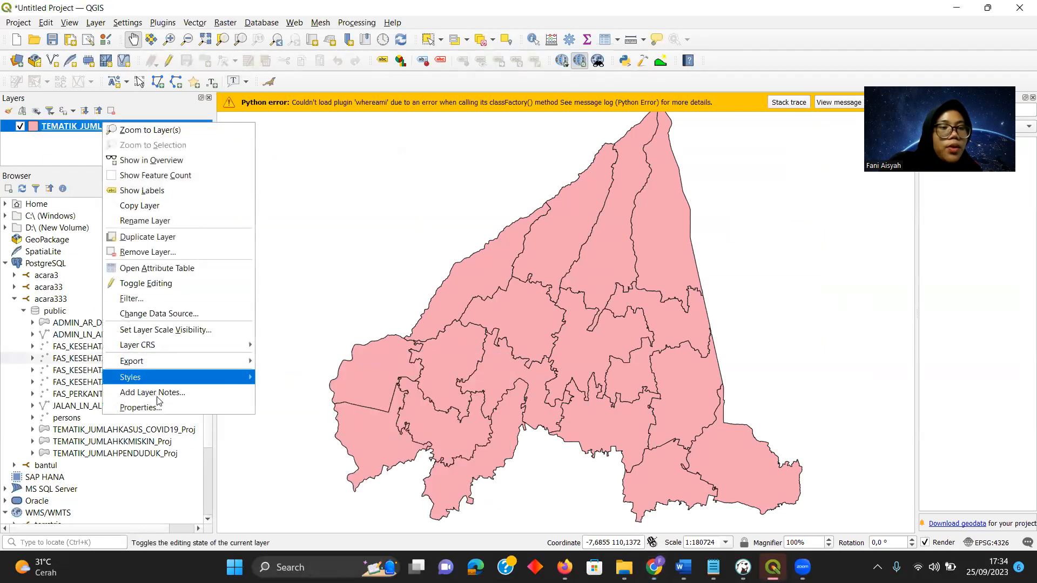
{"action": "left_click", "coordinate": [158, 407]}
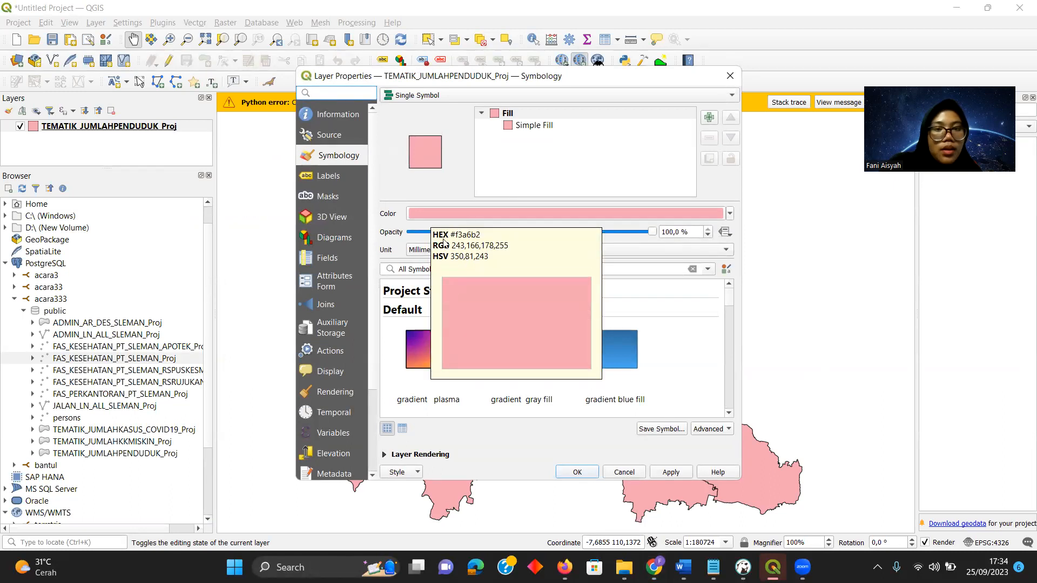
{"action": "left_click", "coordinate": [412, 474]}
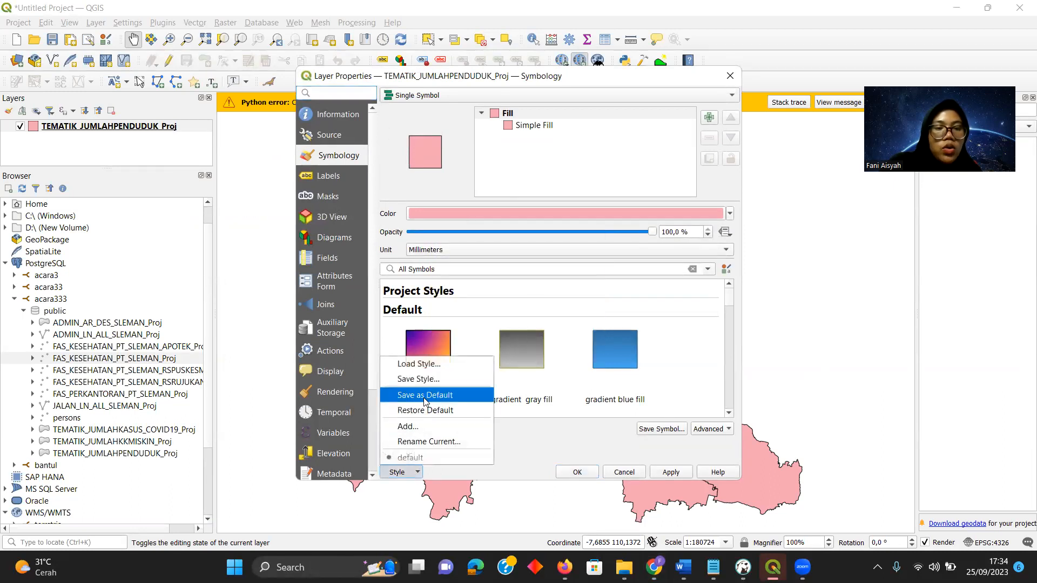
{"action": "left_click", "coordinate": [421, 379]}
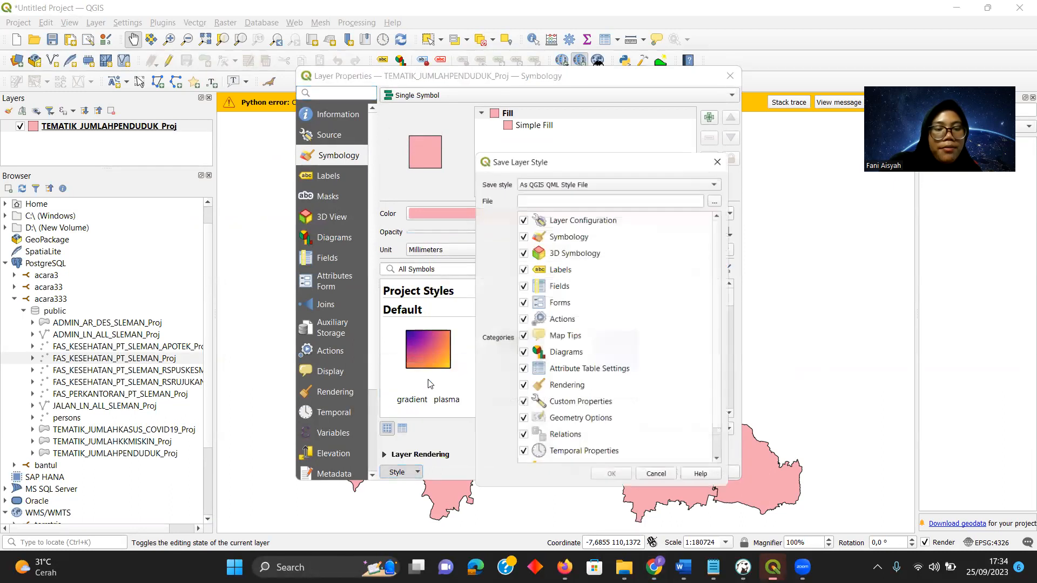
Set the style format to SLD Style File, browse the SLD destination folder, and cancel saving the style
{"action": "left_click", "coordinate": [606, 180]}
{"action": "left_click", "coordinate": [607, 192]}
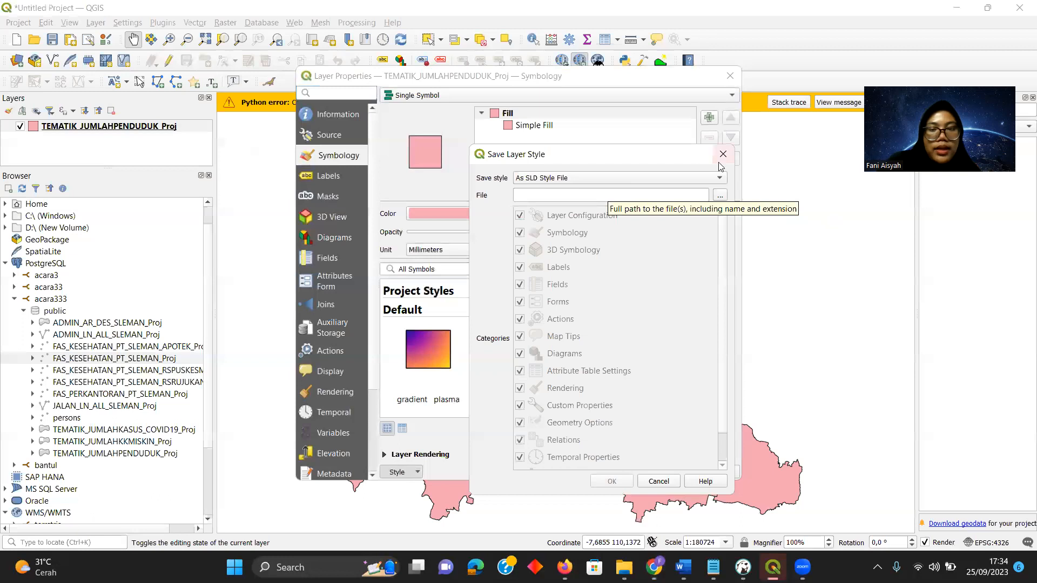
{"action": "left_click", "coordinate": [720, 197]}
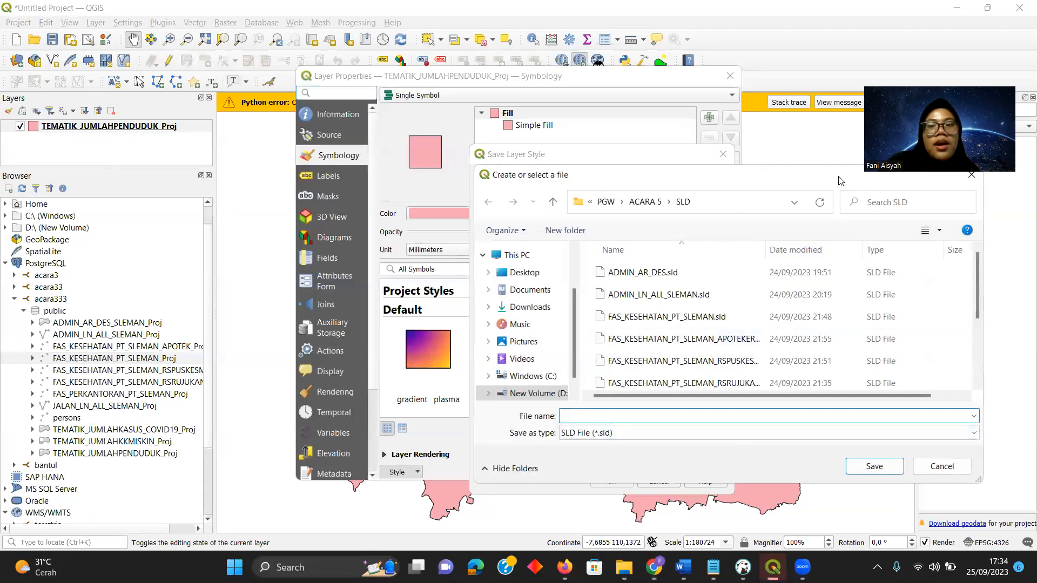
{"action": "left_click", "coordinate": [942, 466]}
{"action": "left_click", "coordinate": [658, 481]}
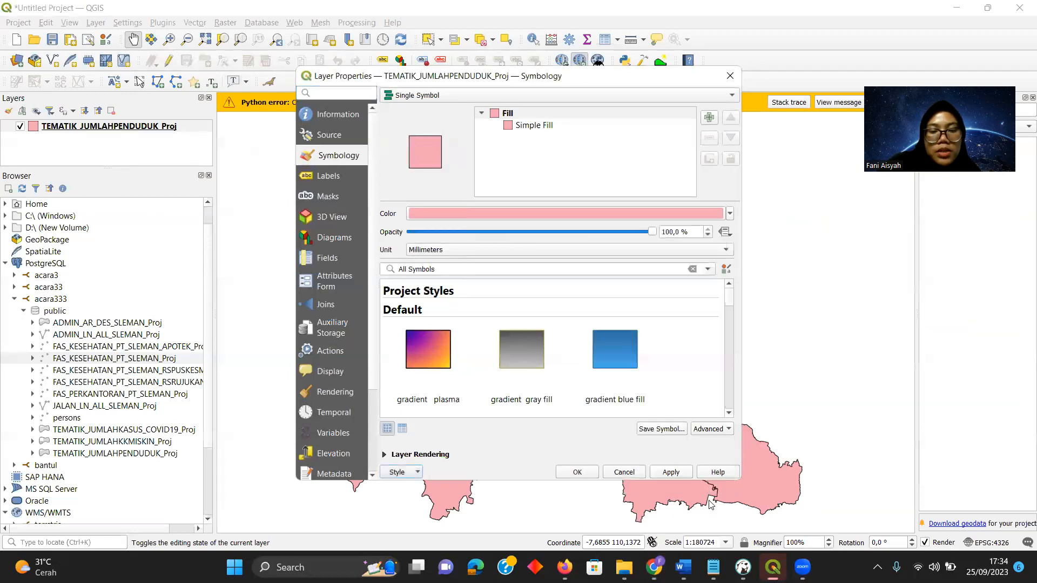
Switch to GeoServer in Chrome and review the list of published styles
{"action": "left_click", "coordinate": [653, 567]}
{"action": "scroll", "coordinate": [6, 459], "scroll_direction": "up", "scroll_amount": 9}
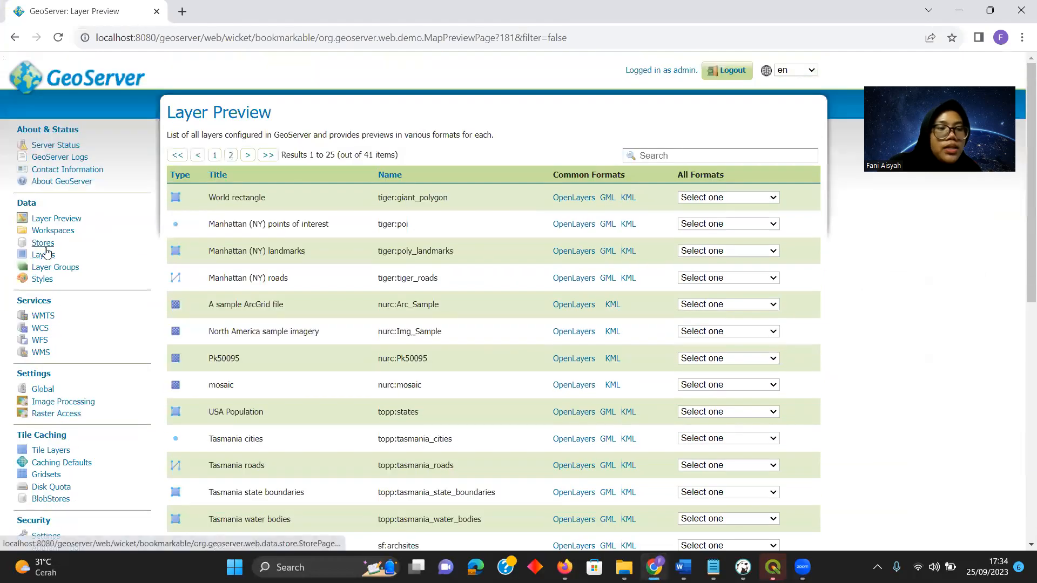
{"action": "left_click", "coordinate": [52, 281]}
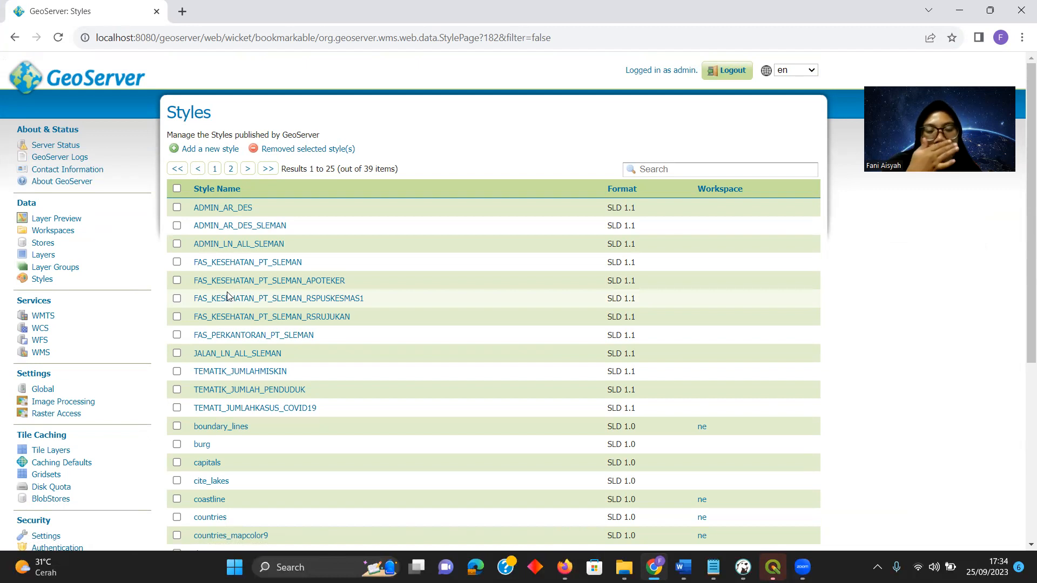
{"action": "scroll", "coordinate": [226, 294], "scroll_direction": "down", "scroll_amount": 4}
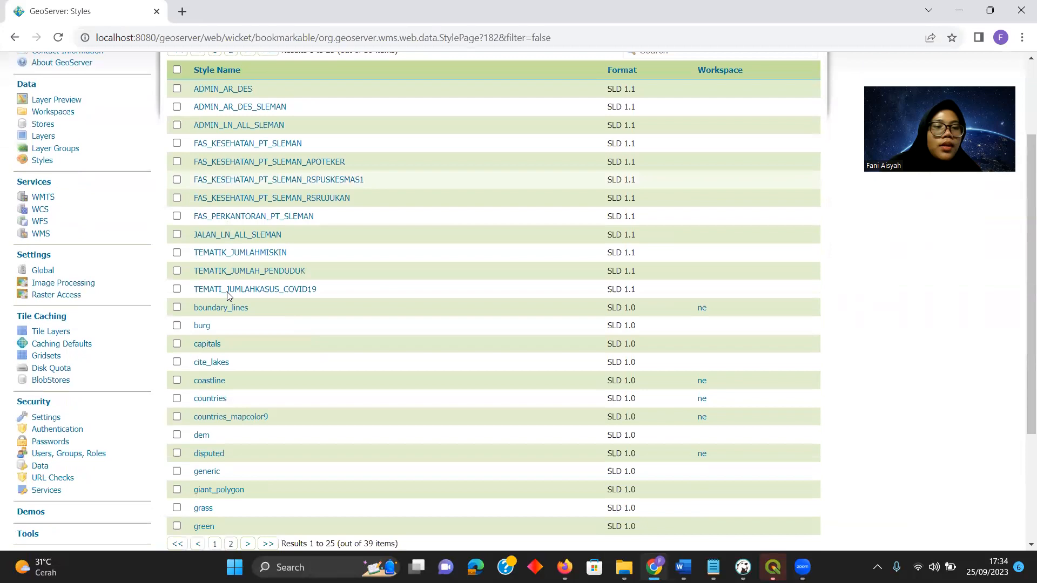
{"action": "scroll", "coordinate": [226, 294], "scroll_direction": "up", "scroll_amount": 4}
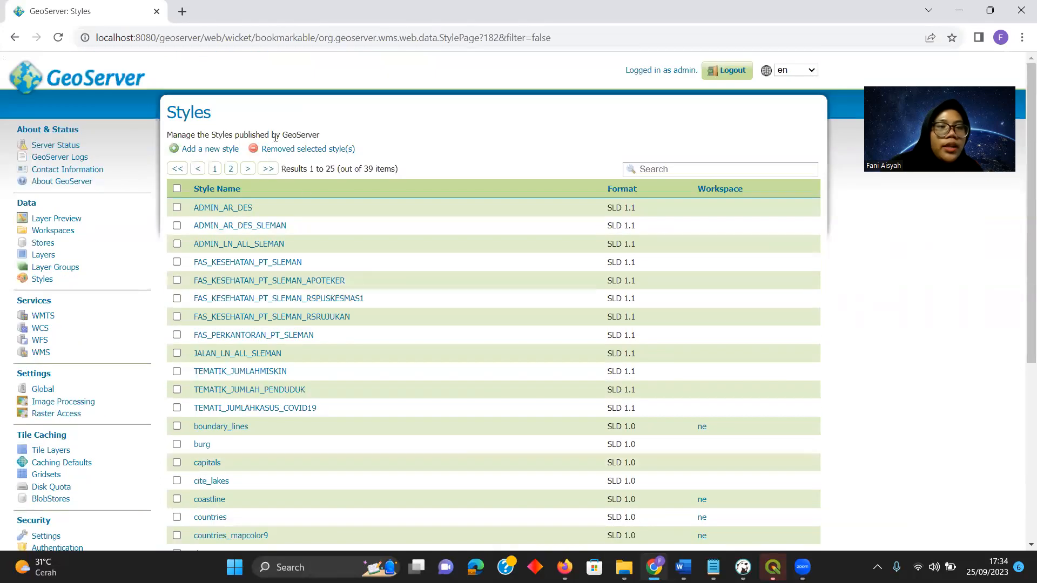
Start a new style and upload the FAS_KESEHATAN_PT_SLEMAN_APOTEKER SLD file into its editor
{"action": "left_click", "coordinate": [205, 149]}
{"action": "scroll", "coordinate": [240, 311], "scroll_direction": "down", "scroll_amount": 5}
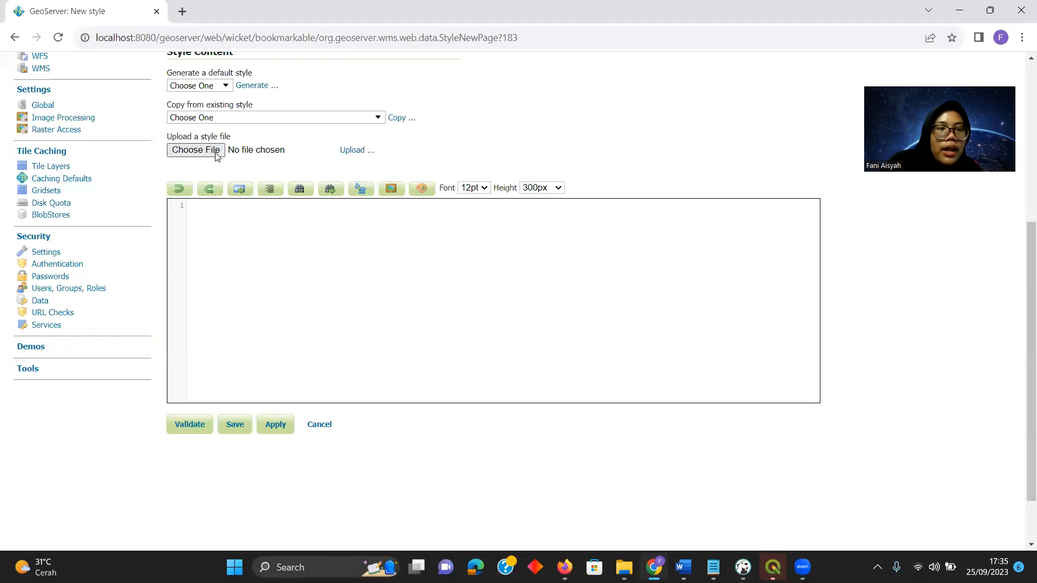
{"action": "left_click", "coordinate": [196, 150]}
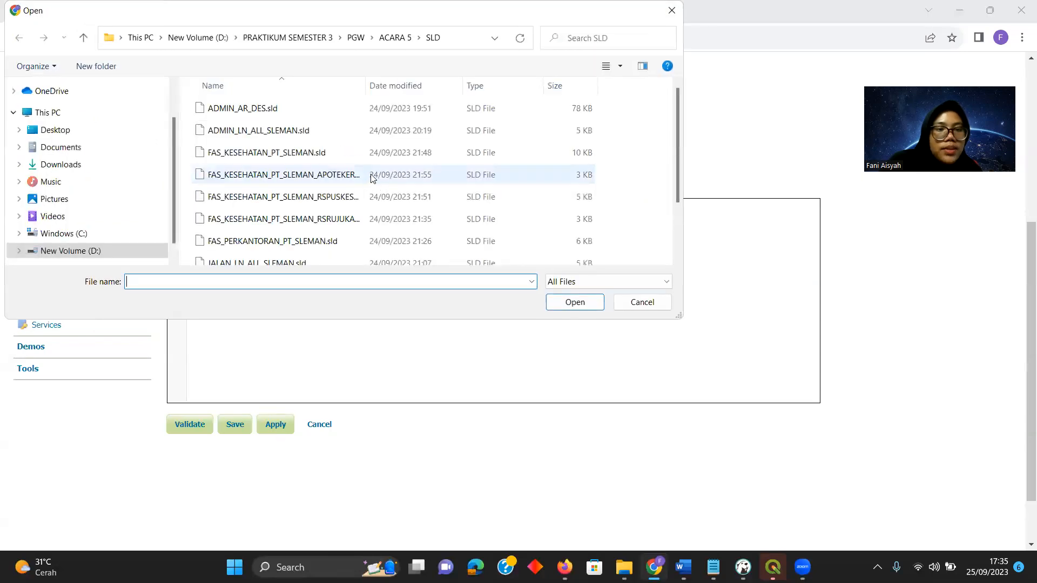
{"action": "left_click", "coordinate": [371, 179]}
{"action": "left_click", "coordinate": [578, 302]}
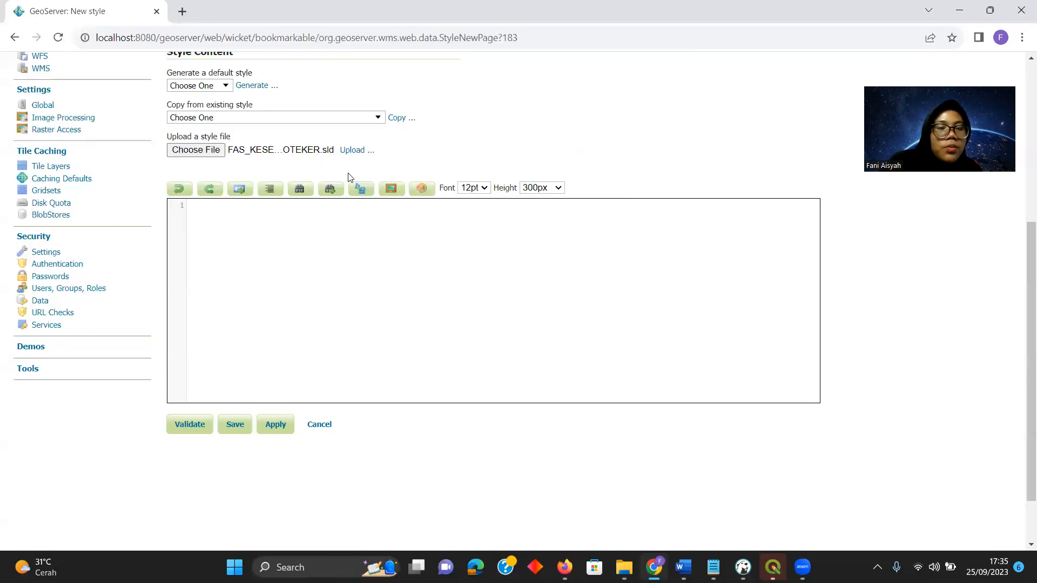
{"action": "scroll", "coordinate": [352, 206], "scroll_direction": "up", "scroll_amount": 2}
{"action": "left_click", "coordinate": [351, 231]}
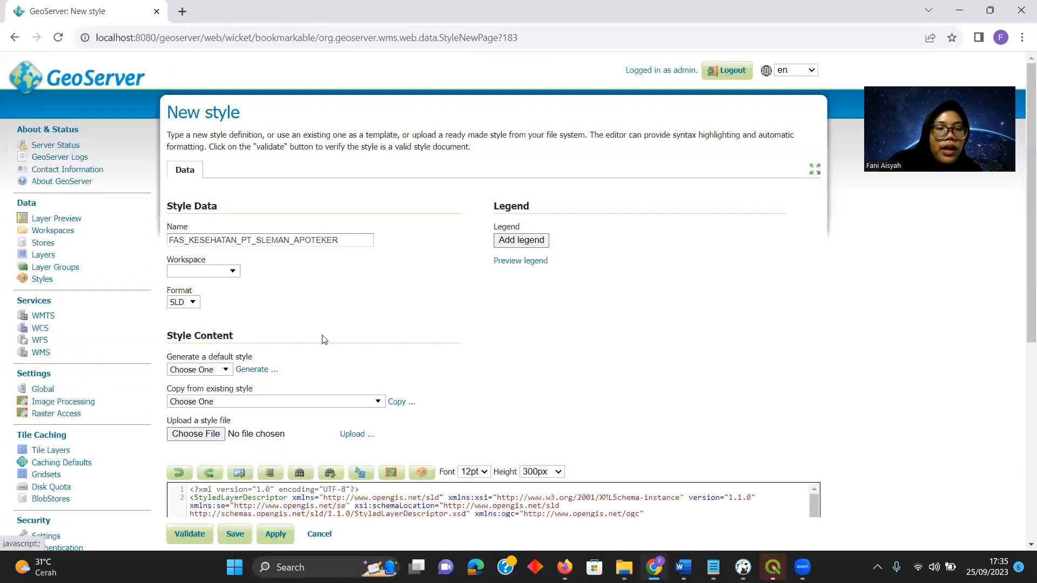
Try to upload a style file again over the editor contents, and review the SLD code
{"action": "scroll", "coordinate": [324, 345], "scroll_direction": "down", "scroll_amount": 5}
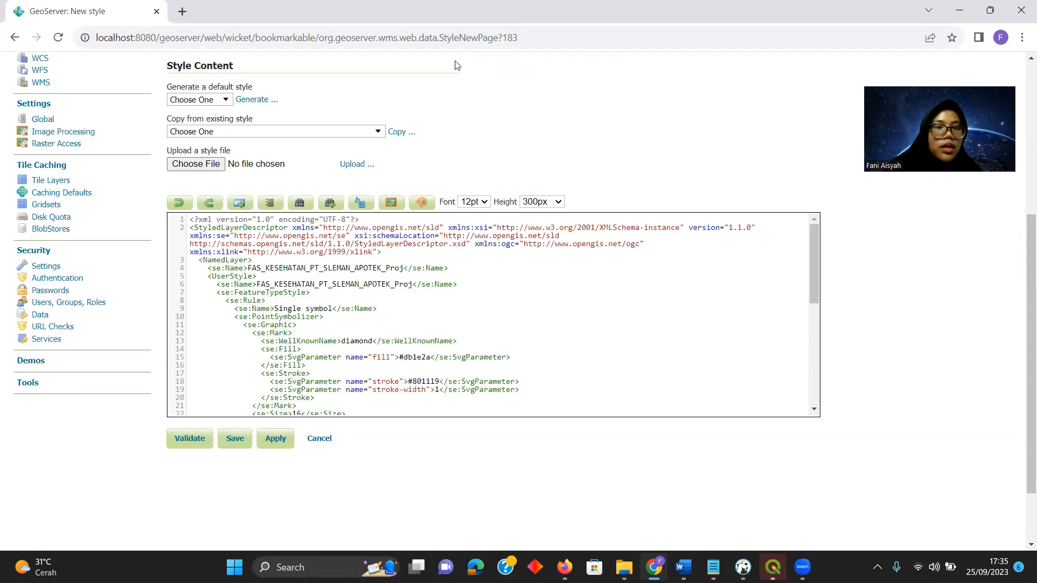
{"action": "left_click", "coordinate": [352, 164]}
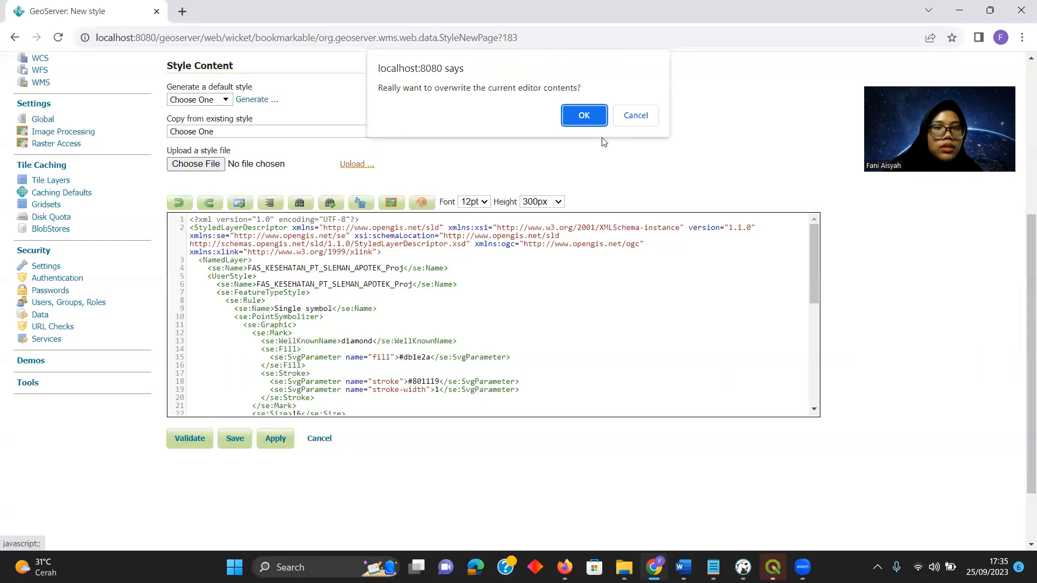
{"action": "left_click", "coordinate": [588, 114]}
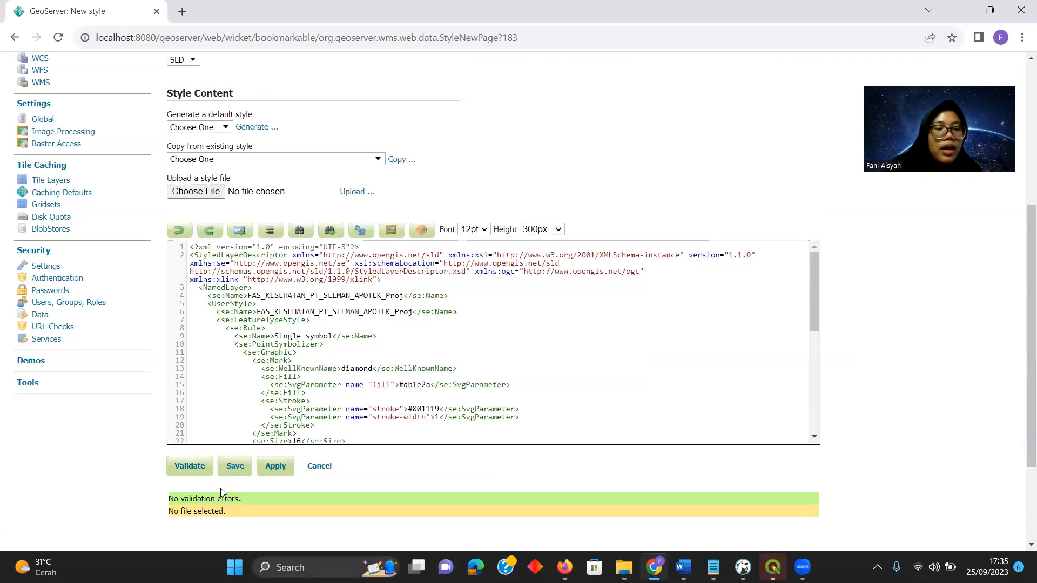
{"action": "scroll", "coordinate": [235, 487], "scroll_direction": "up", "scroll_amount": 1}
{"action": "scroll", "coordinate": [254, 355], "scroll_direction": "down", "scroll_amount": 4}
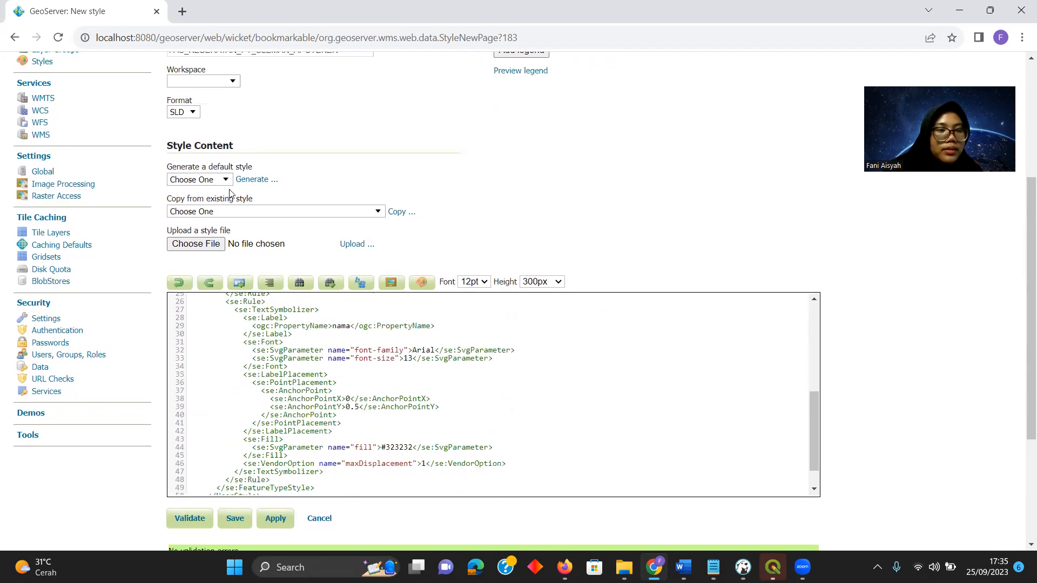
Choose FAS_PERKANTORAN_PT_SLEMAN.sld as the style file and validate the style in the editor
{"action": "left_click", "coordinate": [205, 244]}
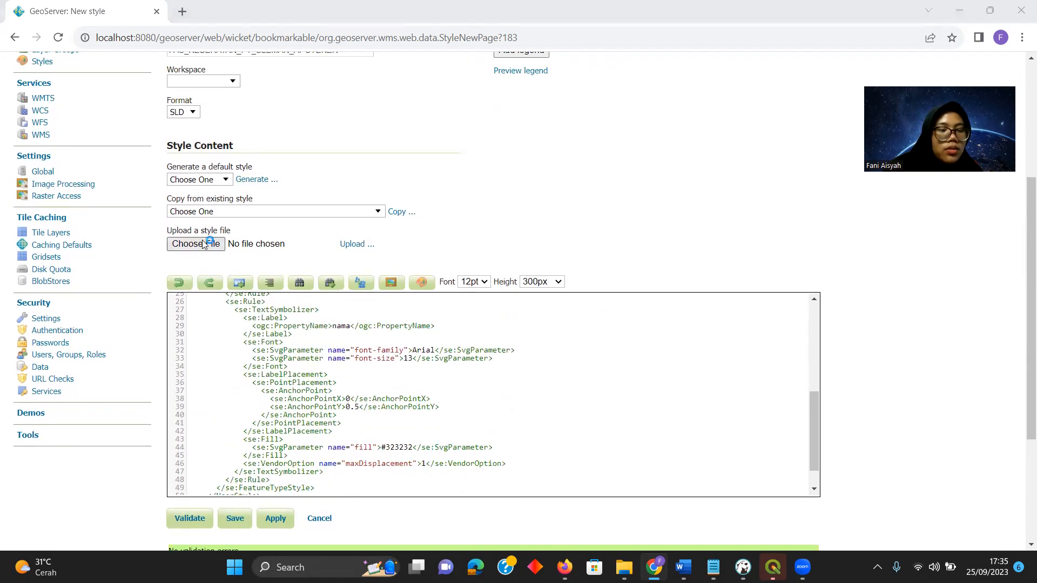
{"action": "left_click", "coordinate": [259, 241]}
{"action": "left_click", "coordinate": [565, 302]}
{"action": "scroll", "coordinate": [378, 432], "scroll_direction": "down", "scroll_amount": 1}
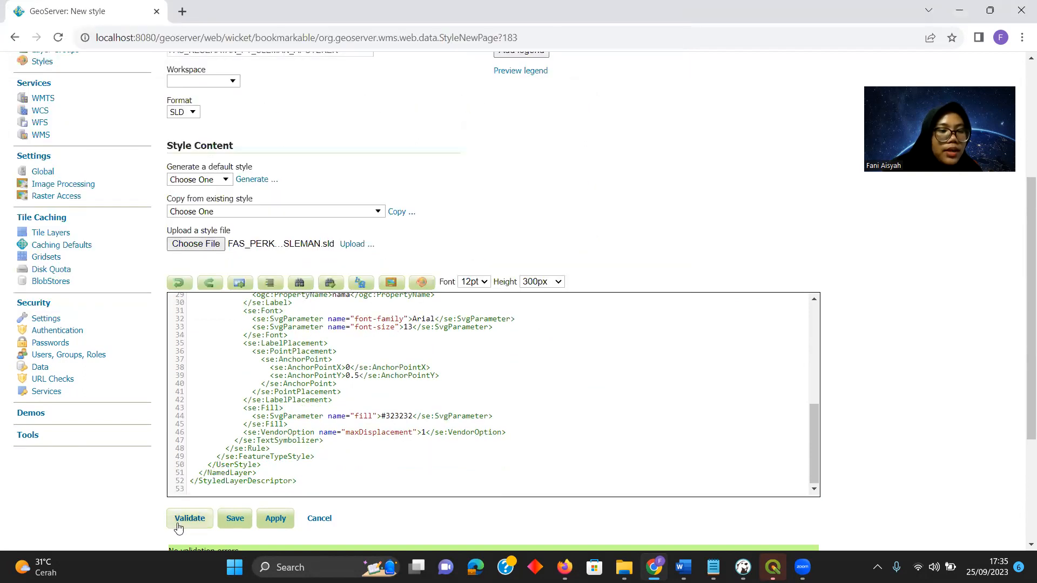
{"action": "scroll", "coordinate": [183, 523], "scroll_direction": "down", "scroll_amount": 3}
{"action": "scroll", "coordinate": [244, 422], "scroll_direction": "up", "scroll_amount": 6}
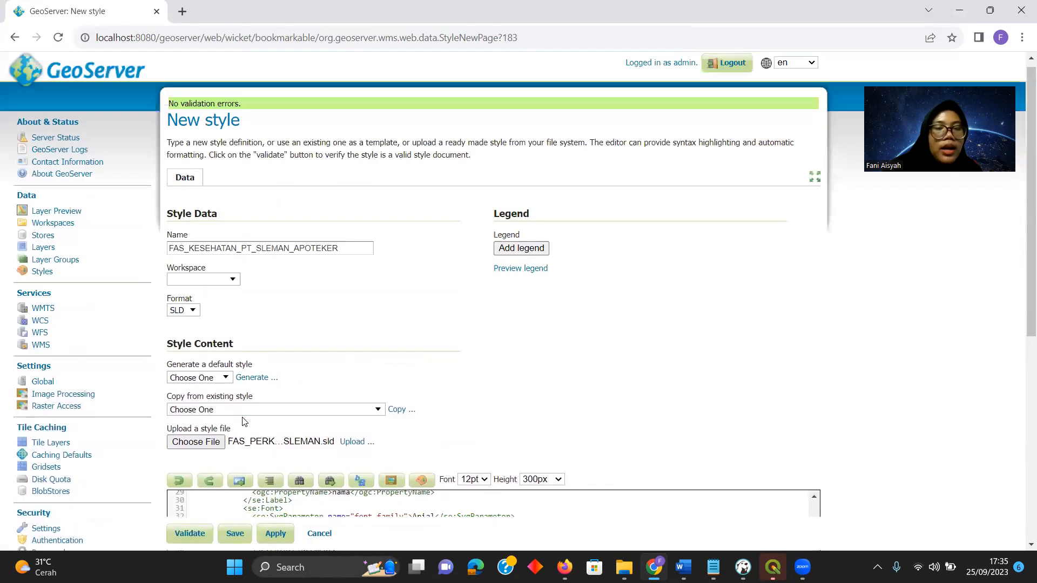
Preview the new style's legend and examine its SLD code
{"action": "left_click", "coordinate": [522, 277]}
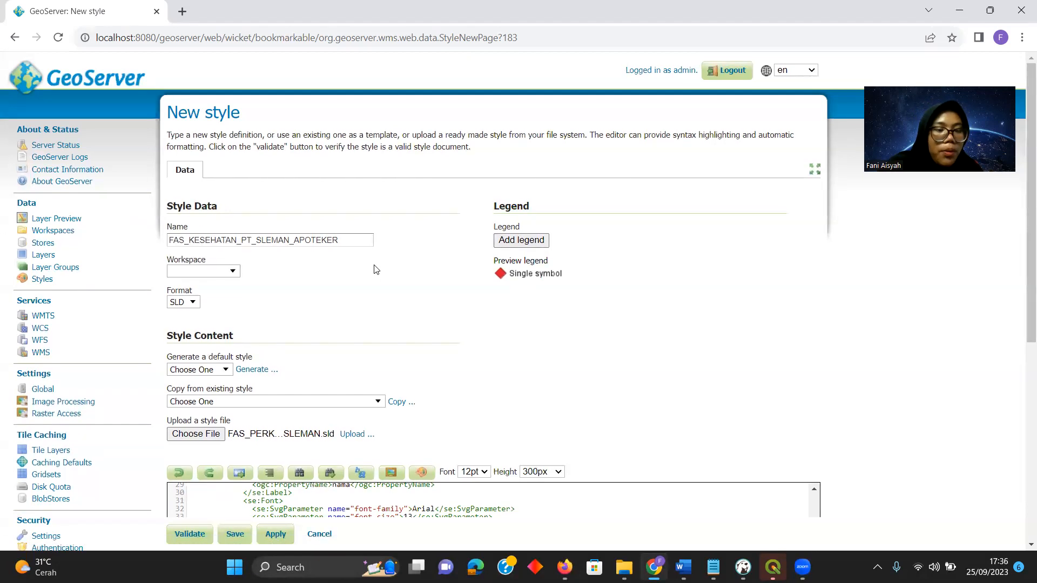
{"action": "scroll", "coordinate": [365, 343], "scroll_direction": "down", "scroll_amount": 5}
{"action": "scroll", "coordinate": [370, 336], "scroll_direction": "up", "scroll_amount": 5}
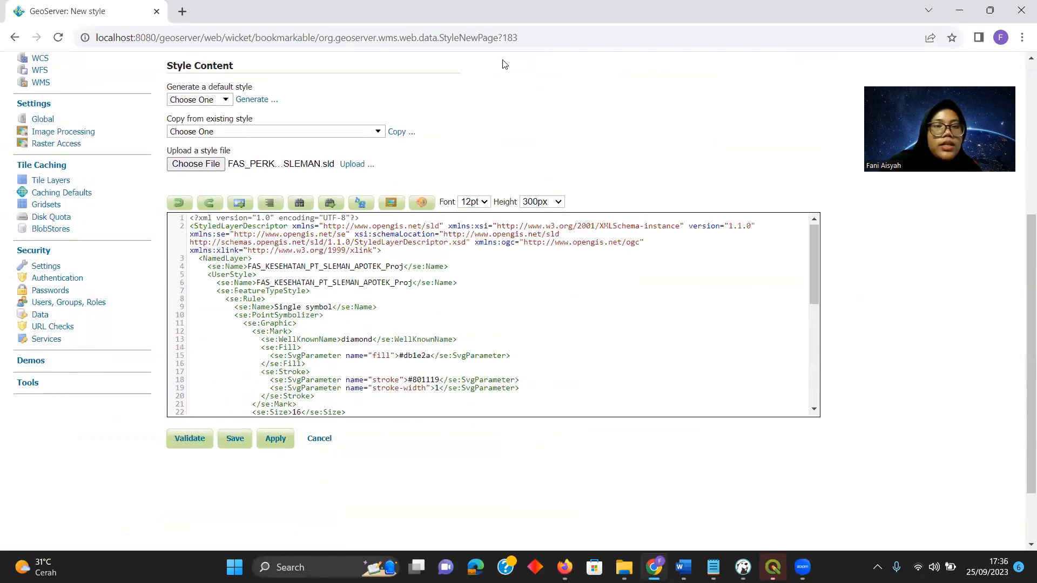
{"action": "scroll", "coordinate": [528, 157], "scroll_direction": "up", "scroll_amount": 5}
{"action": "scroll", "coordinate": [525, 180], "scroll_direction": "down", "scroll_amount": 6}
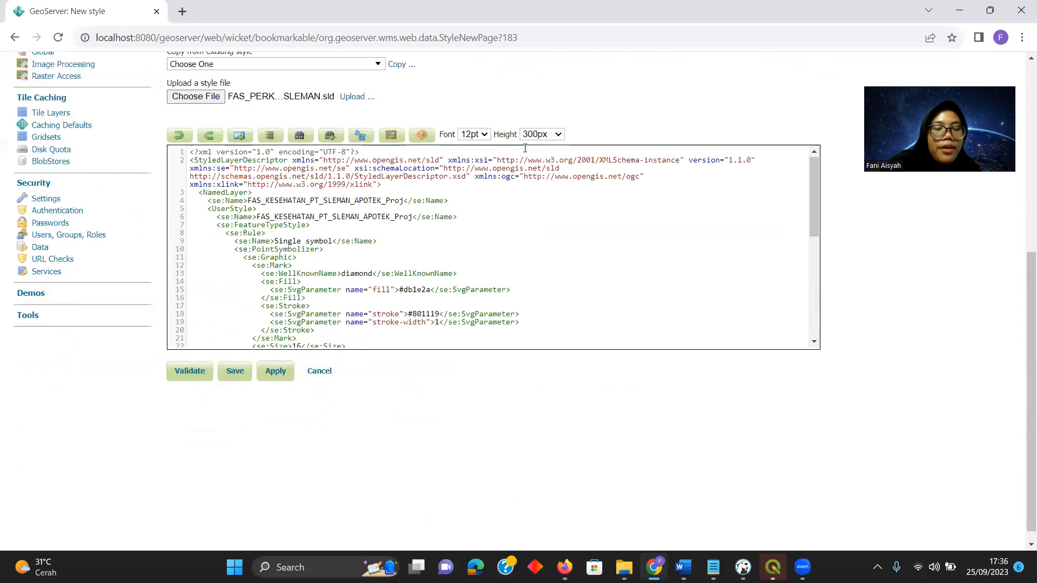
{"action": "scroll", "coordinate": [524, 147], "scroll_direction": "up", "scroll_amount": 6}
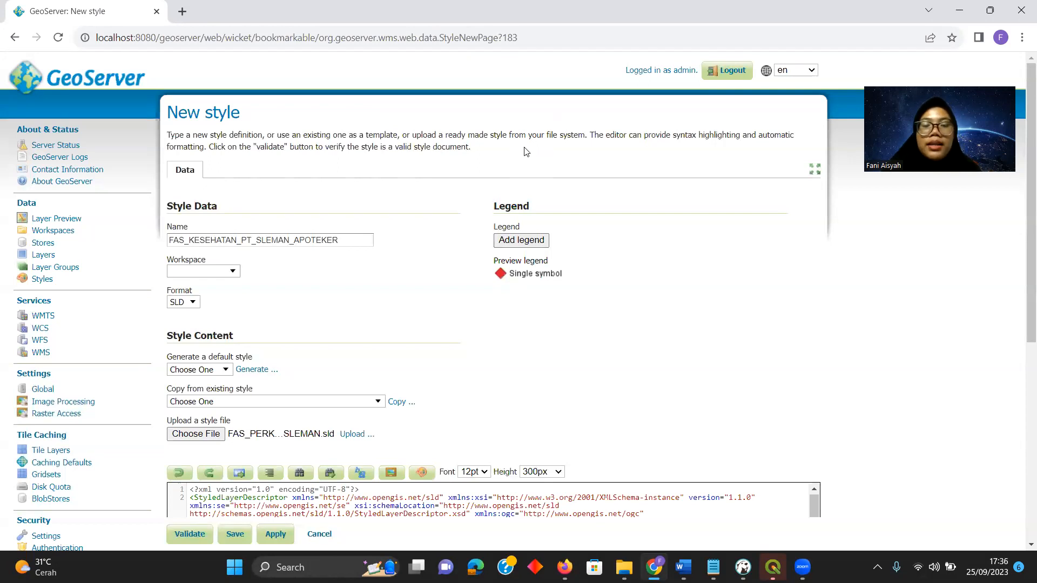
Start adding a new layer from diy:postgis and check which of its tables are published
{"action": "left_click", "coordinate": [52, 258]}
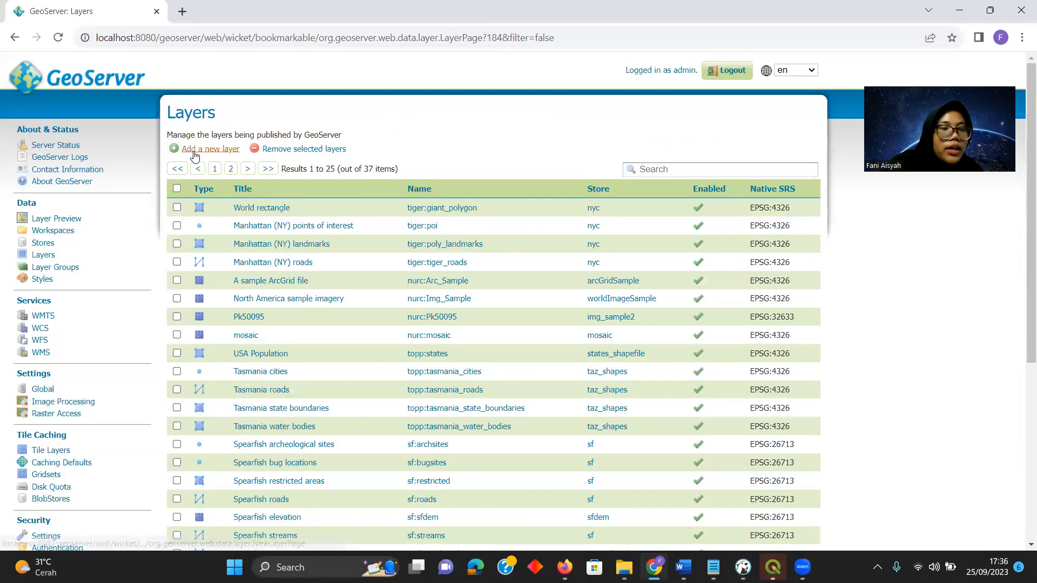
{"action": "left_click", "coordinate": [194, 150]}
{"action": "left_click", "coordinate": [259, 156]}
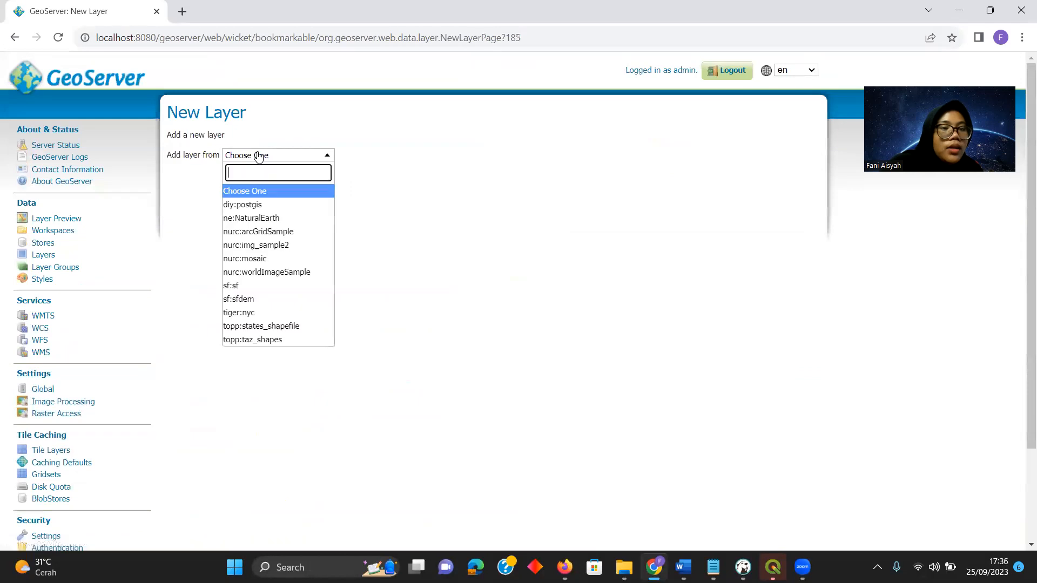
{"action": "left_click", "coordinate": [256, 204]}
{"action": "scroll", "coordinate": [329, 393], "scroll_direction": "down", "scroll_amount": 3}
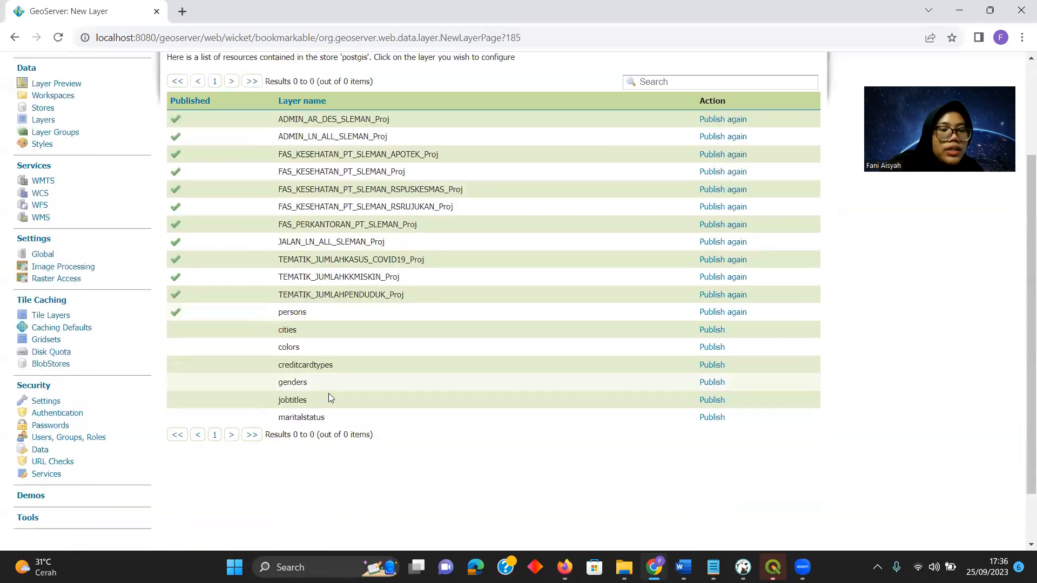
Open the diy:ADMIN_AR_DES_SLEMAN_Proj layer's publishing settings and examine its WMS default style and legend
{"action": "left_click", "coordinate": [37, 120]}
{"action": "scroll", "coordinate": [292, 334], "scroll_direction": "down", "scroll_amount": 5}
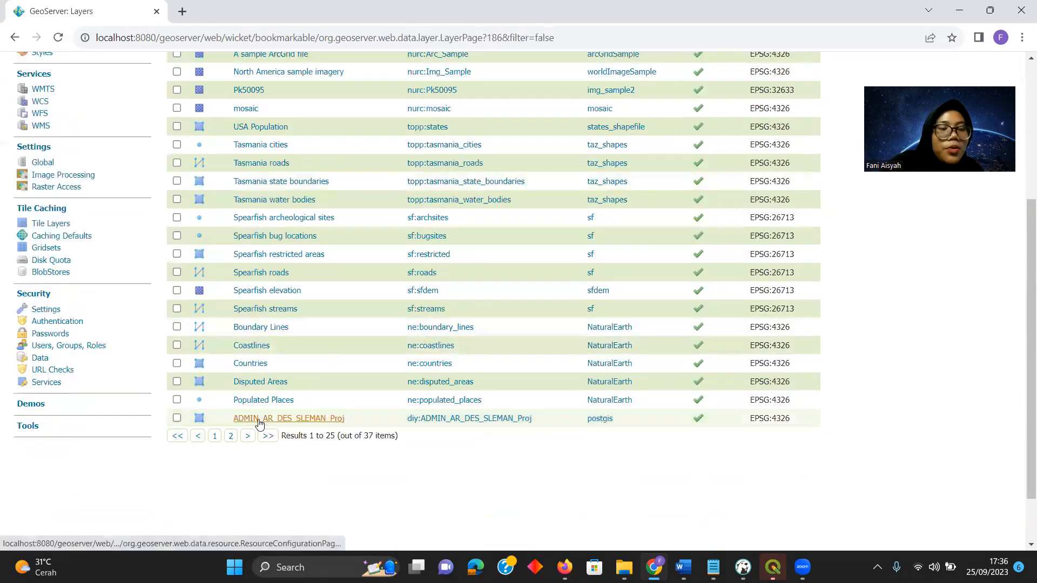
{"action": "left_click", "coordinate": [322, 420]}
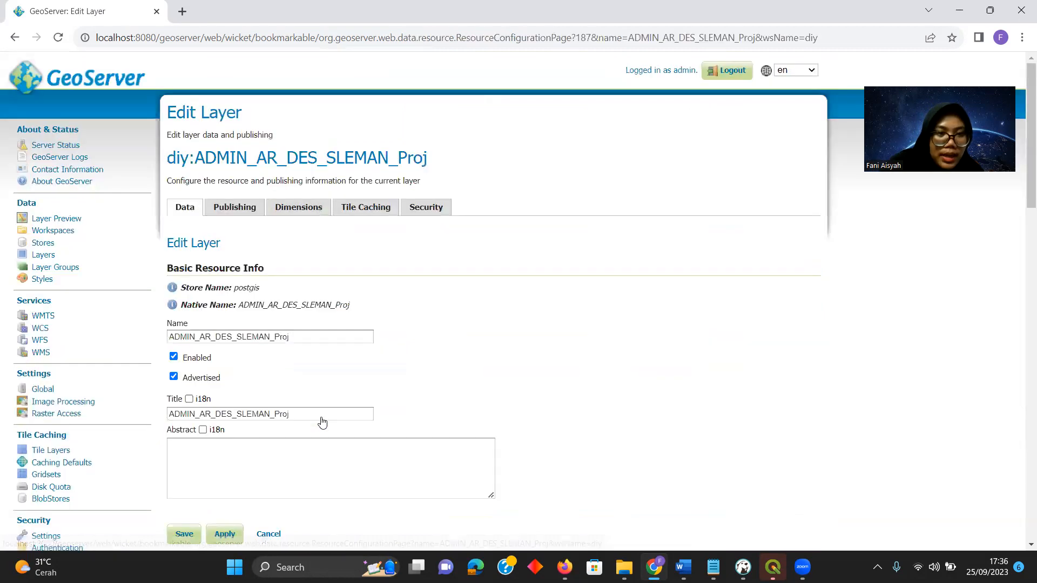
{"action": "left_click", "coordinate": [231, 209]}
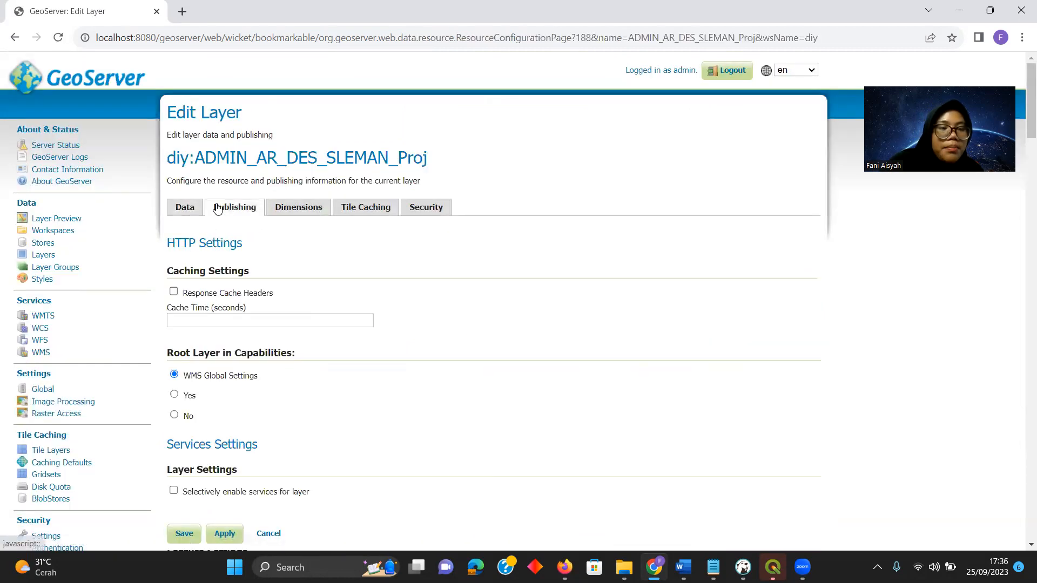
{"action": "scroll", "coordinate": [286, 243], "scroll_direction": "down", "scroll_amount": 15}
{"action": "scroll", "coordinate": [295, 230], "scroll_direction": "down", "scroll_amount": 2}
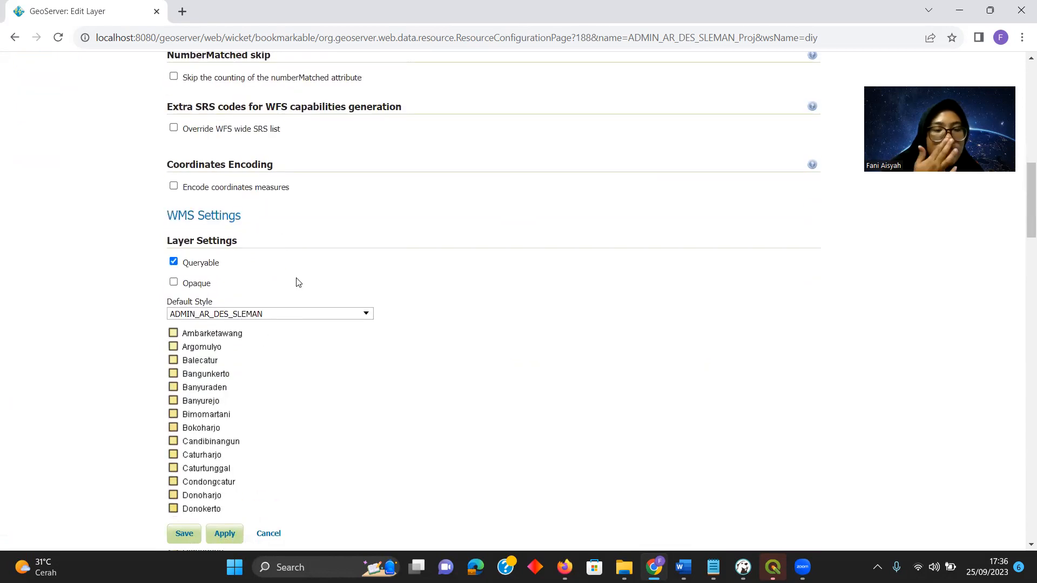
{"action": "scroll", "coordinate": [296, 282], "scroll_direction": "down", "scroll_amount": 14}
{"action": "scroll", "coordinate": [296, 282], "scroll_direction": "up", "scroll_amount": 16}
{"action": "scroll", "coordinate": [296, 282], "scroll_direction": "down", "scroll_amount": 2}
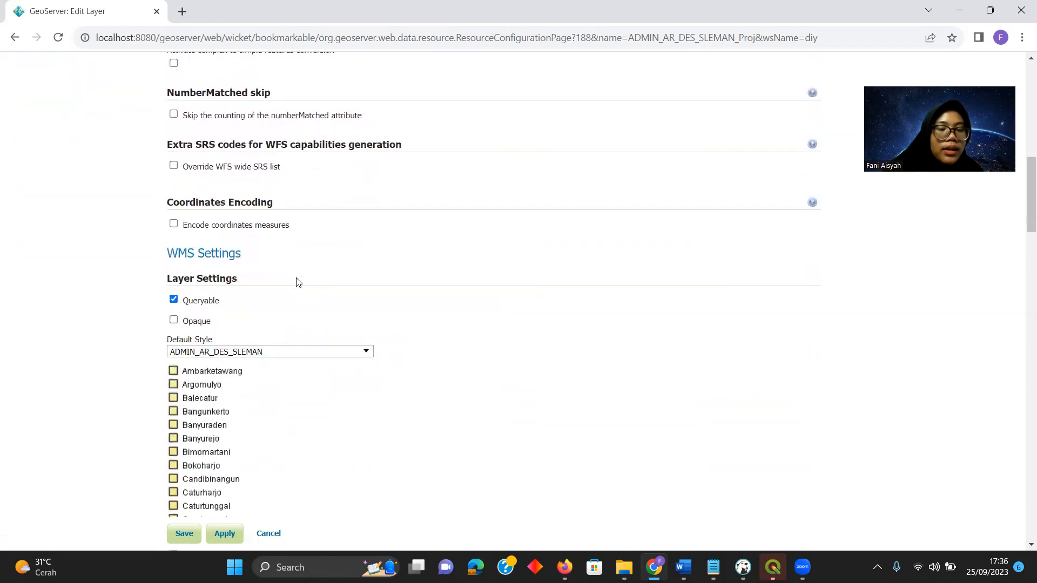
Examine the rest of the layer's publishing settings, including the WMS style legend, additional styles and attribution section
{"action": "scroll", "coordinate": [318, 393], "scroll_direction": "down", "scroll_amount": 20}
{"action": "scroll", "coordinate": [318, 393], "scroll_direction": "up", "scroll_amount": 12}
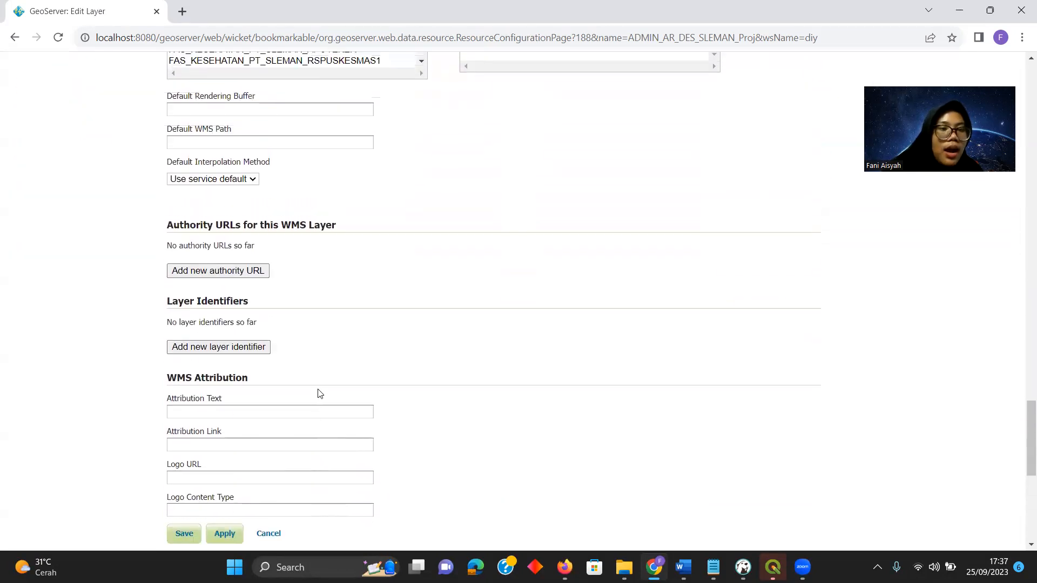
{"action": "scroll", "coordinate": [318, 393], "scroll_direction": "up", "scroll_amount": 5}
{"action": "scroll", "coordinate": [319, 393], "scroll_direction": "down", "scroll_amount": 12}
{"action": "scroll", "coordinate": [319, 393], "scroll_direction": "up", "scroll_amount": 20}
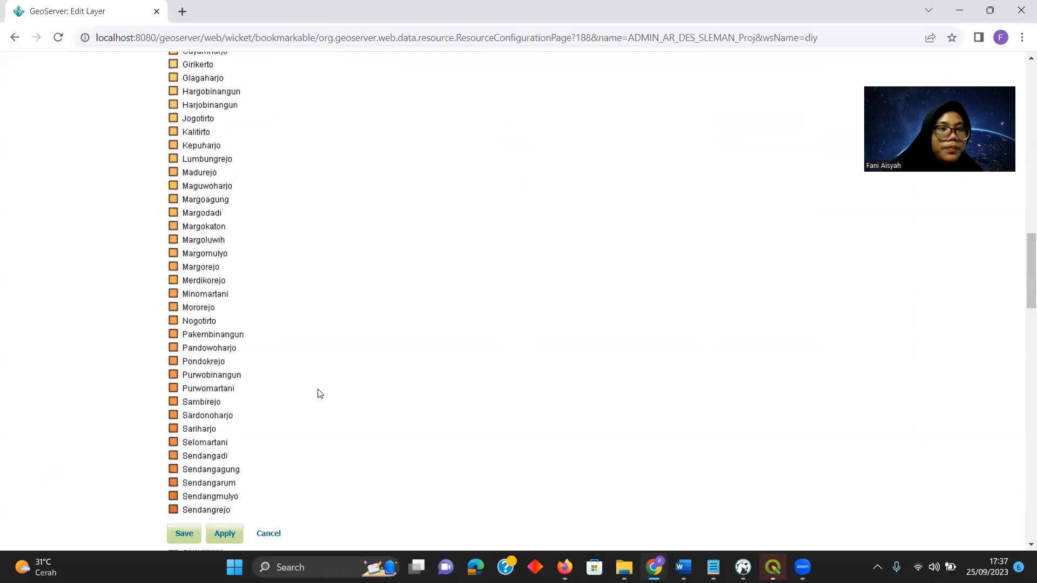
{"action": "scroll", "coordinate": [320, 394], "scroll_direction": "down", "scroll_amount": 15}
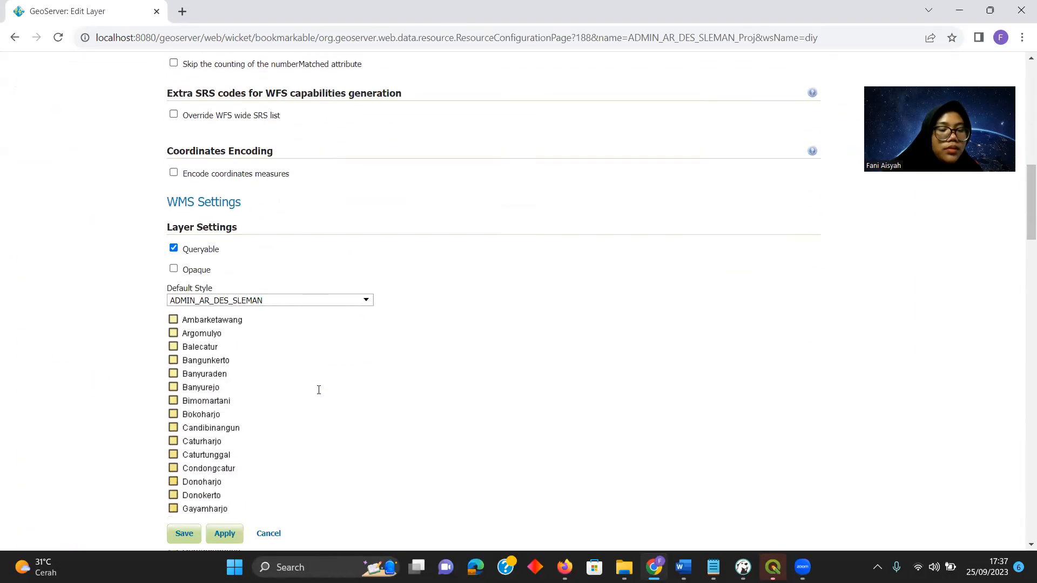
{"action": "scroll", "coordinate": [320, 394], "scroll_direction": "down", "scroll_amount": 1}
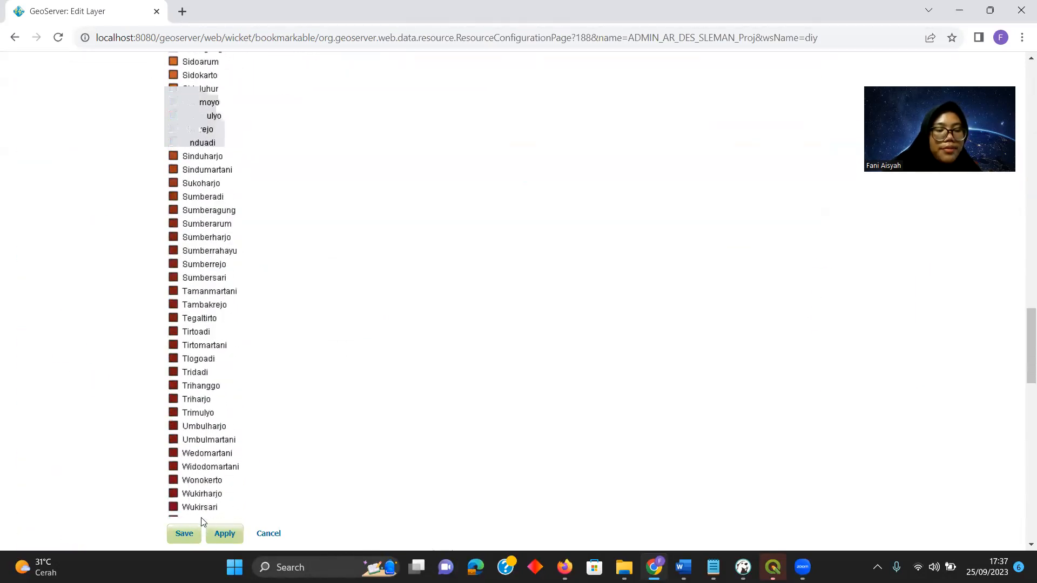
{"action": "scroll", "coordinate": [297, 381], "scroll_direction": "down", "scroll_amount": 17}
{"action": "scroll", "coordinate": [297, 382], "scroll_direction": "up", "scroll_amount": 12}
{"action": "scroll", "coordinate": [297, 381], "scroll_direction": "down", "scroll_amount": 8}
{"action": "scroll", "coordinate": [297, 381], "scroll_direction": "up", "scroll_amount": 3}
{"action": "scroll", "coordinate": [297, 381], "scroll_direction": "down", "scroll_amount": 6}
{"action": "scroll", "coordinate": [297, 382], "scroll_direction": "up", "scroll_amount": 18}
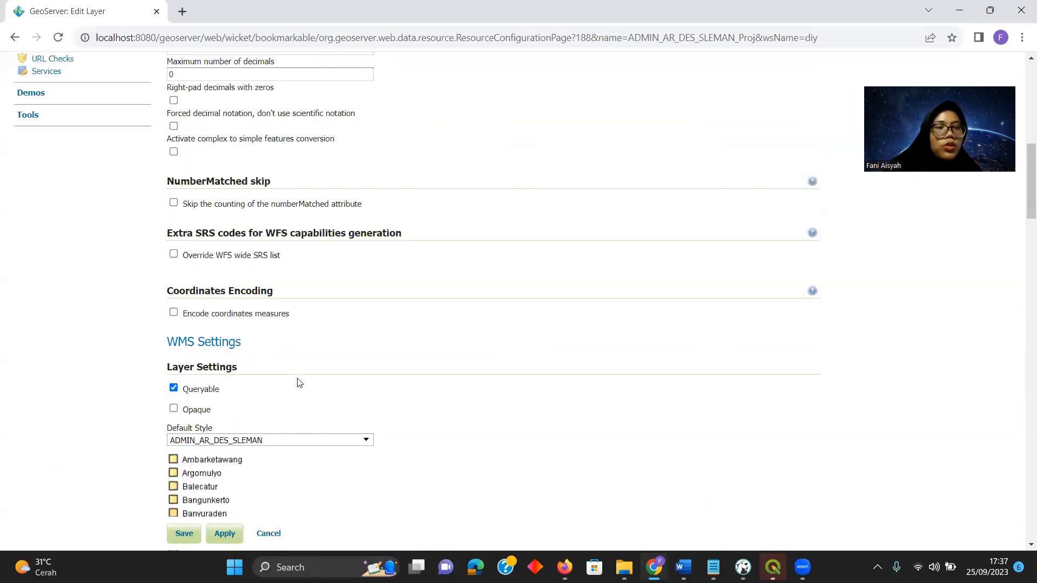
{"action": "scroll", "coordinate": [300, 383], "scroll_direction": "up", "scroll_amount": 15}
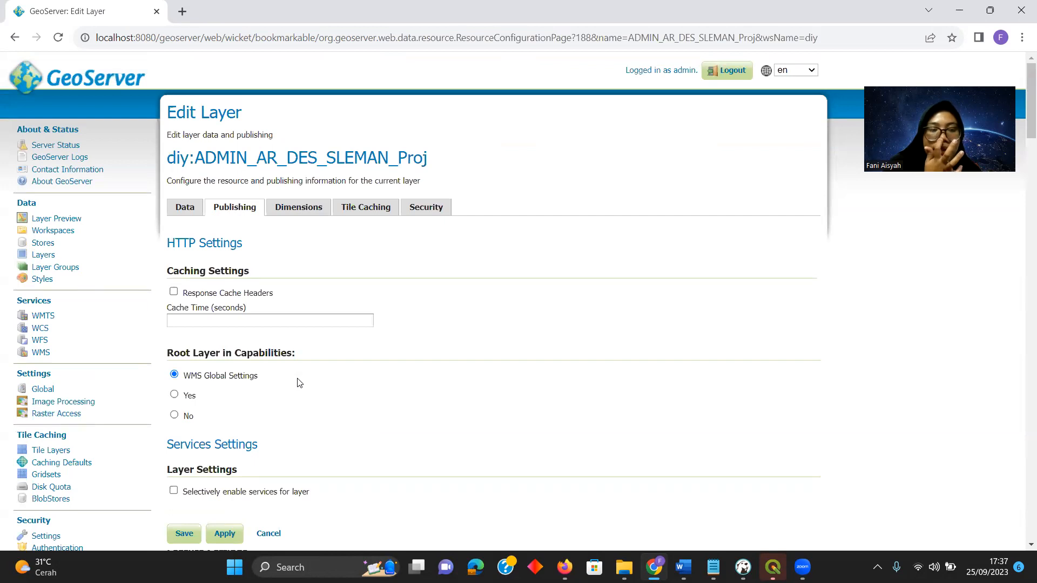
Open the OpenLayers preview of diy:ADMIN_AR_DES_SLEMAN_Proj, query a village polygon and inspect the map's styling and labels up close
{"action": "left_click", "coordinate": [73, 220]}
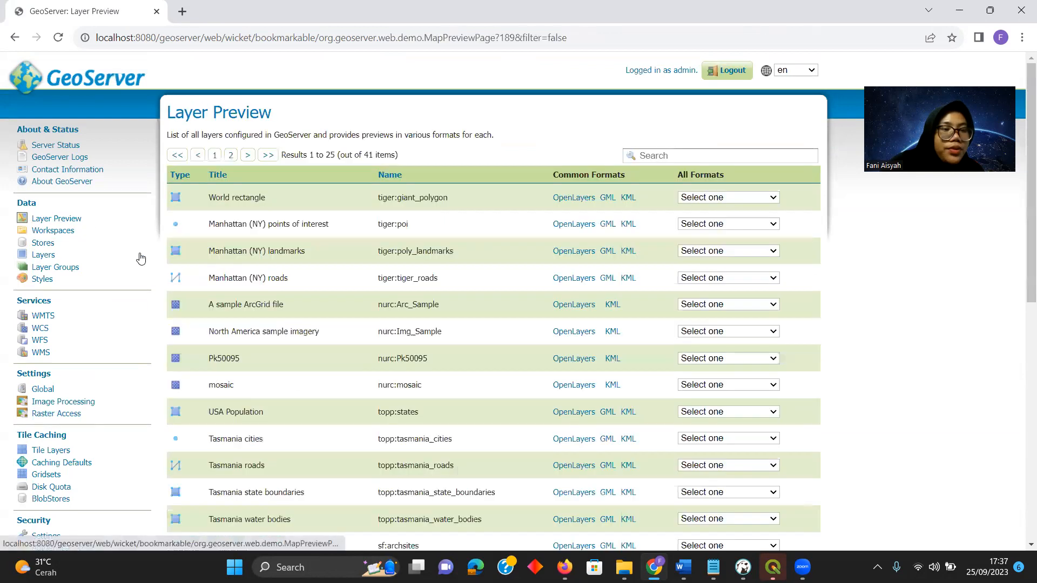
{"action": "scroll", "coordinate": [270, 324], "scroll_direction": "down", "scroll_amount": 1}
{"action": "scroll", "coordinate": [310, 371], "scroll_direction": "down", "scroll_amount": 8}
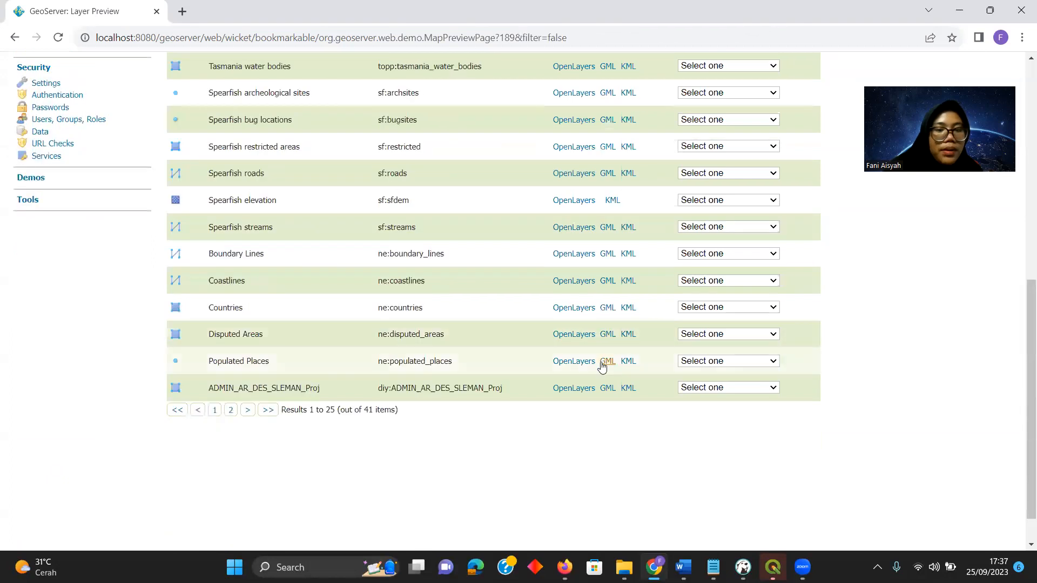
{"action": "left_click", "coordinate": [559, 389]}
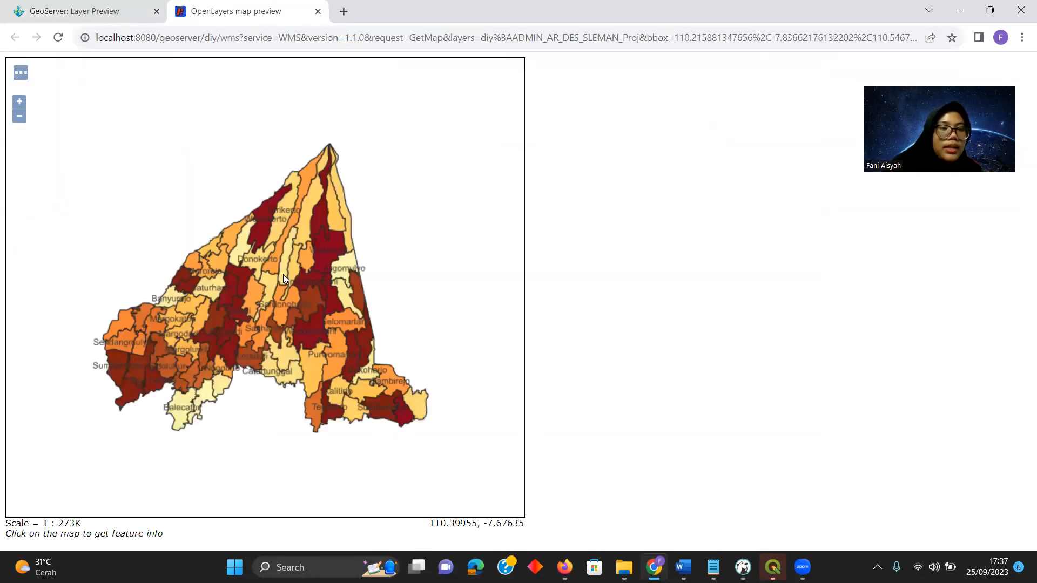
{"action": "left_click", "coordinate": [283, 275]}
{"action": "scroll", "coordinate": [283, 275], "scroll_direction": "up", "scroll_amount": 2}
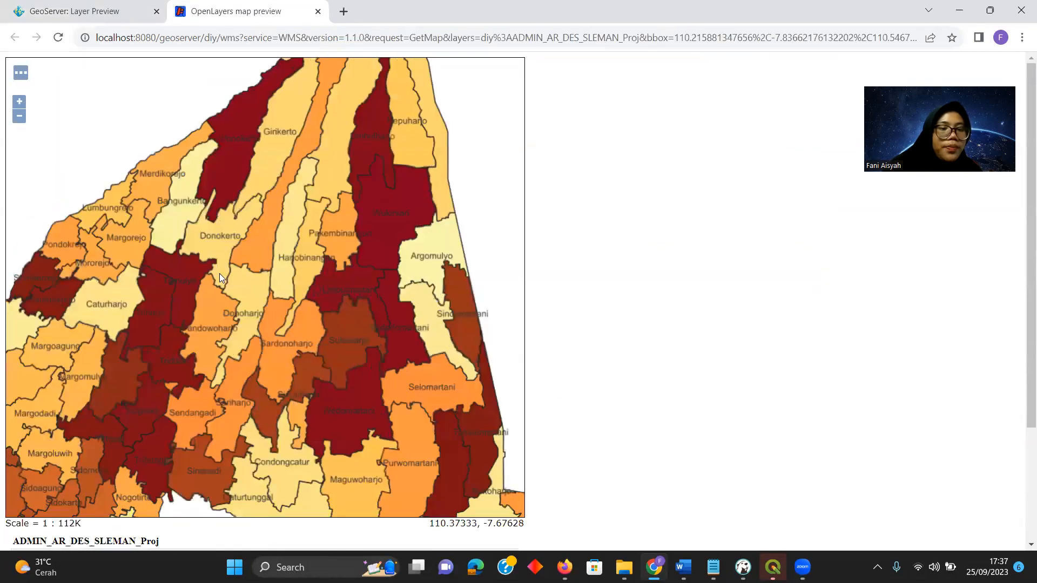
{"action": "scroll", "coordinate": [220, 278], "scroll_direction": "down", "scroll_amount": 5}
{"action": "scroll", "coordinate": [290, 271], "scroll_direction": "up", "scroll_amount": 3}
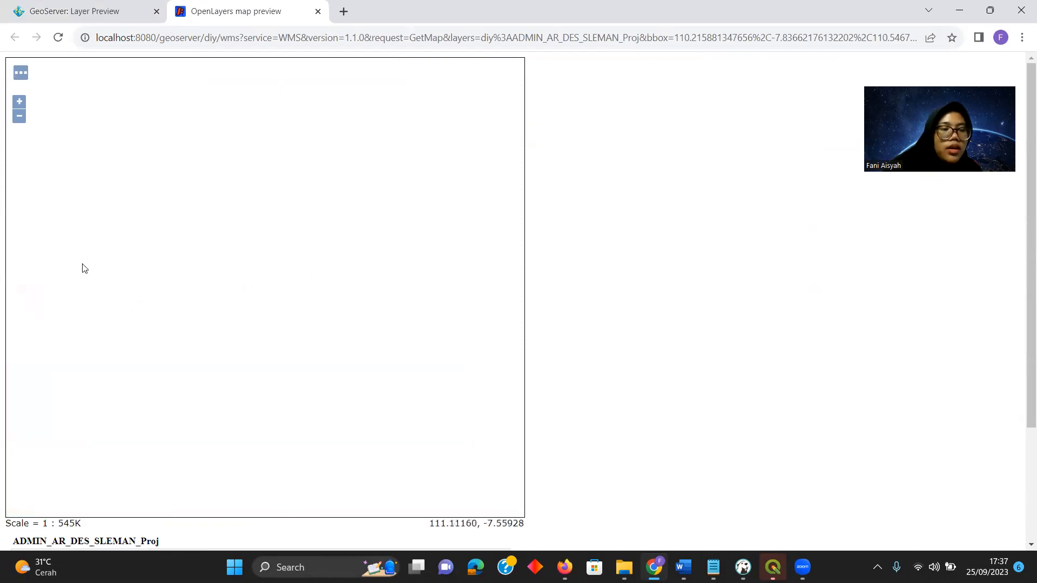
{"action": "scroll", "coordinate": [84, 268], "scroll_direction": "up", "scroll_amount": 3}
{"action": "right_click", "coordinate": [115, 173]}
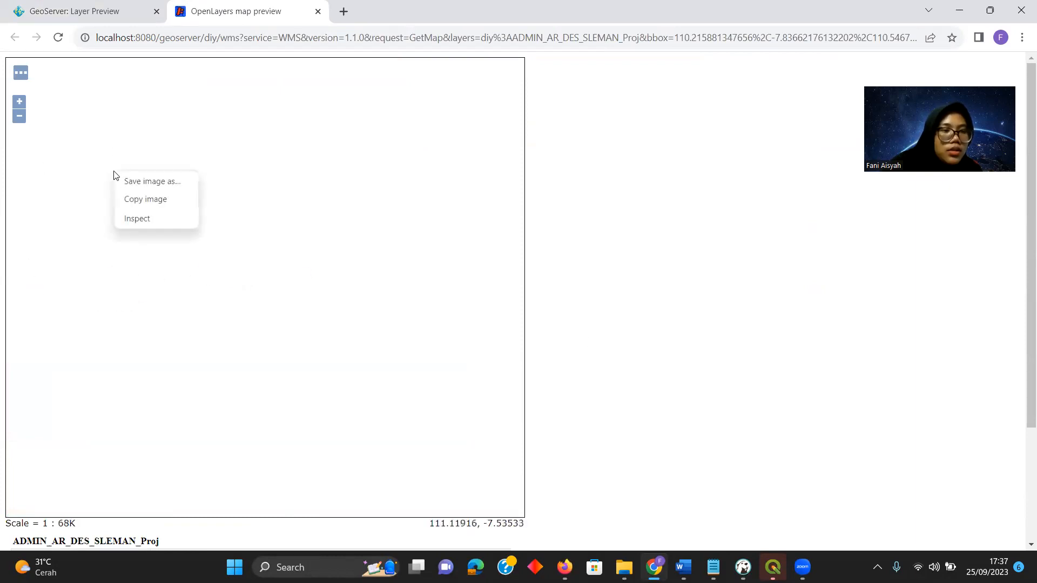
{"action": "left_click", "coordinate": [97, 235]}
{"action": "left_click", "coordinate": [17, 102]}
{"action": "left_click", "coordinate": [17, 102]}
{"action": "left_click", "coordinate": [16, 102]}
{"action": "left_click", "coordinate": [15, 102]}
{"action": "left_click", "coordinate": [15, 102]}
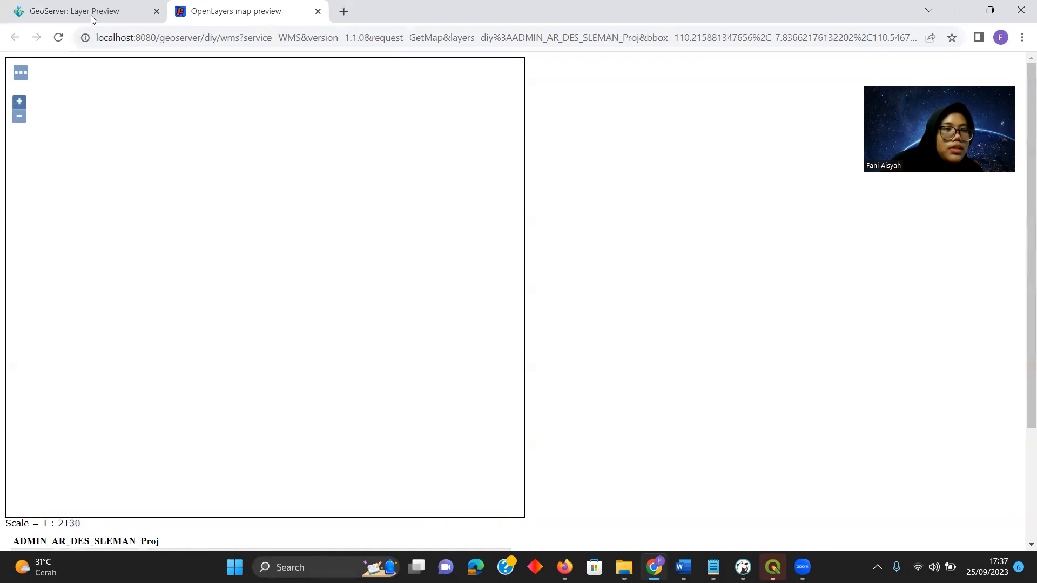
{"action": "left_click", "coordinate": [316, 10]}
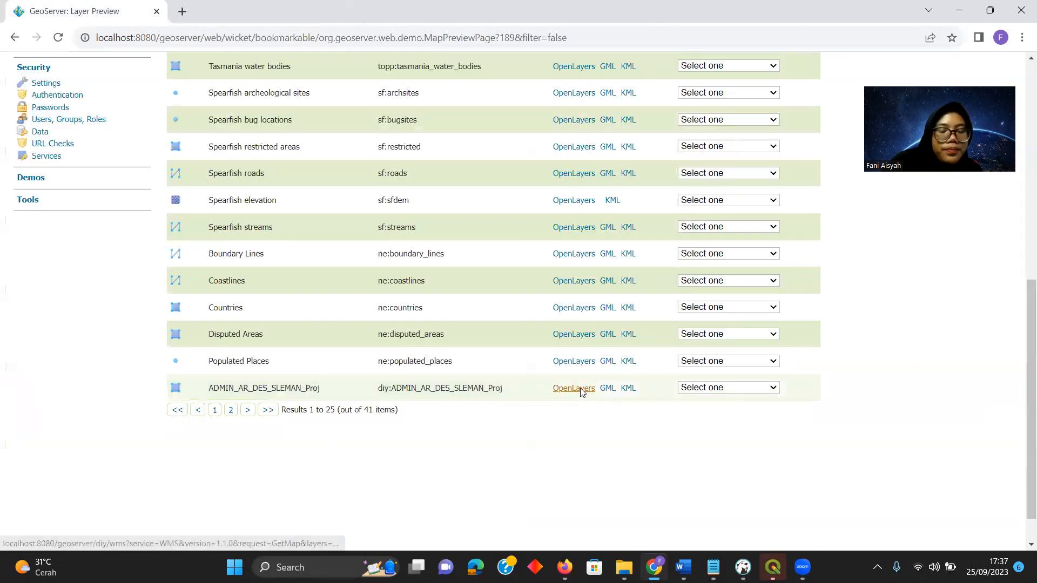
Reopen the OpenLayers preview of diy:ADMIN_AR_DES_SLEMAN_Proj and read the feature info for a spot in the southeastern part of the map
{"action": "left_click", "coordinate": [573, 388]}
{"action": "left_click", "coordinate": [345, 350]}
{"action": "scroll", "coordinate": [1020, 402], "scroll_direction": "down", "scroll_amount": 2}
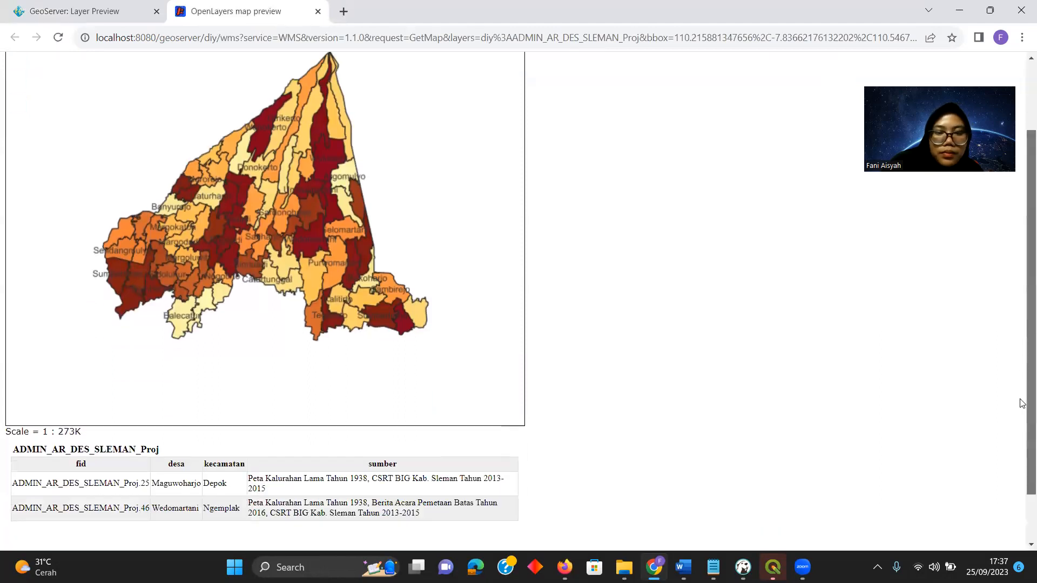
Preview diy:TEMATIK_JUMLAHPENDUDUK_Proj in OpenLayers, read the feature info around Depok, and return to the layer preview list
{"action": "left_click", "coordinate": [47, 10]}
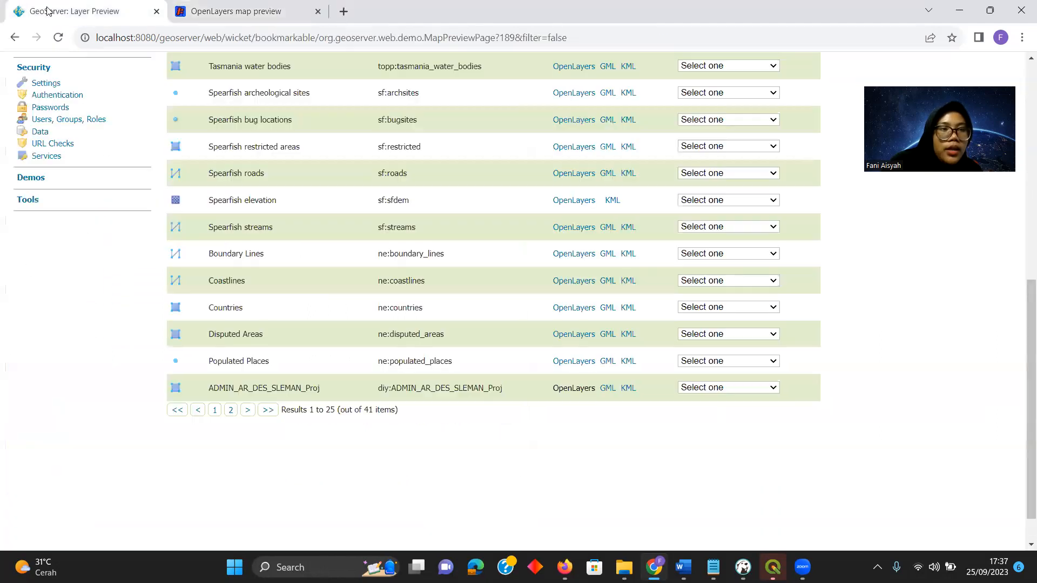
{"action": "left_click", "coordinate": [247, 410]}
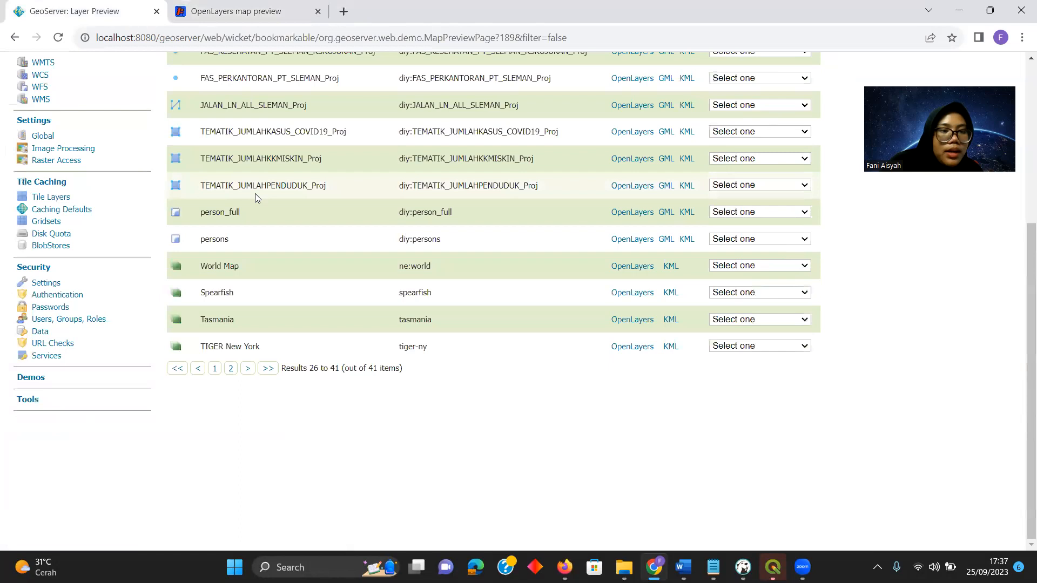
{"action": "left_click", "coordinate": [618, 186]}
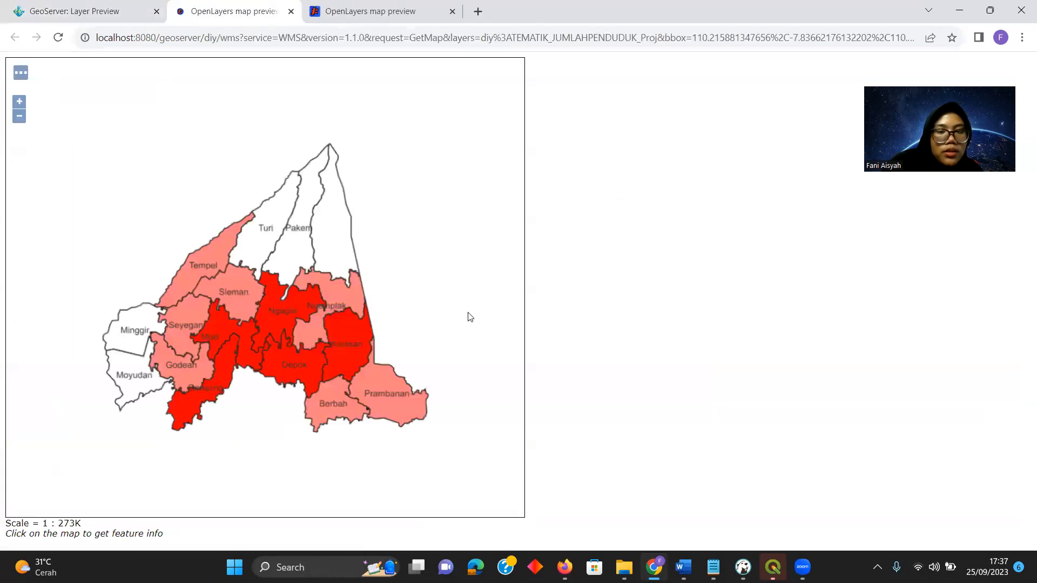
{"action": "left_click", "coordinate": [265, 361]}
{"action": "scroll", "coordinate": [1022, 301], "scroll_direction": "down", "scroll_amount": 3}
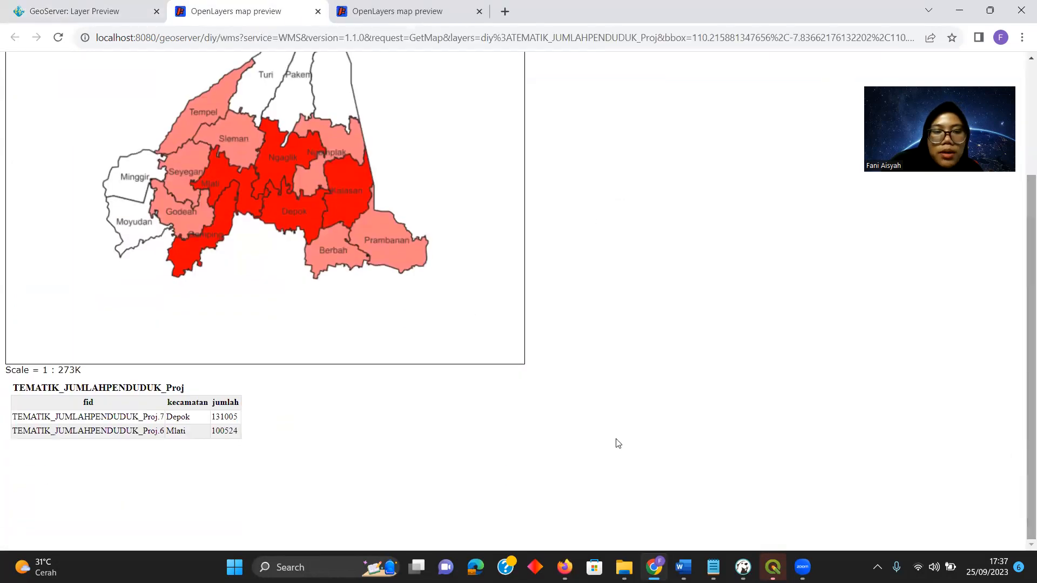
{"action": "left_click", "coordinate": [60, 11]}
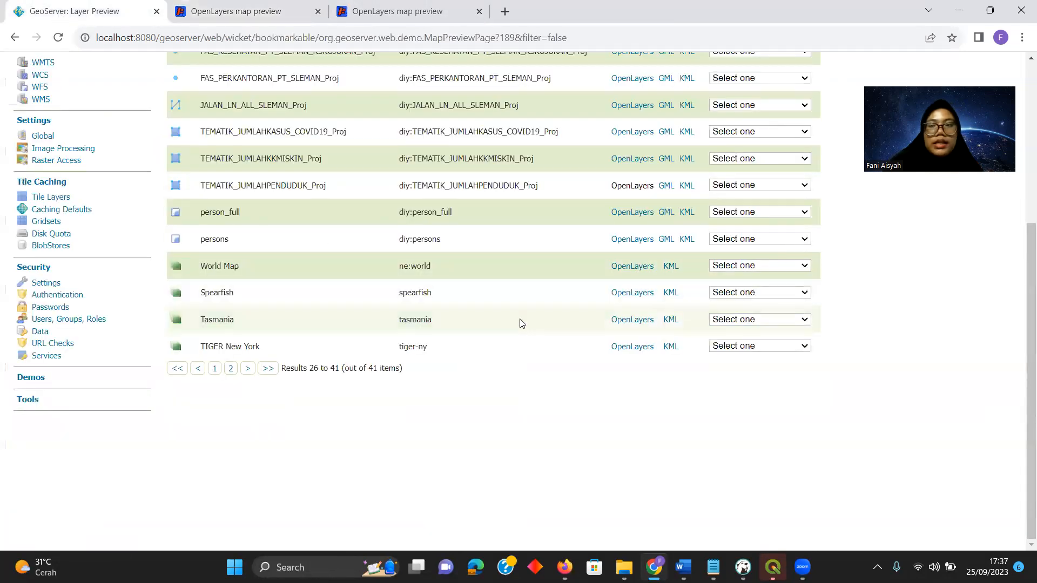